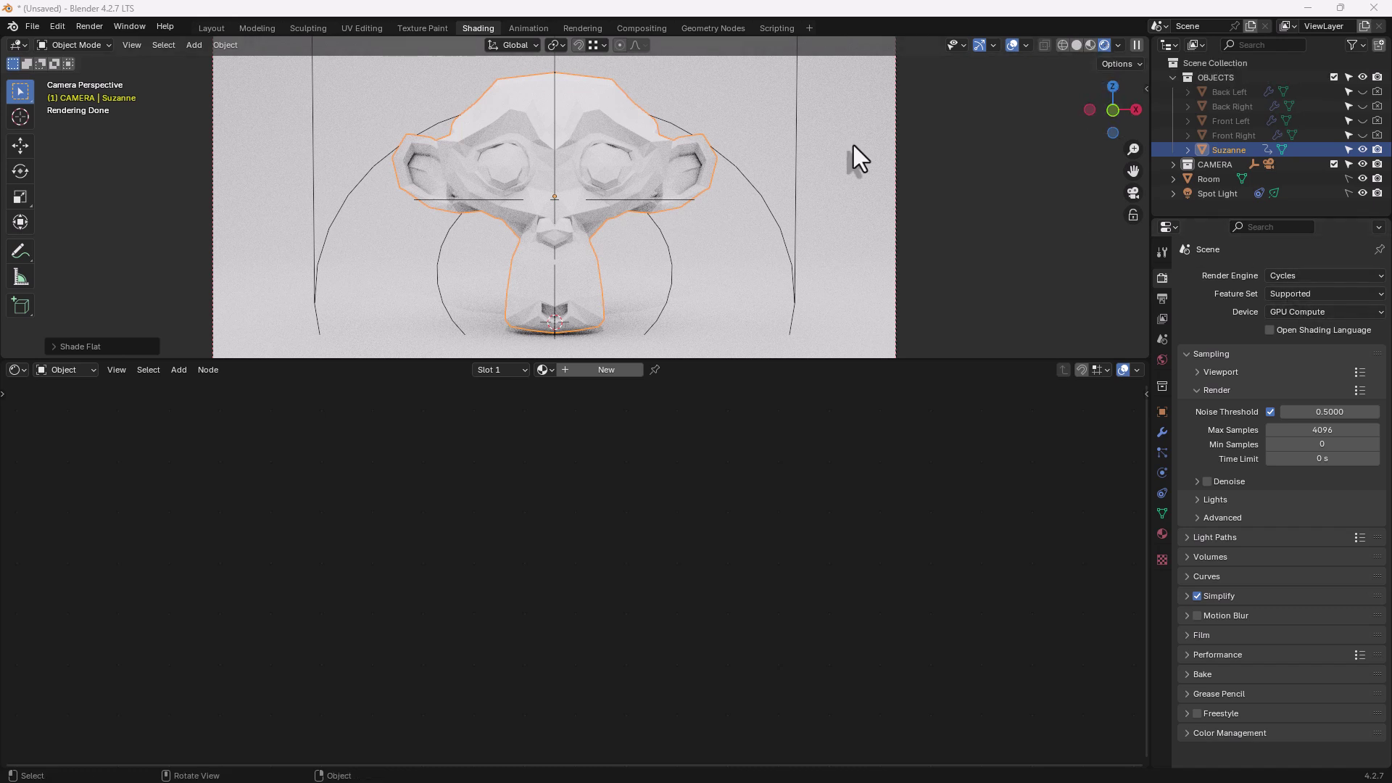
Step: Reapply flat shading to Suzanne and create a new material, selecting its Principled BSDF node
right_click(530, 143)
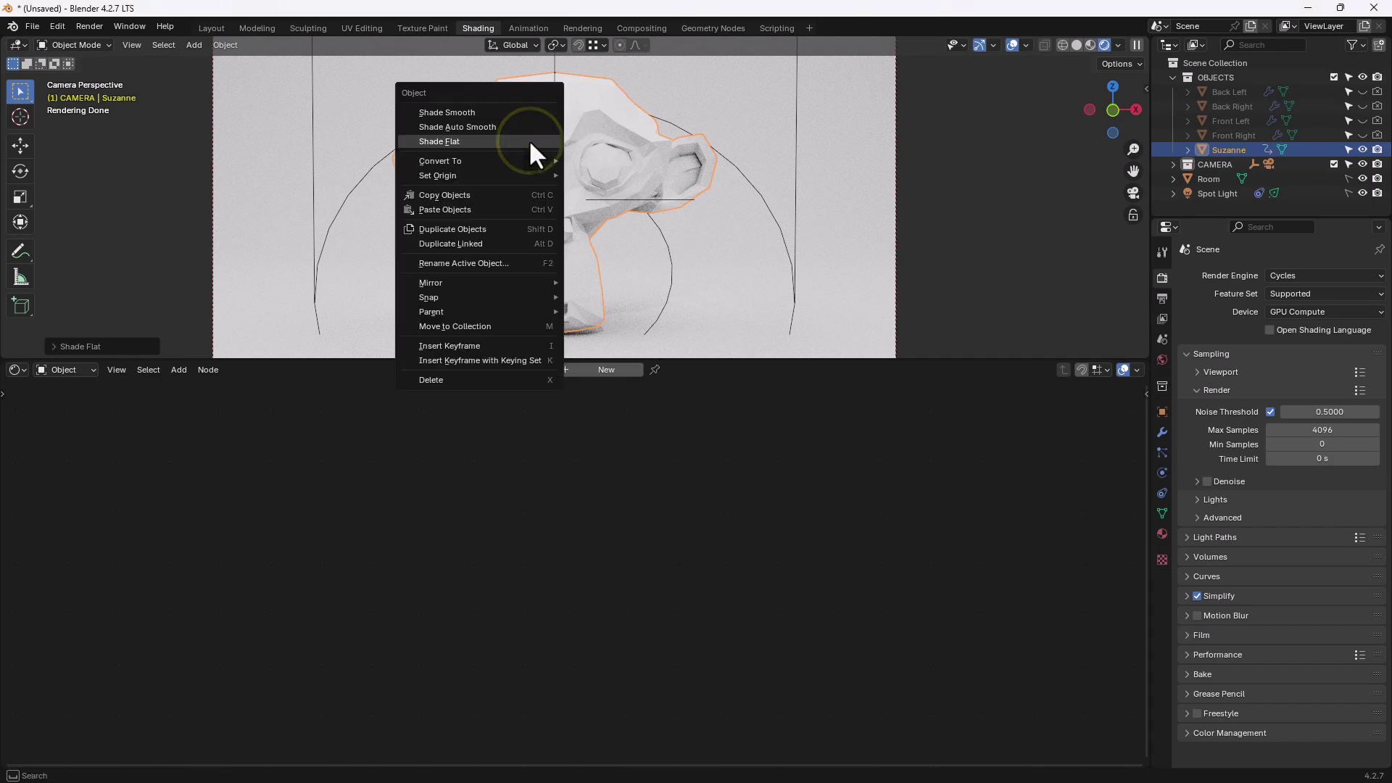
click(529, 140)
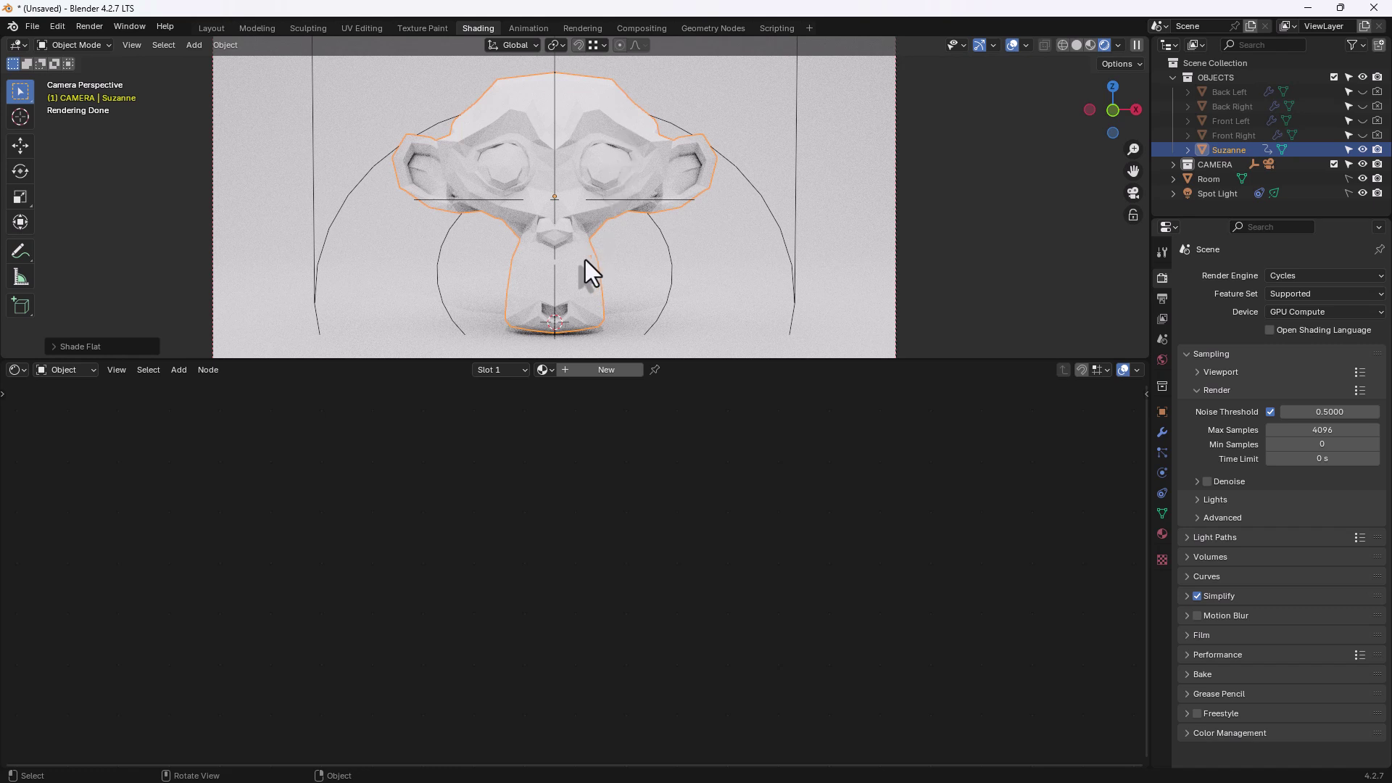
click(583, 371)
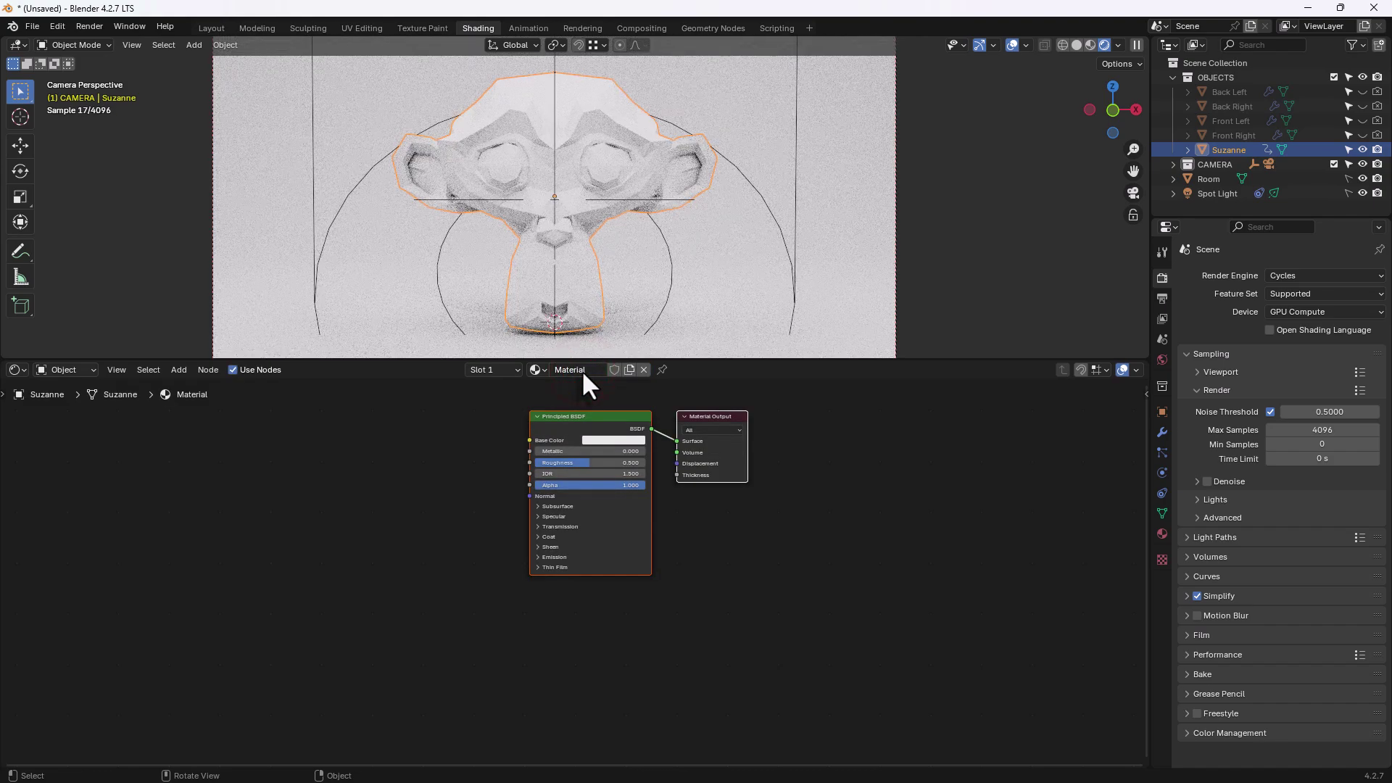
scroll(724, 512, up, 2)
middle_drag(726, 512, 752, 559)
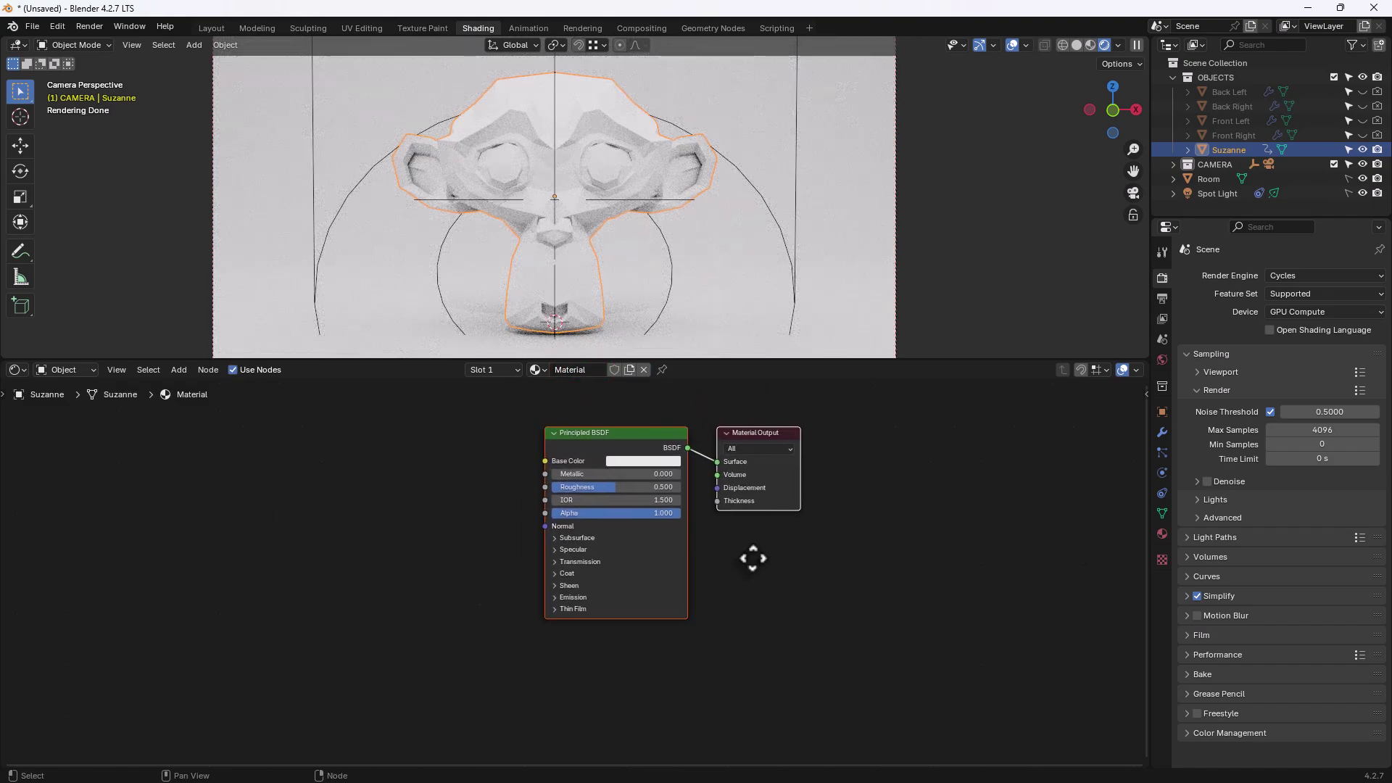
drag(499, 415, 673, 585)
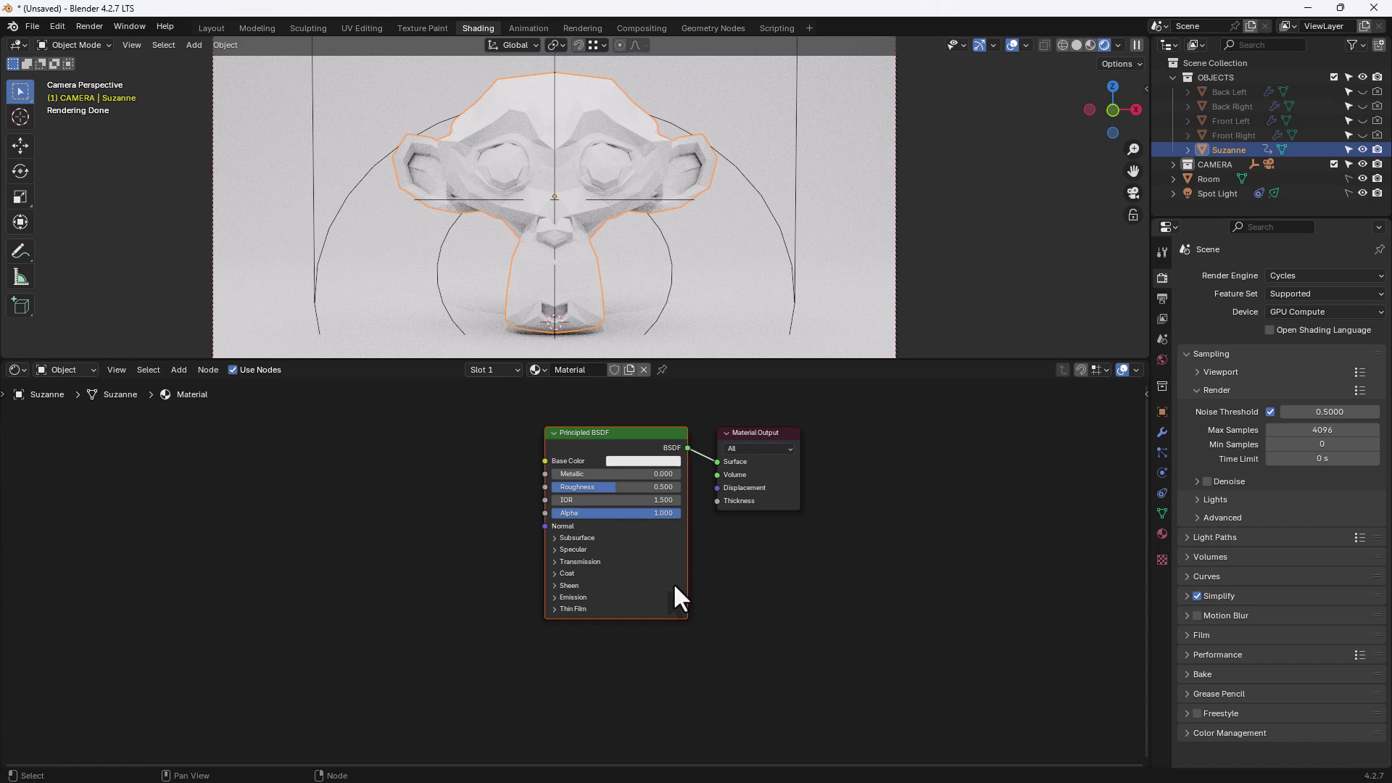
Step: Delete the Principled BSDF and add a Glass BSDF node left of the Material Output
key(Delete)
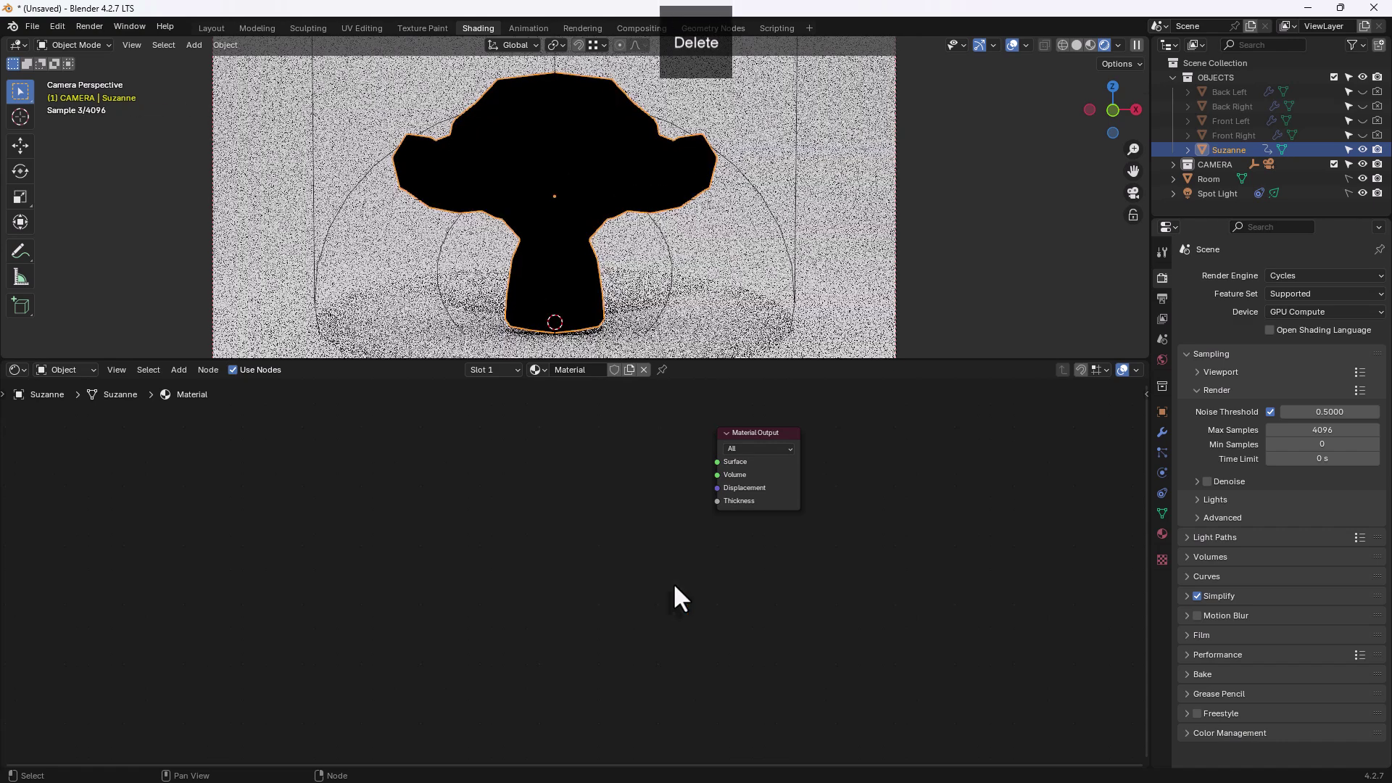
key(shift+a)
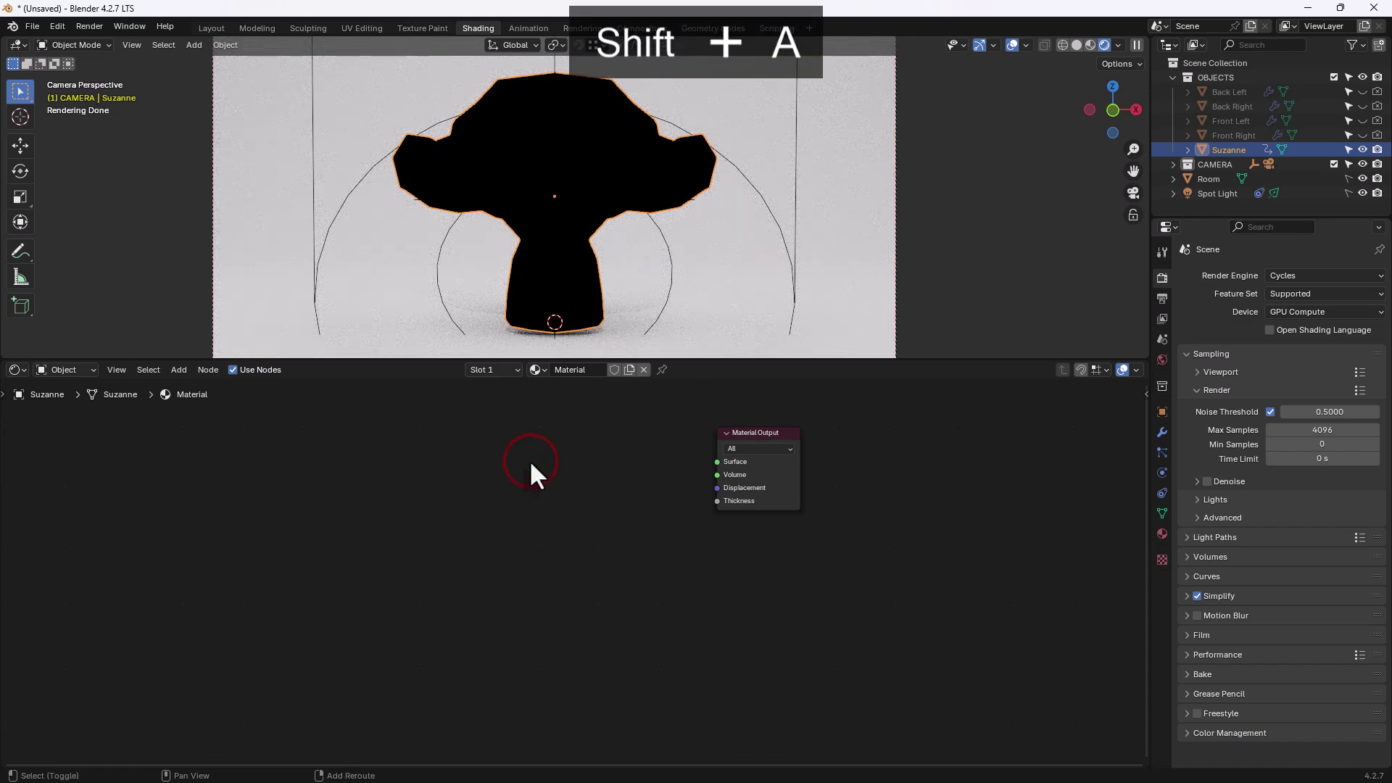
click(530, 460)
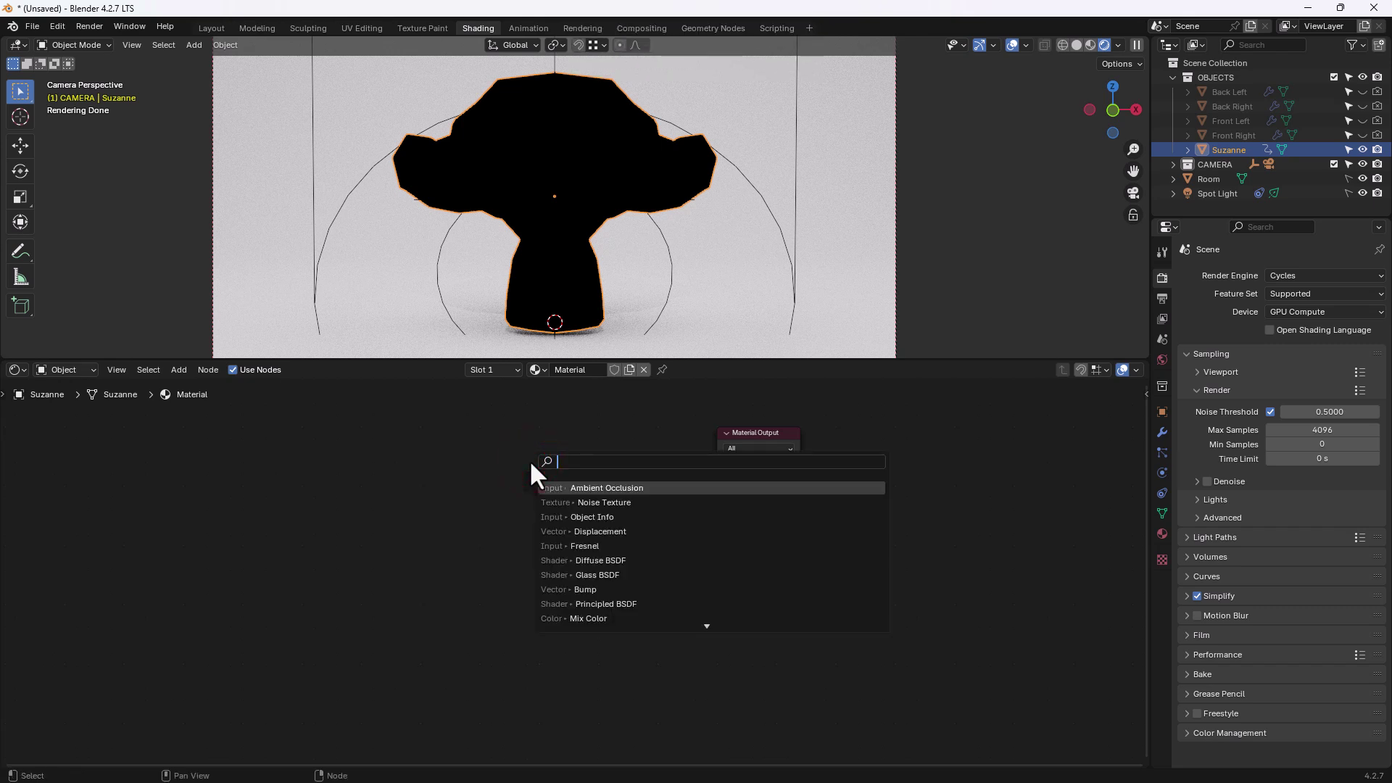
text(glass)
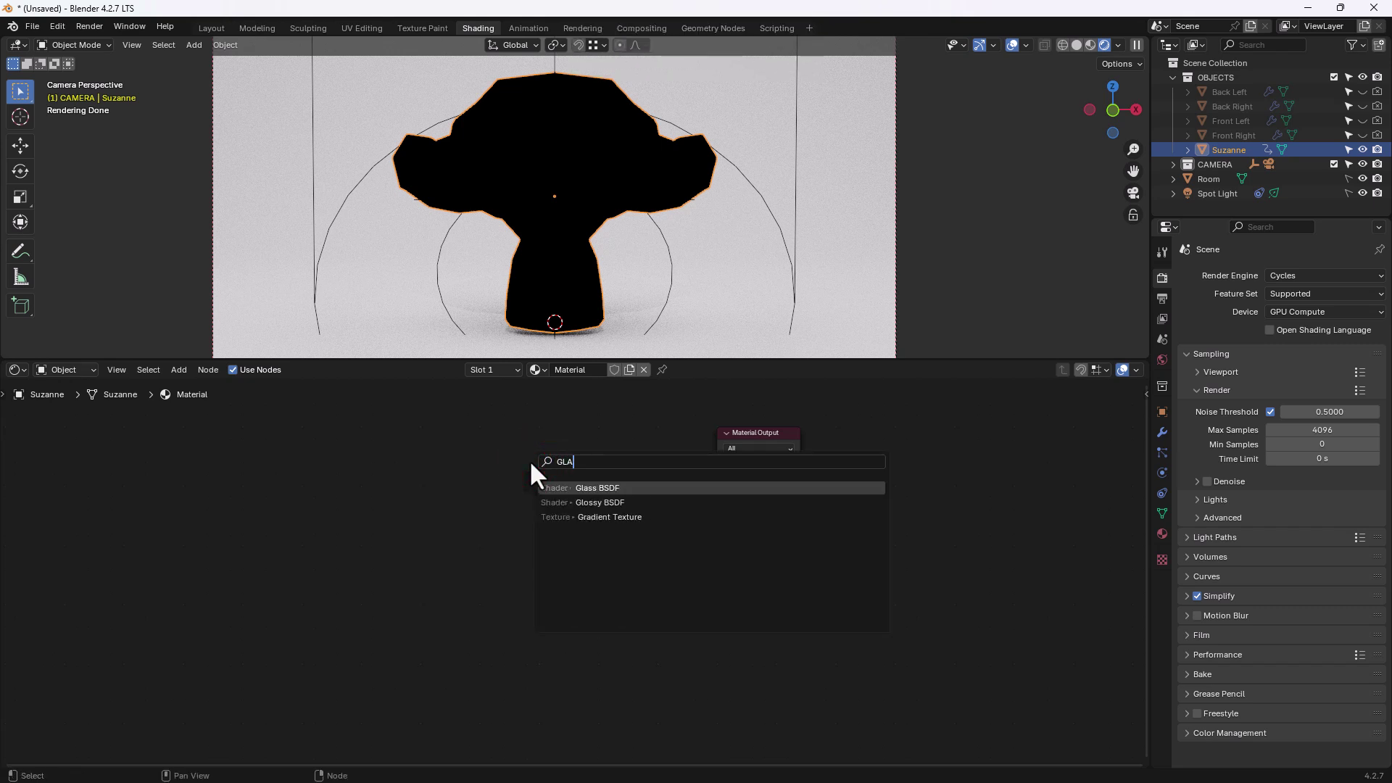
key(Return)
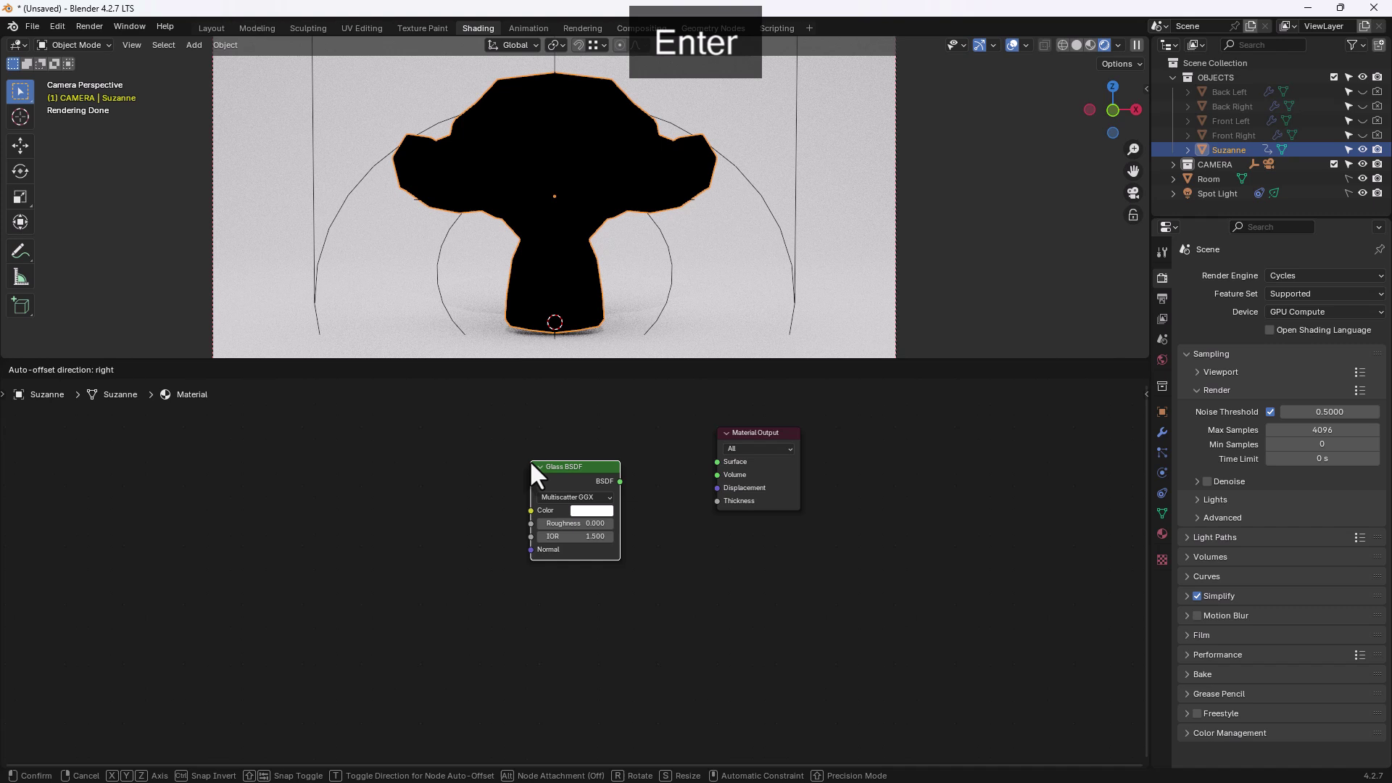
click(439, 413)
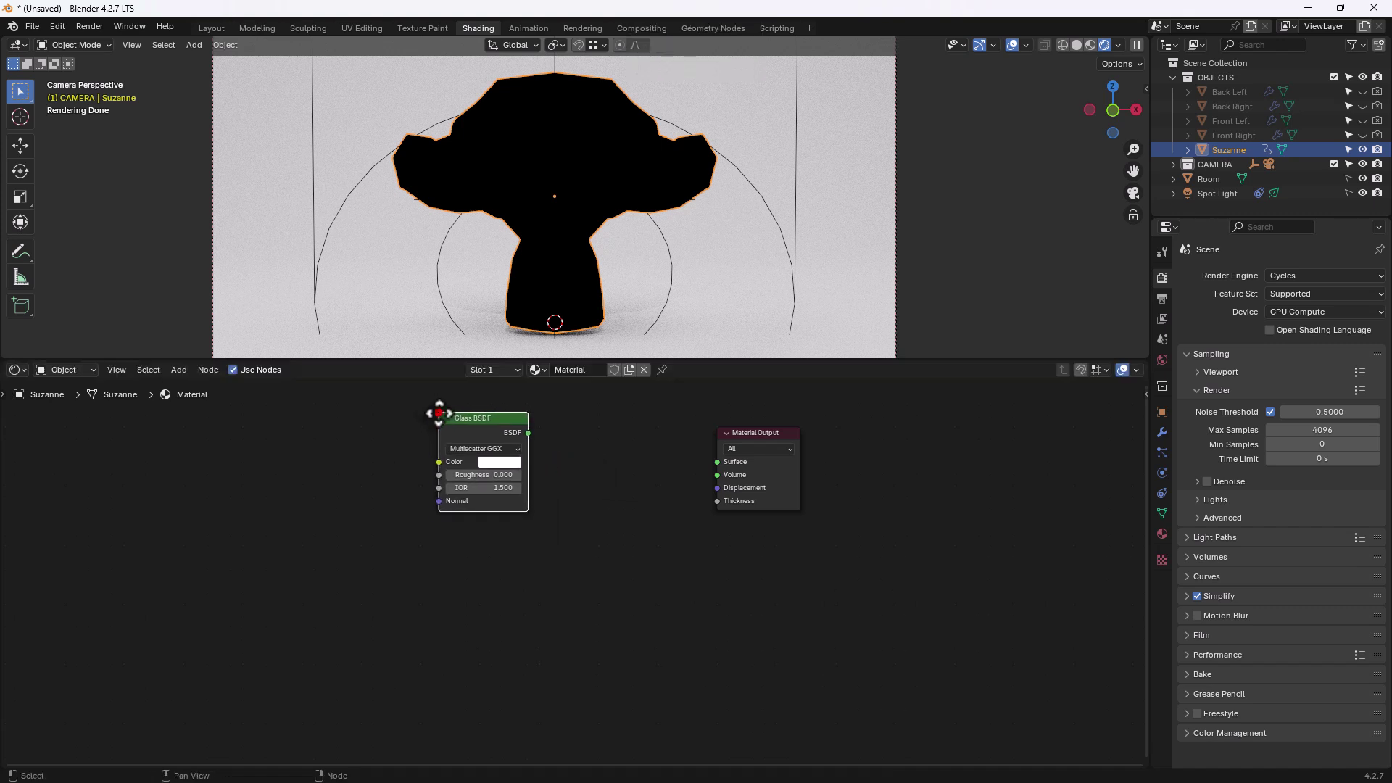
Step: Duplicate the Glass BSDF three times, stacking the copies below the original
key(shift+d)
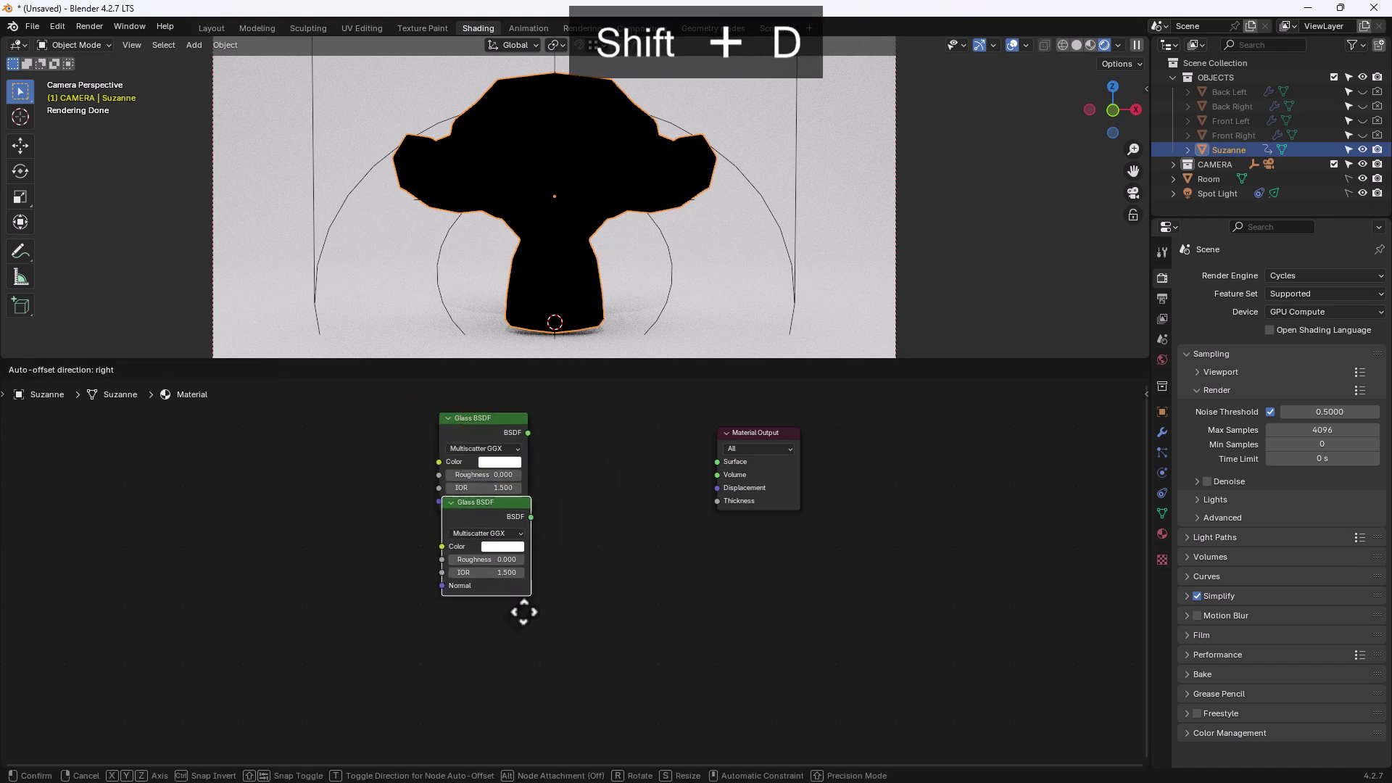
click(519, 622)
key(shift+d)
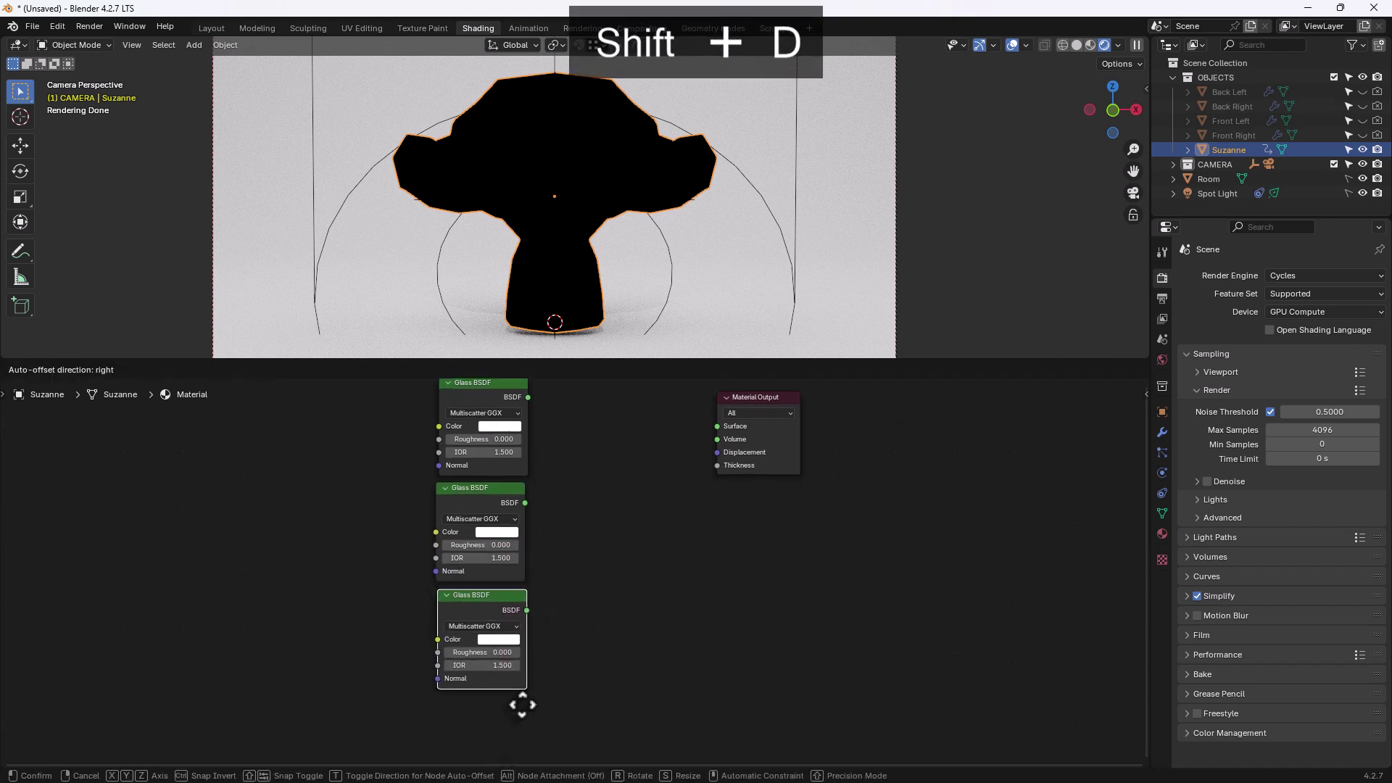
click(522, 705)
middle_drag(668, 425, 699, 502)
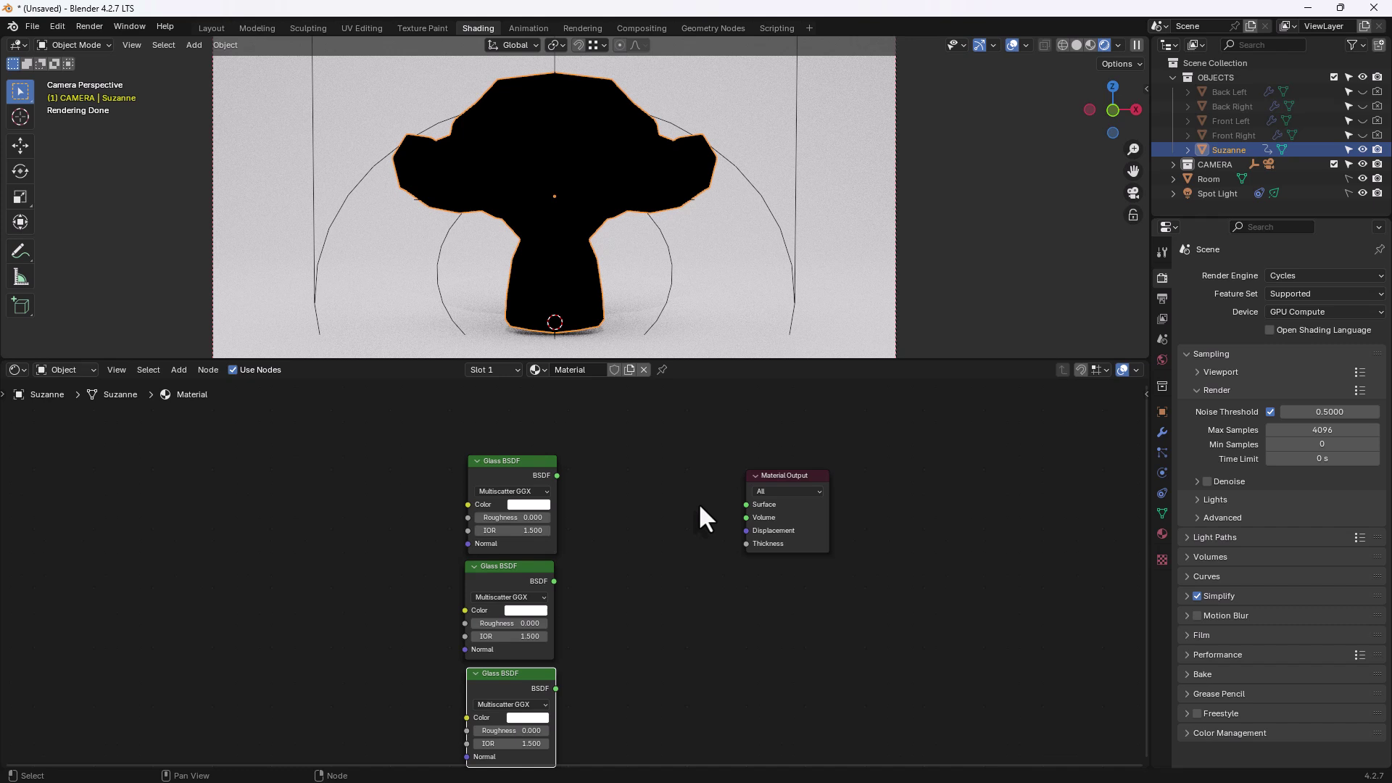
key(shift+d)
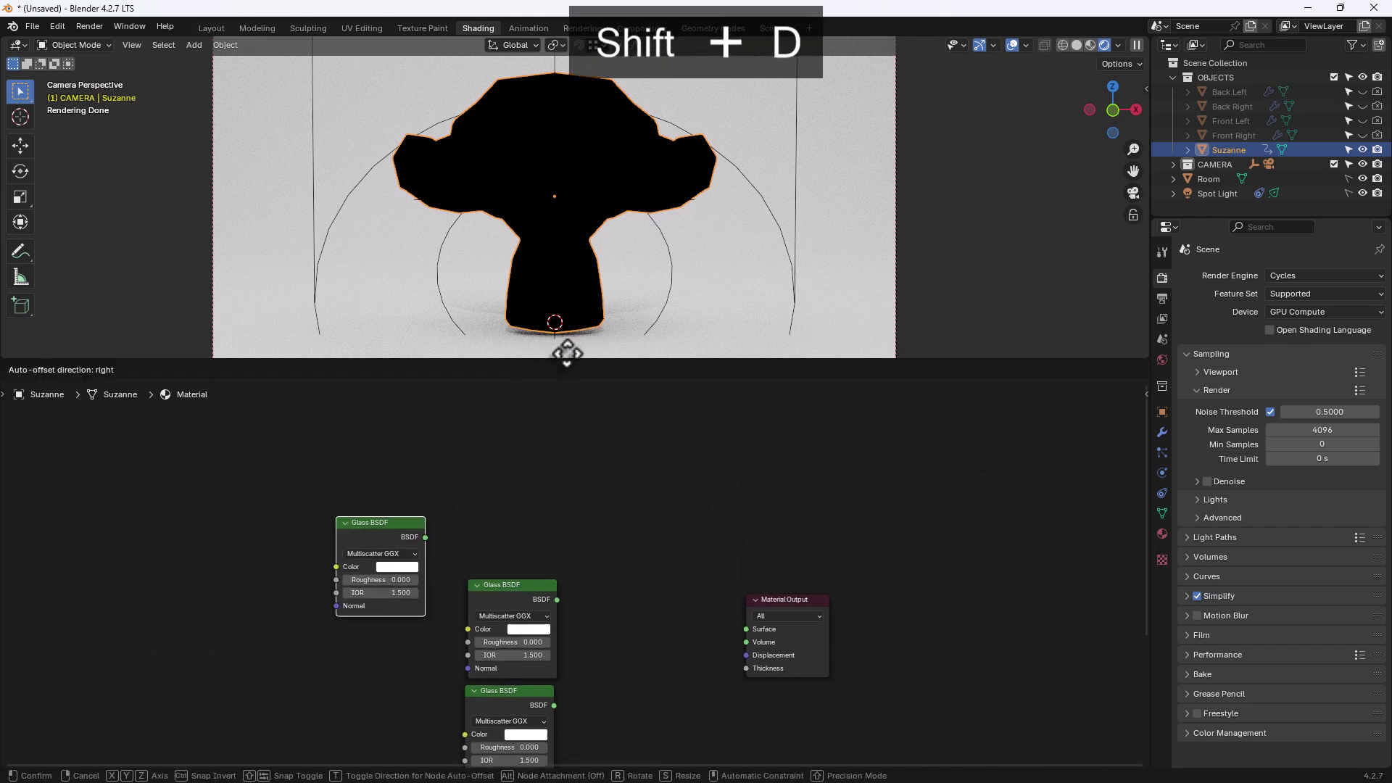
click(591, 510)
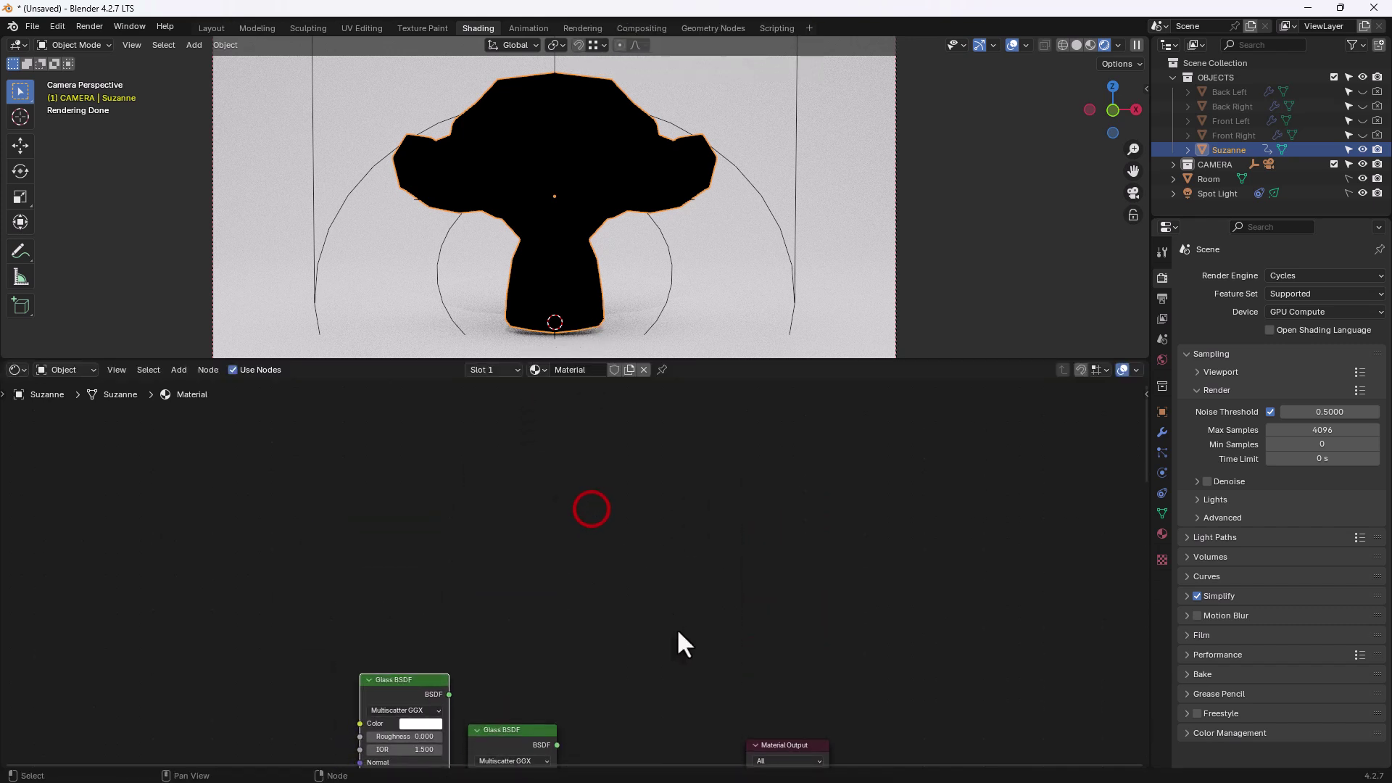
middle_drag(677, 628, 705, 441)
Step: Set the top Glass BSDF node's label to 'GLASS COLOR' in the Node sidebar
click(507, 414)
click(386, 407)
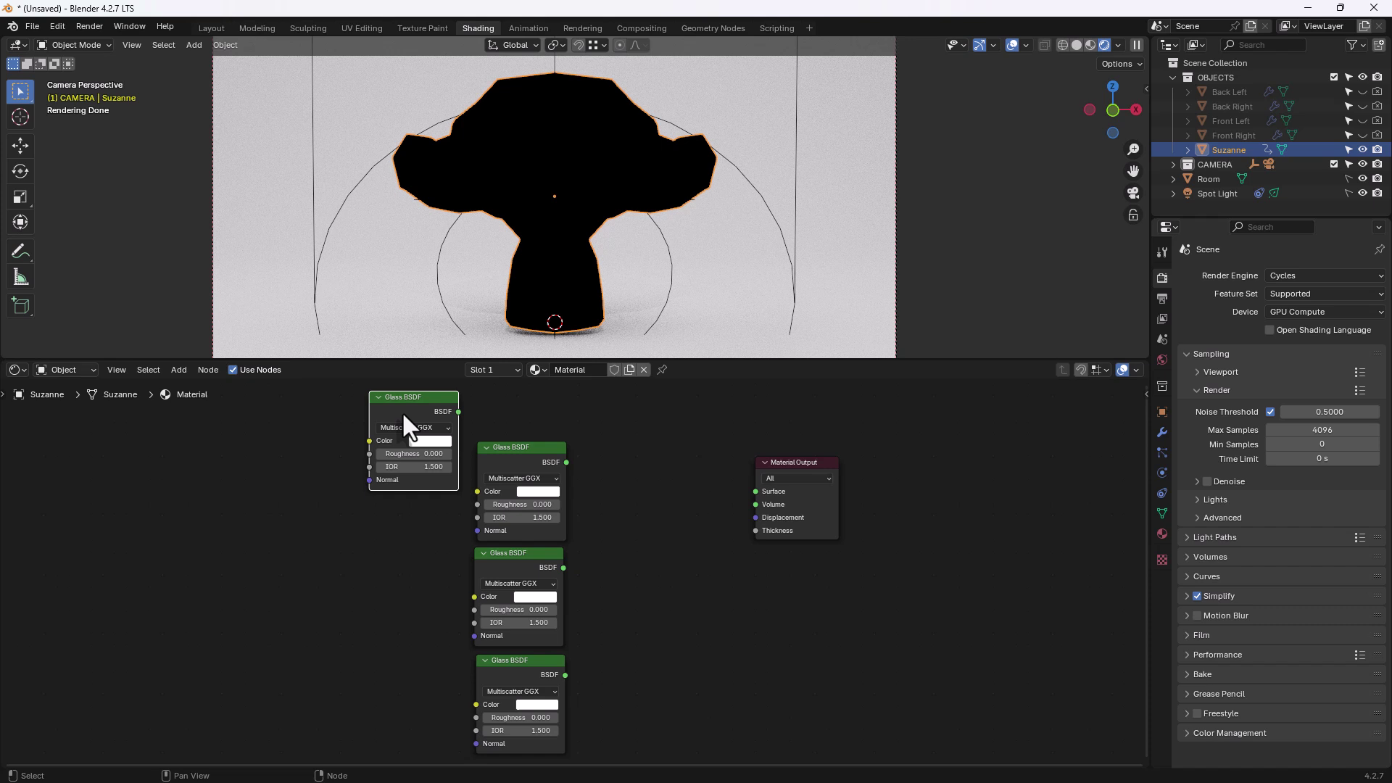
key(n)
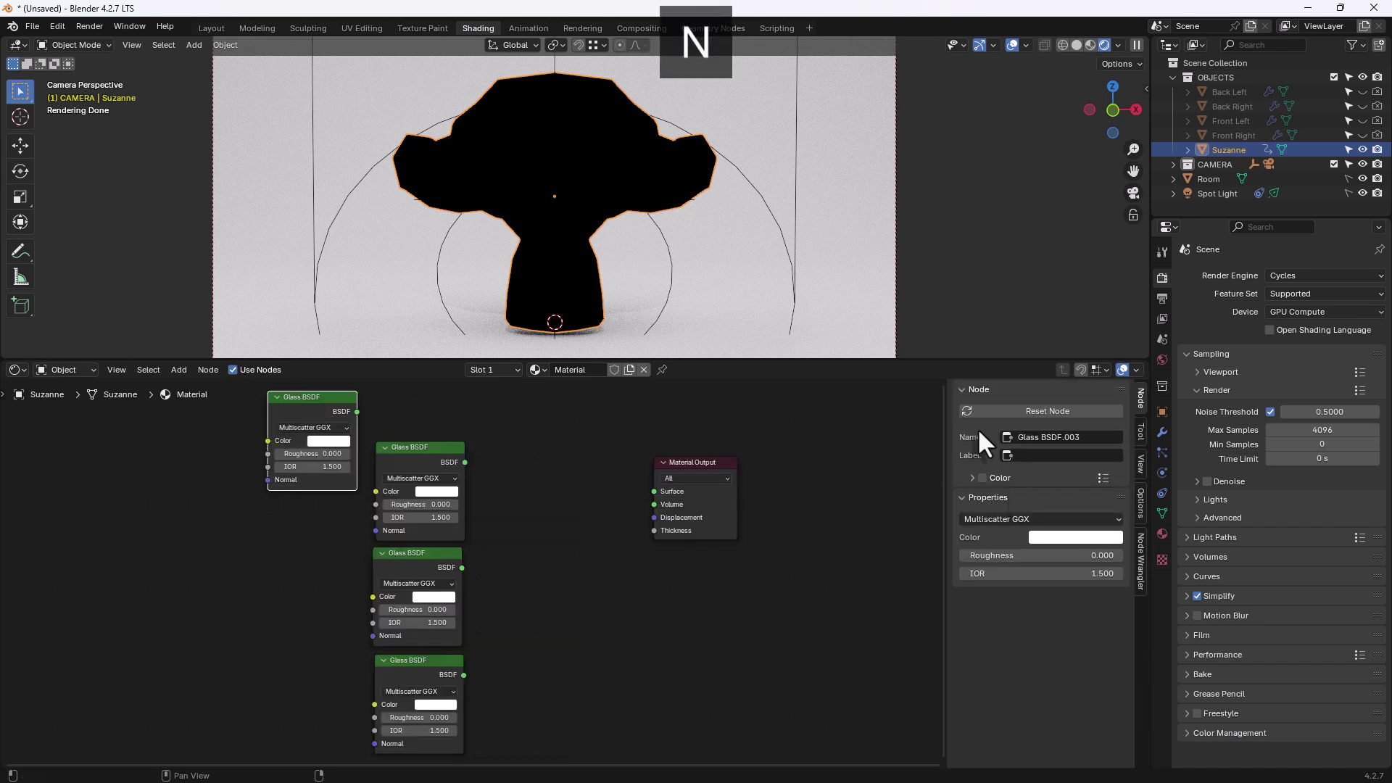
click(1039, 455)
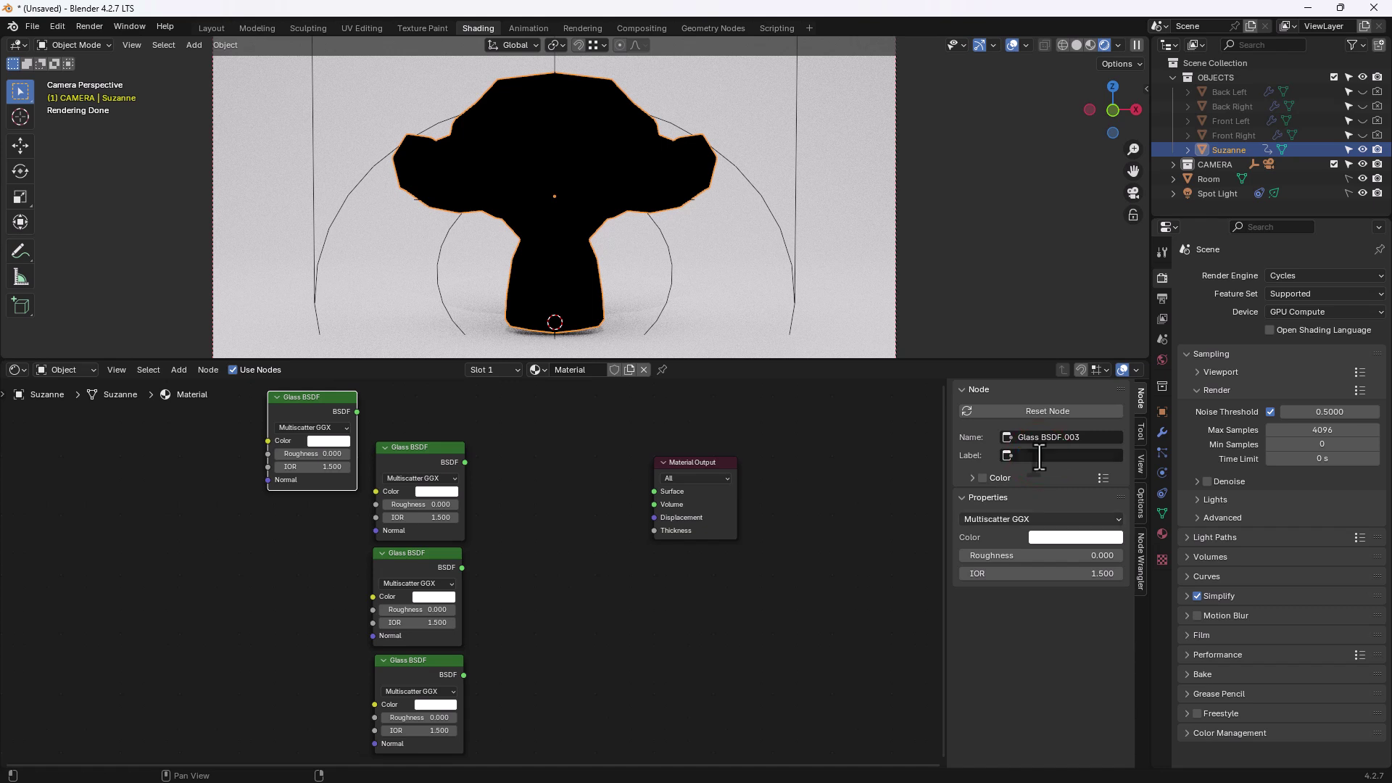
text(GLASS COLOR)
key(Return)
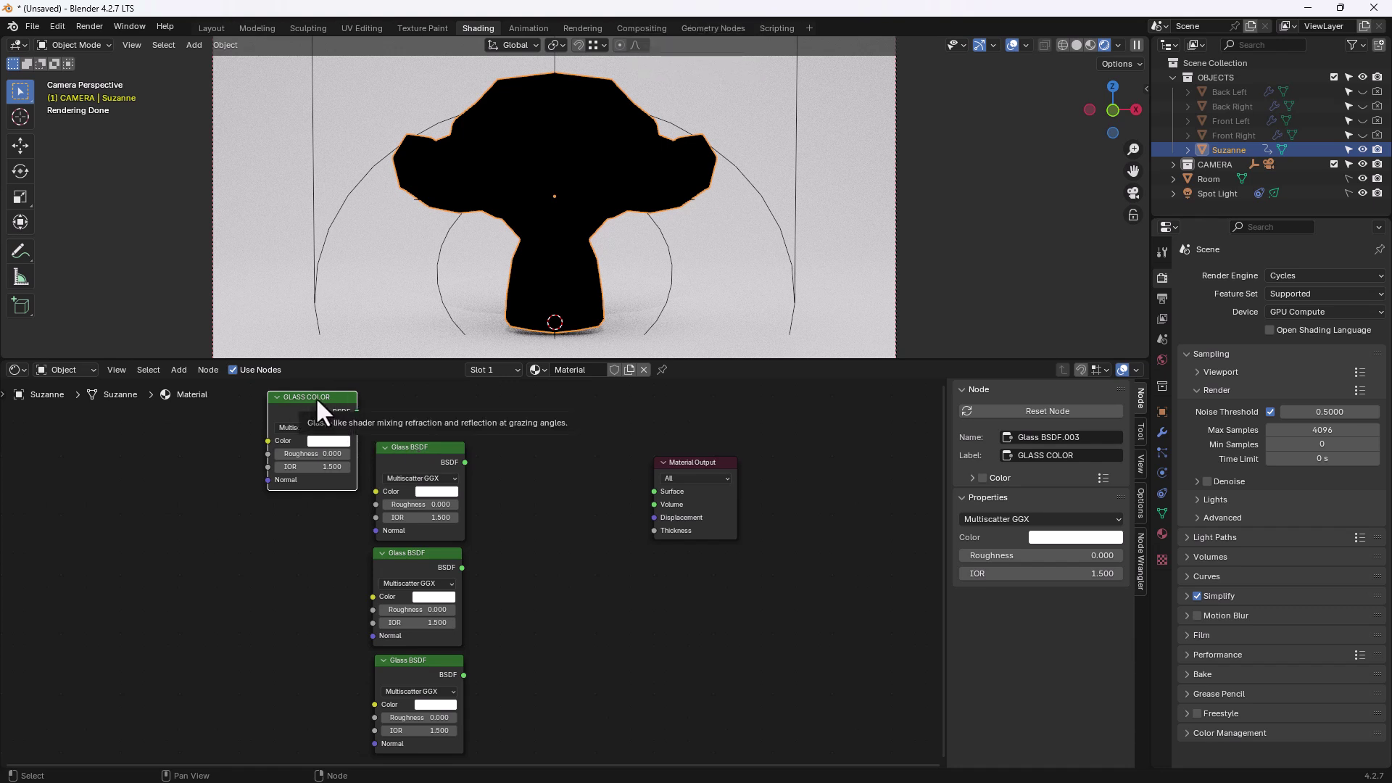
click(530, 487)
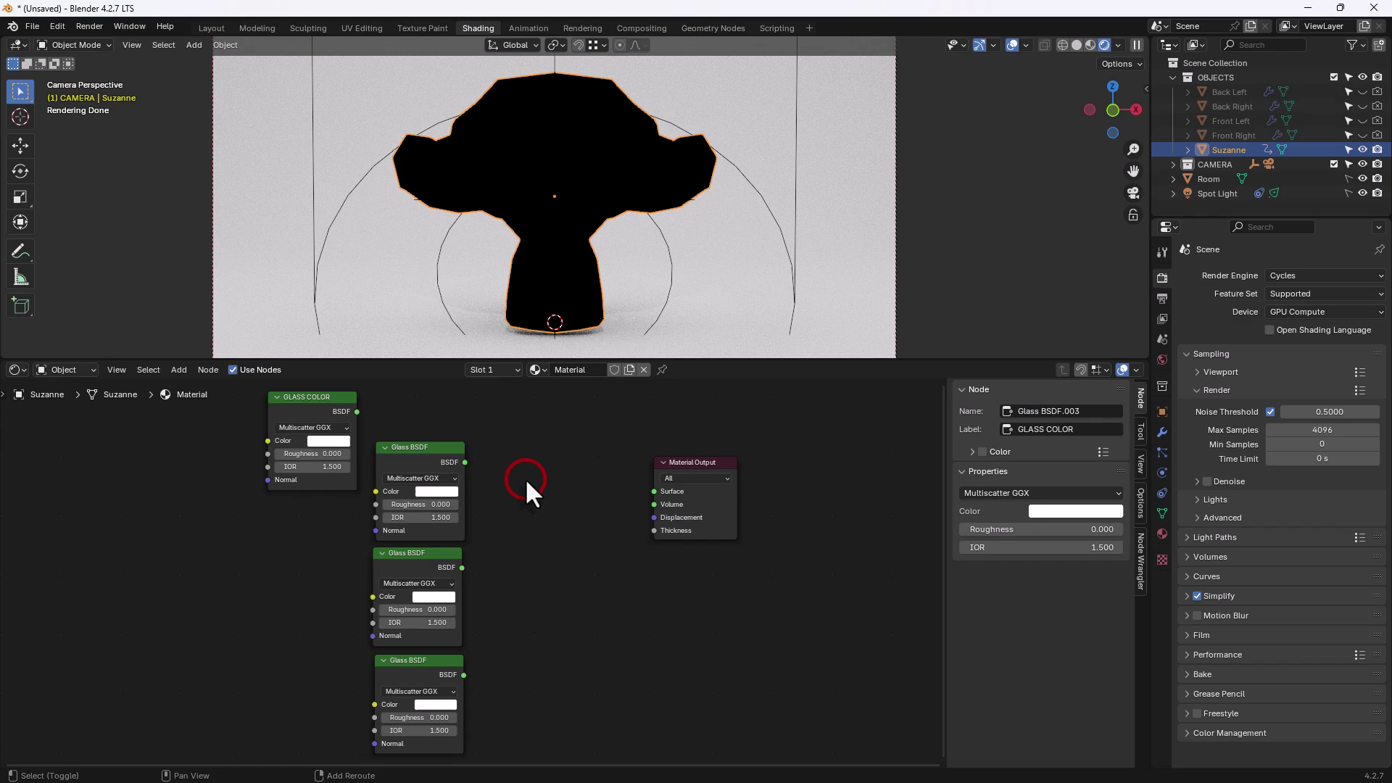
Step: Add two Add Shader nodes beside the glass nodes, shifting Material Output further right
key(shift+a)
text(ADD)
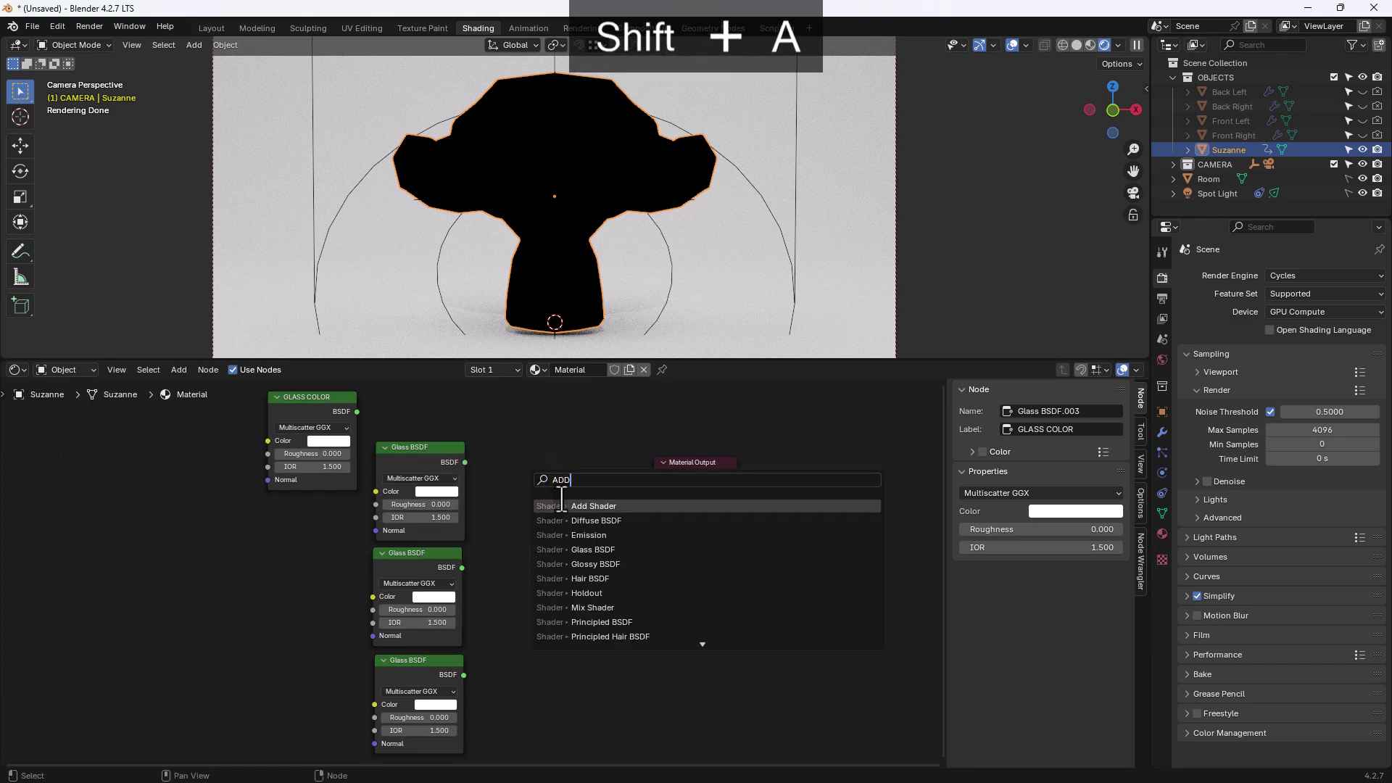
click(562, 506)
click(492, 455)
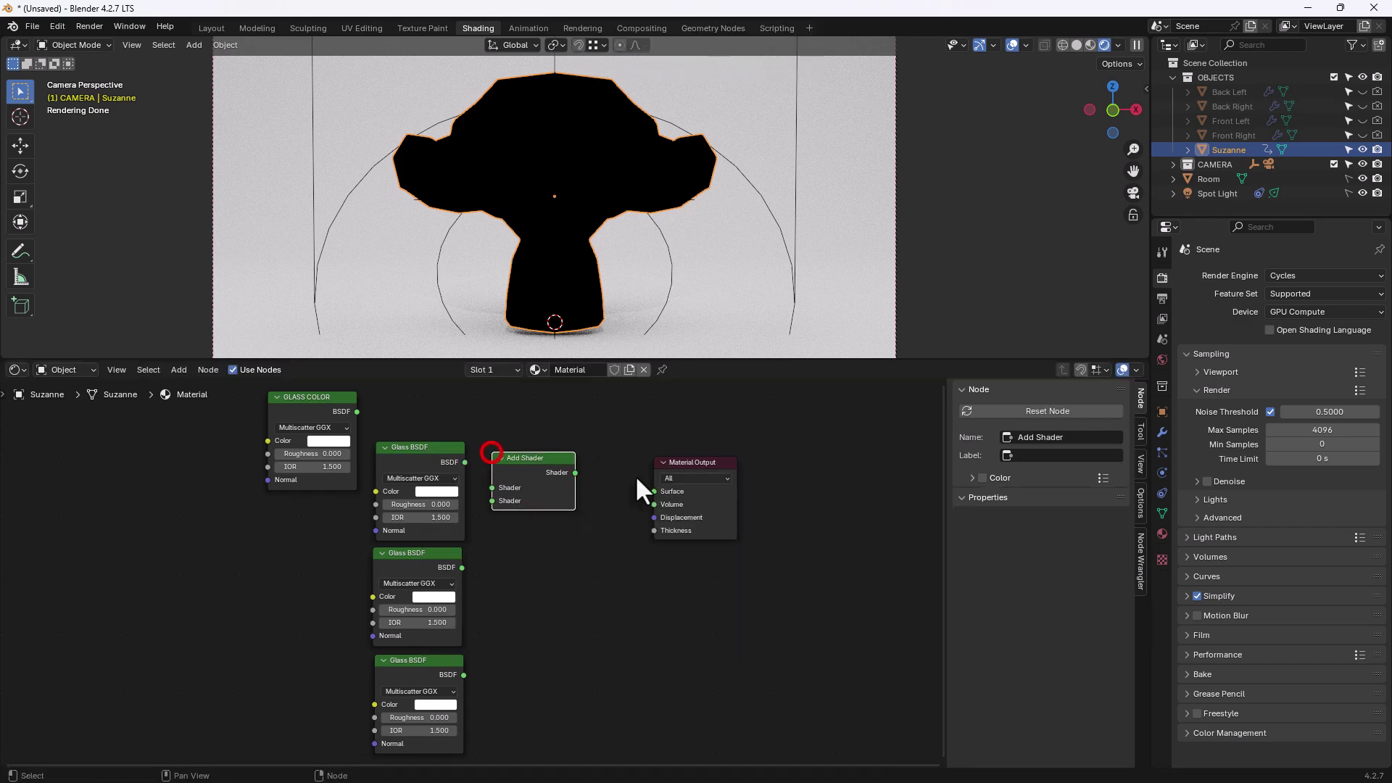
drag(690, 467, 787, 445)
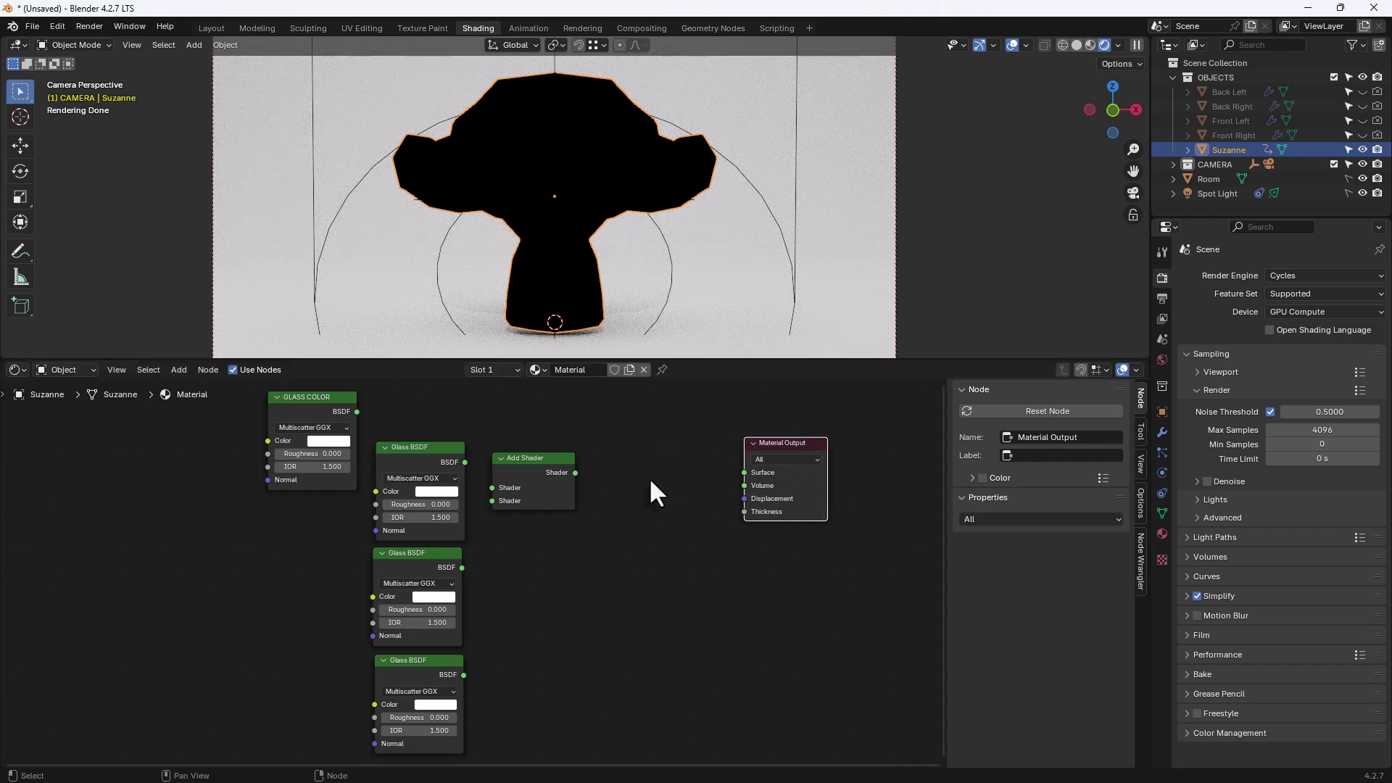
key(shift+a)
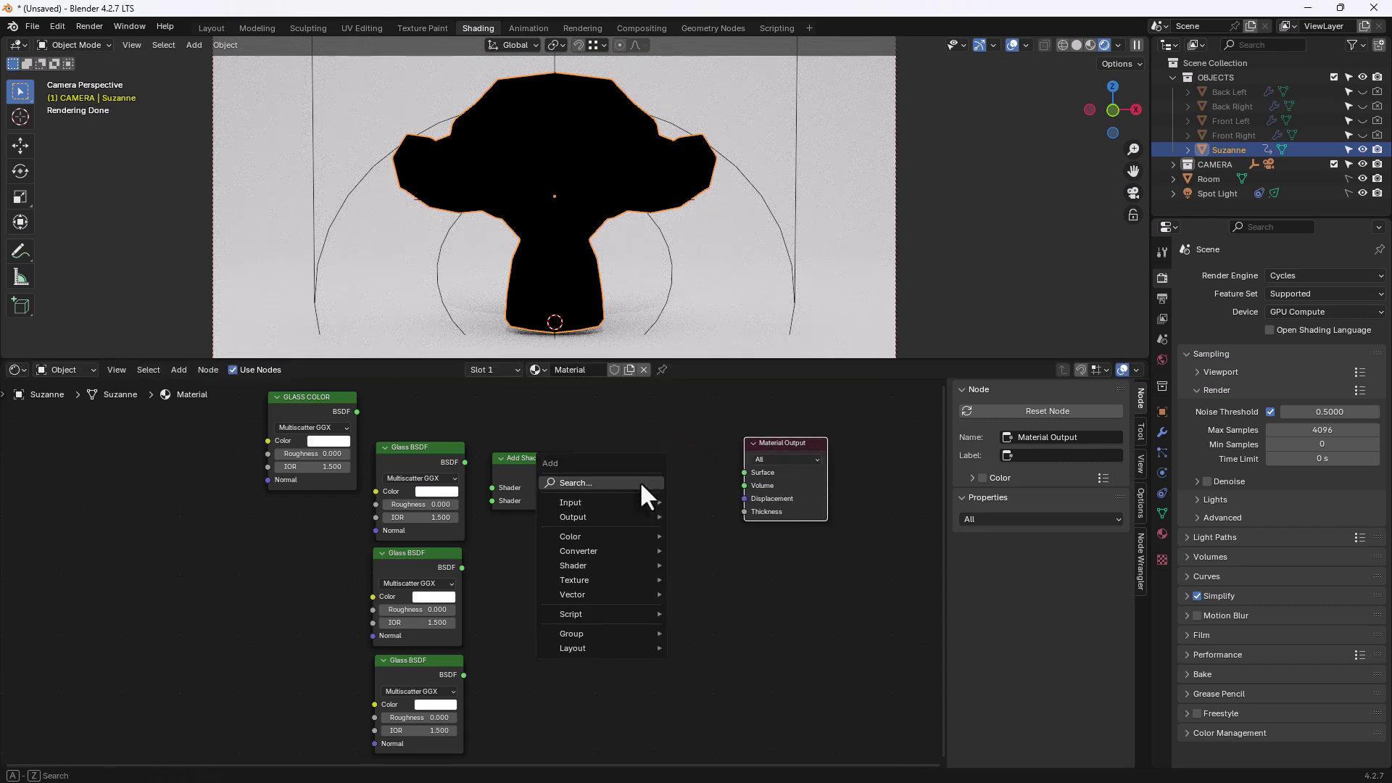
click(623, 430)
click(543, 464)
key(shift+d)
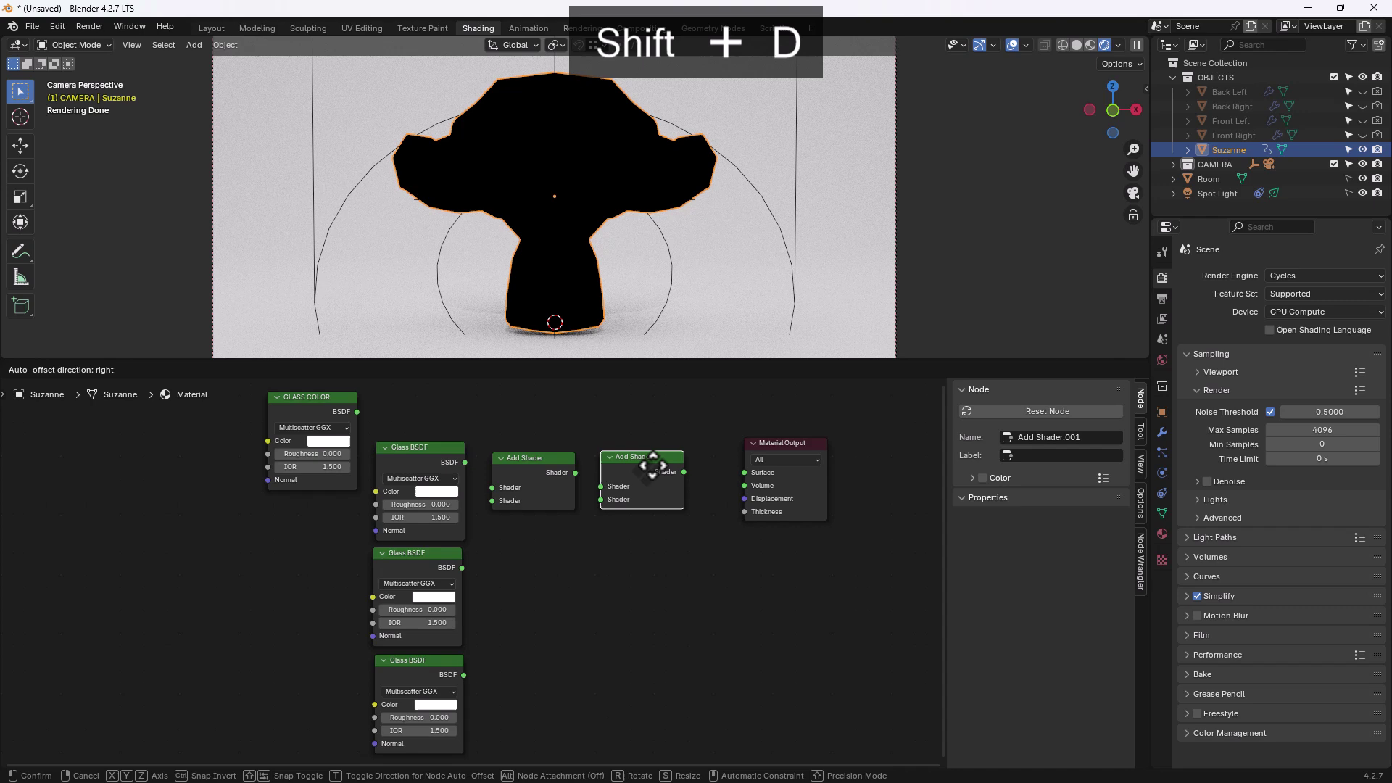
click(640, 464)
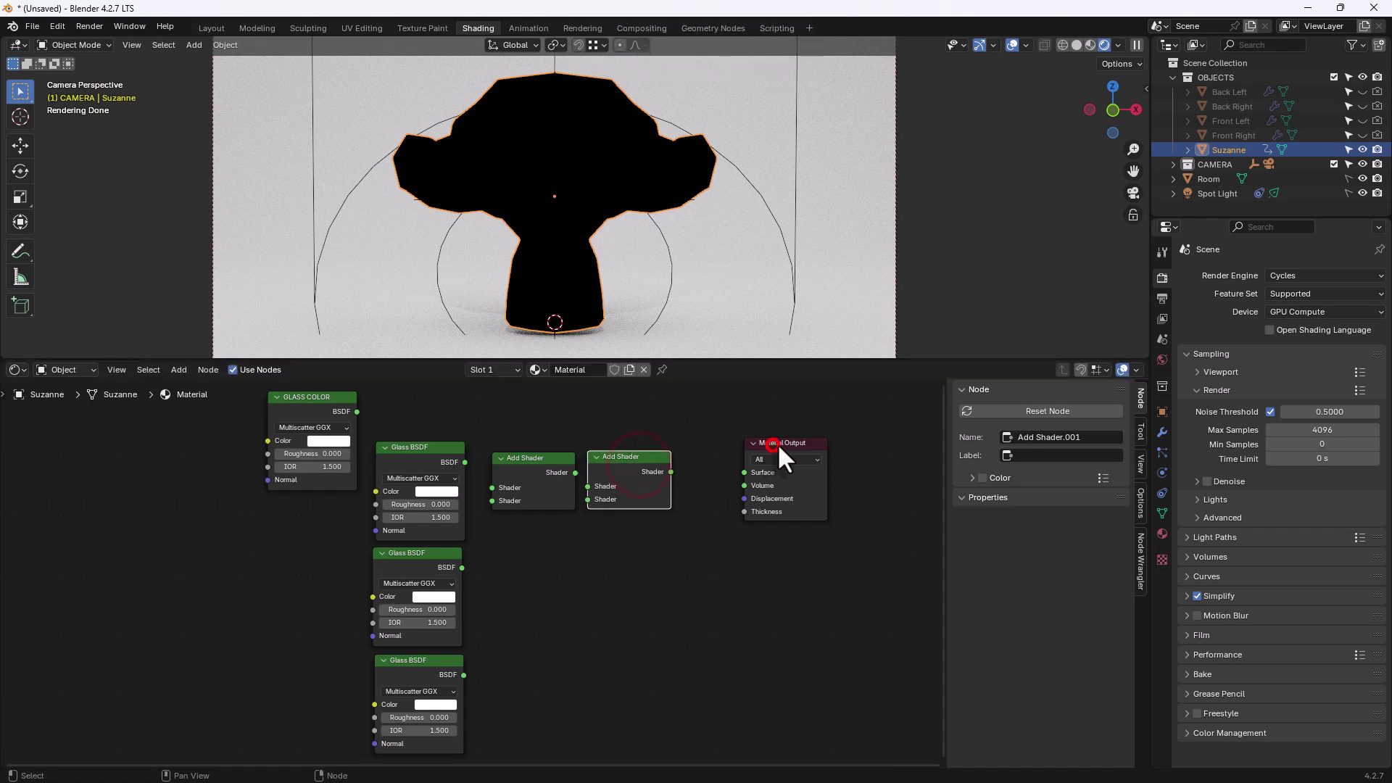
drag(769, 444, 827, 443)
click(715, 454)
Step: Place a Mix Shader node left of Material Output and hide the sidebar
key(shift+a)
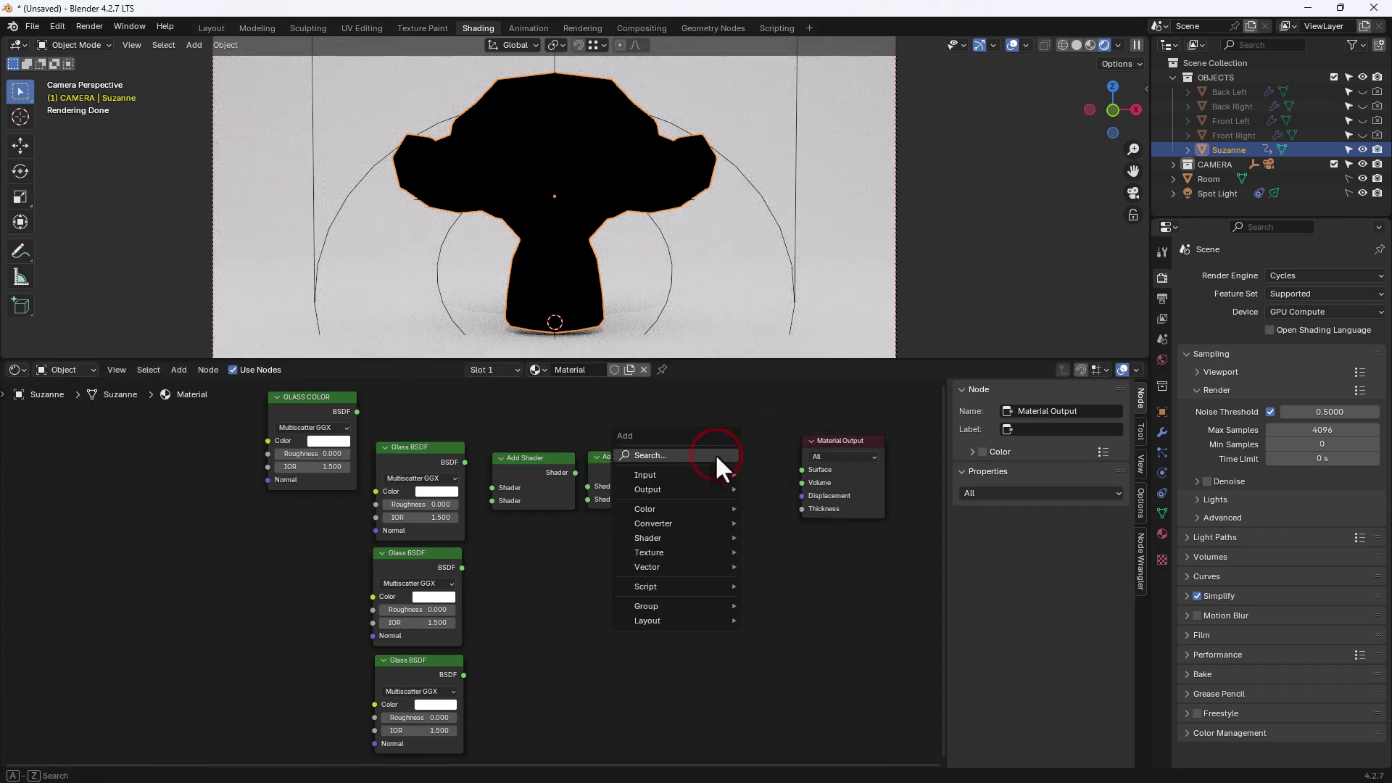
text(MI)
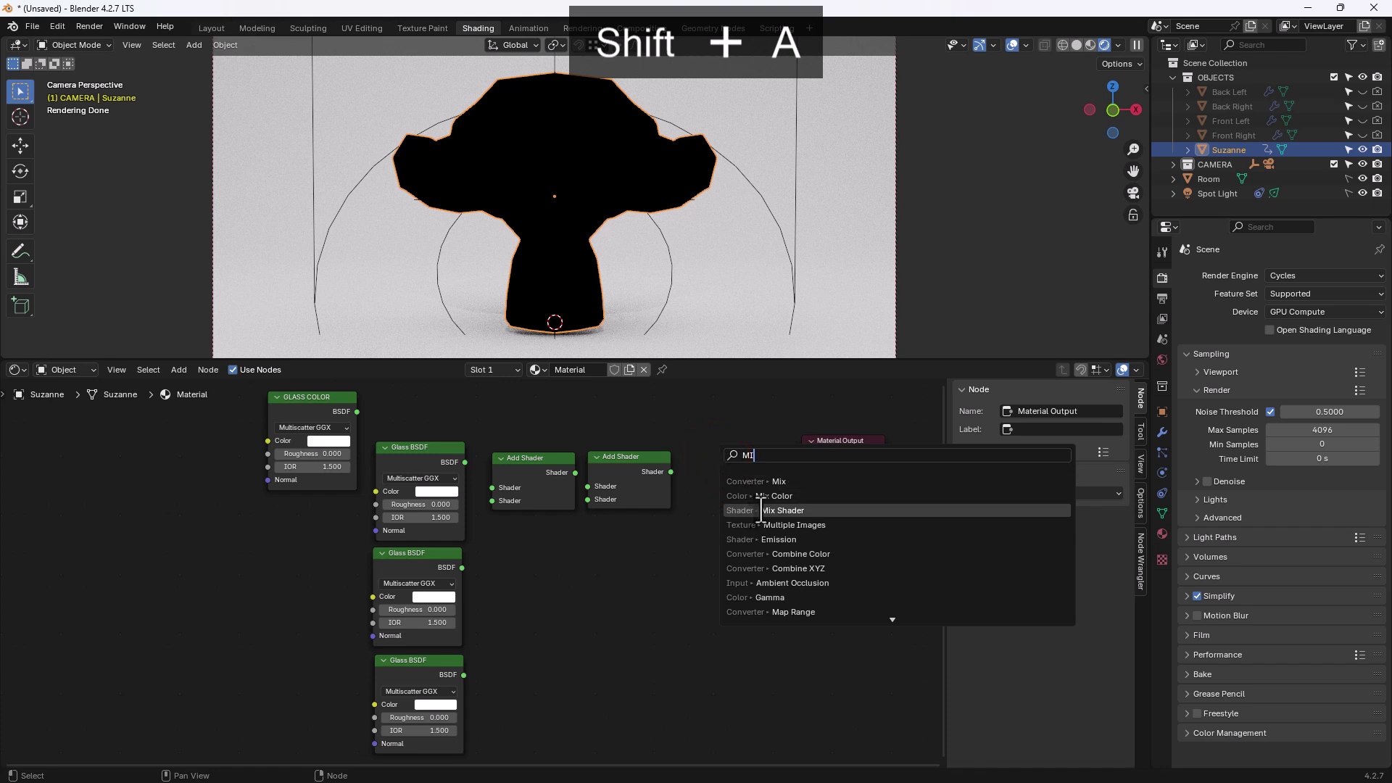
click(758, 511)
click(694, 407)
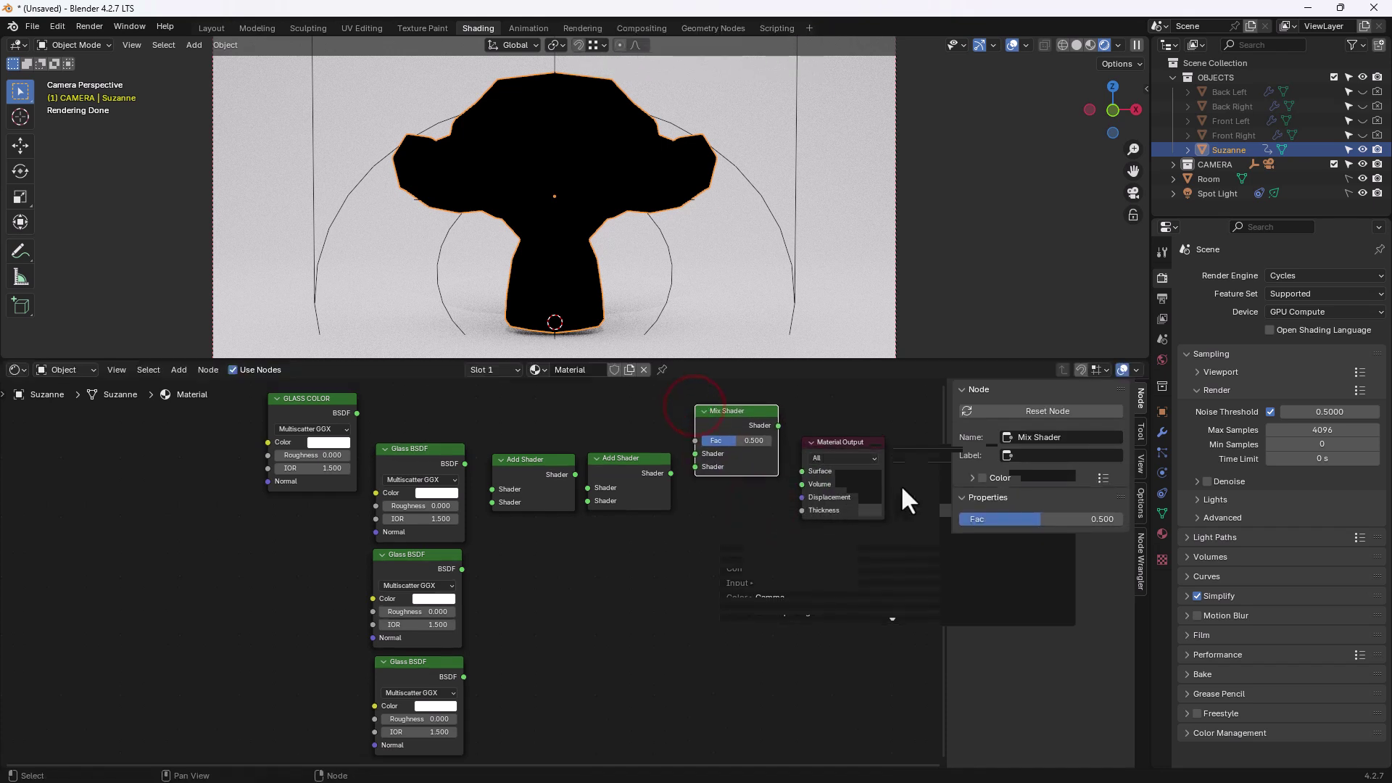
key(n)
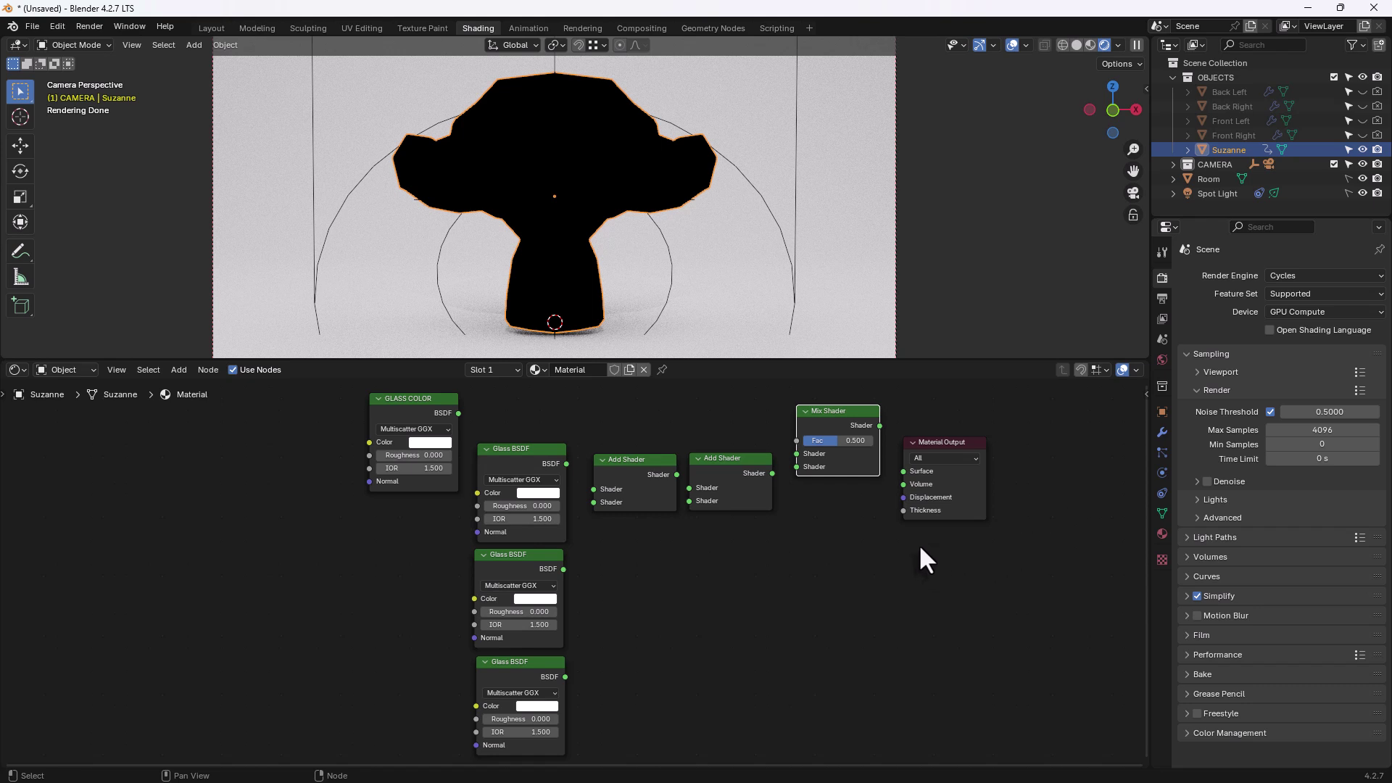
Step: Link GLASS COLOR to the Mix Shader, and the top Glass BSDF through both Add Shaders into it
middle_drag(920, 544, 902, 541)
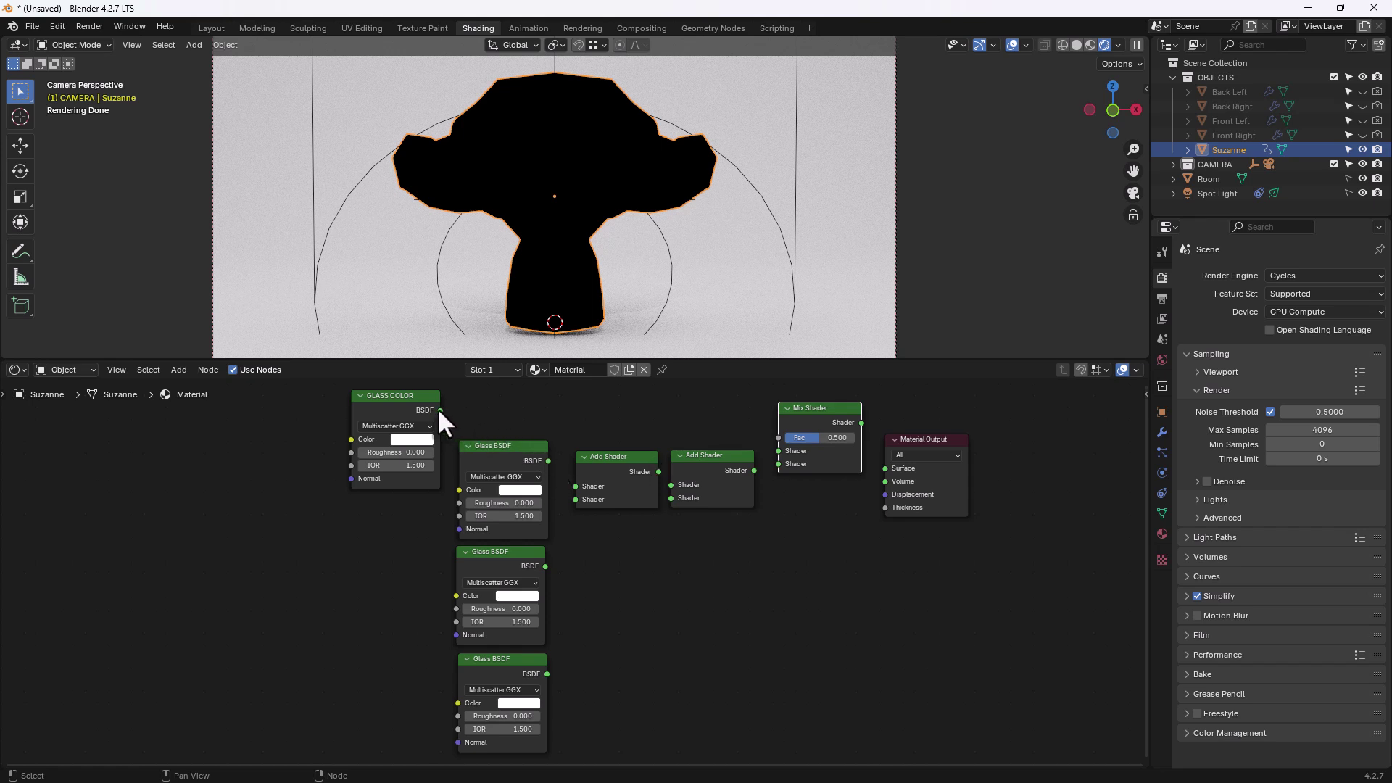
drag(440, 410, 884, 520)
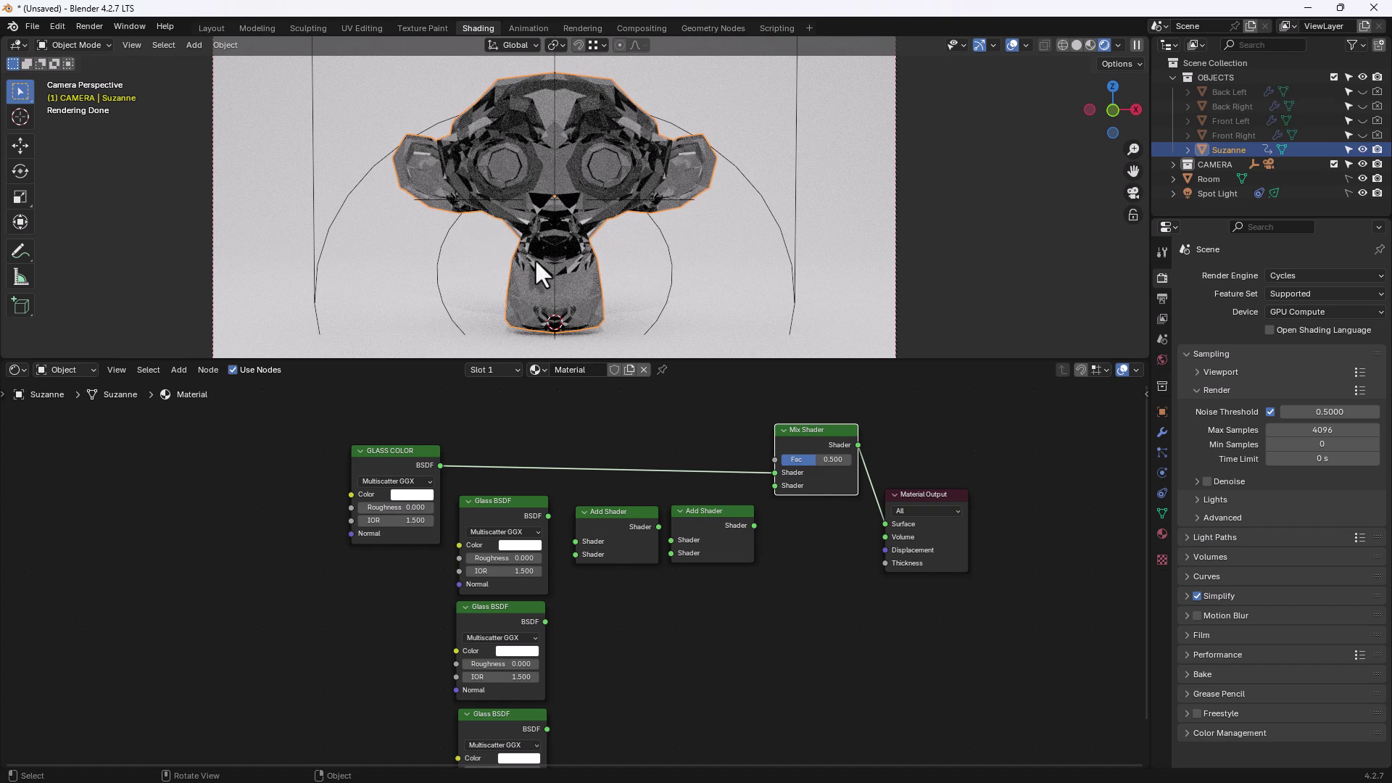
drag(549, 516, 559, 502)
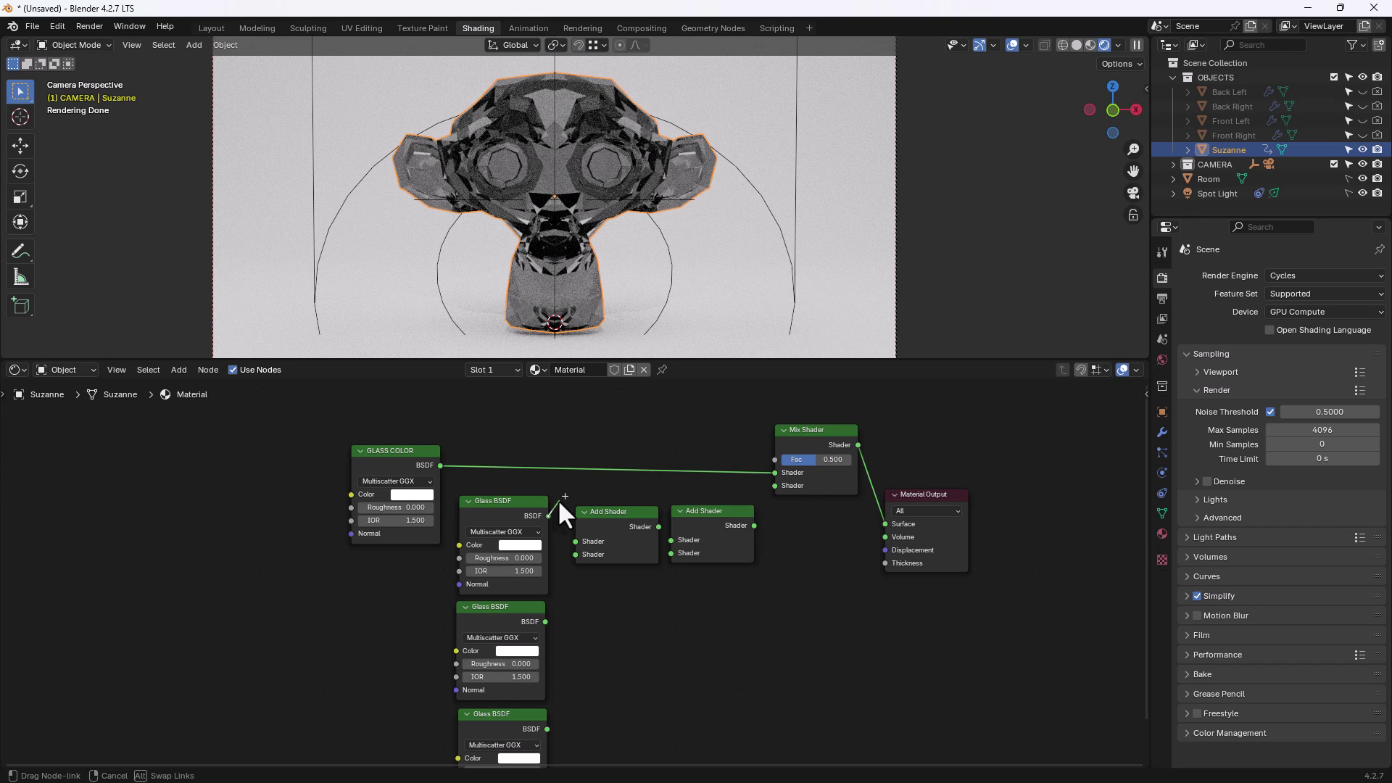
drag(571, 529, 576, 541)
mouse_move(657, 527)
mouse_down()
mouse_move(667, 499)
mouse_move(672, 540)
mouse_up()
drag(754, 526, 770, 487)
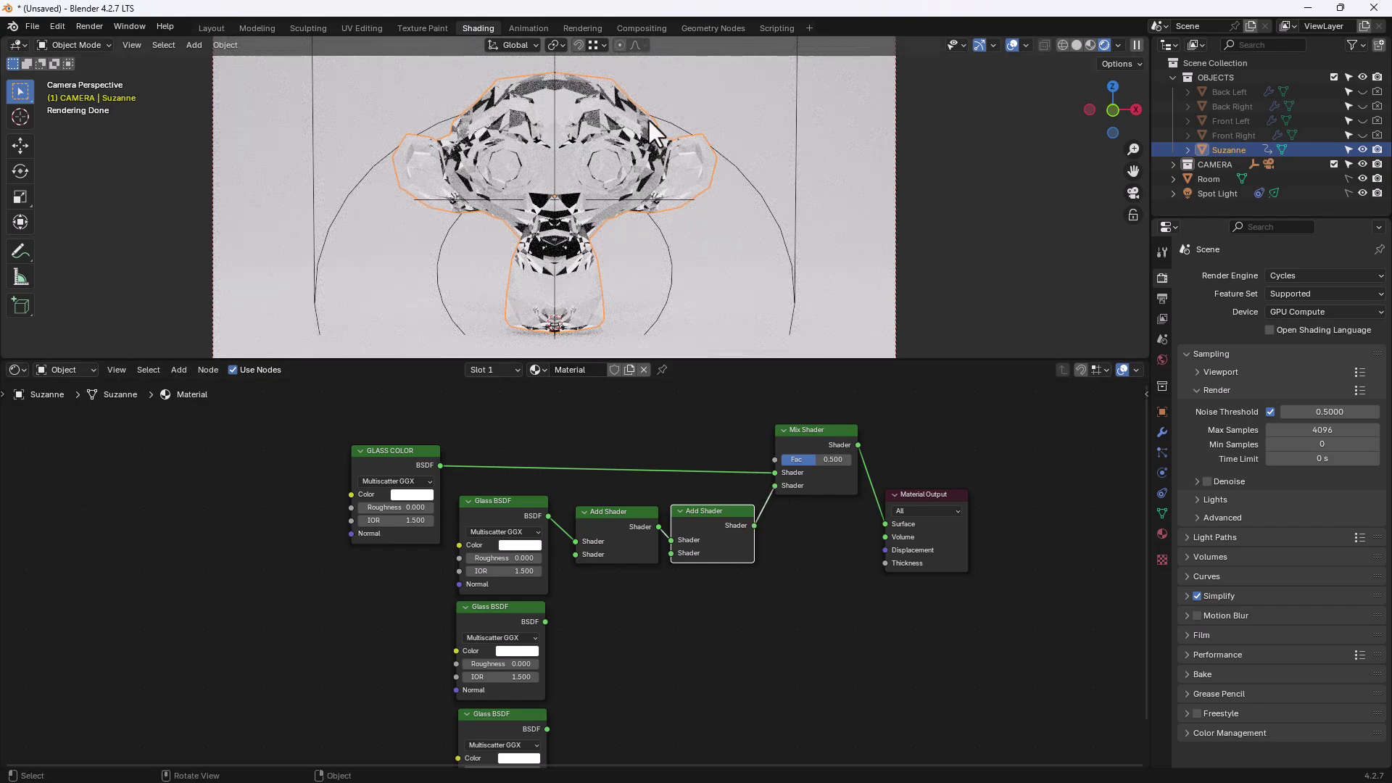
Step: Connect the middle Glass BSDF to the first Add Shader and the bottom one to the second
middle_drag(628, 621, 629, 545)
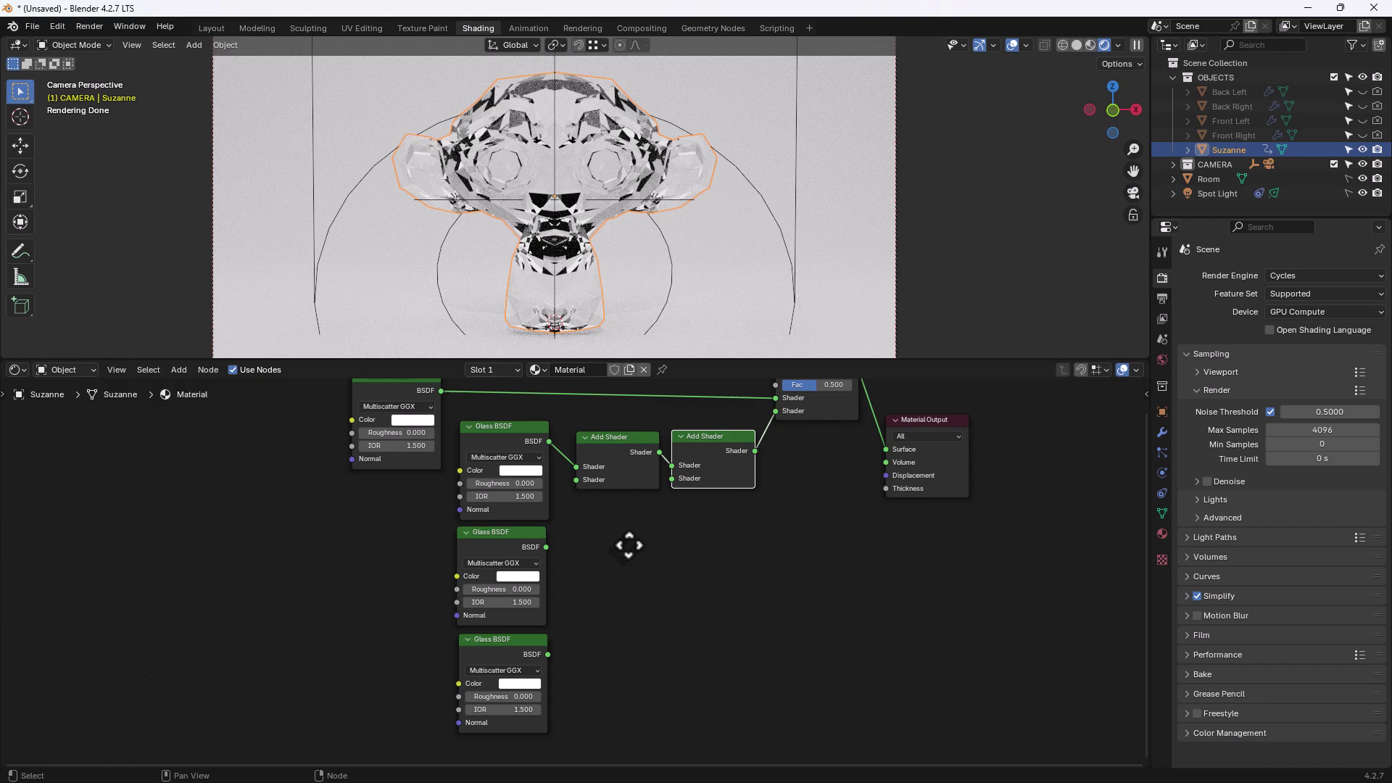
drag(546, 547, 576, 481)
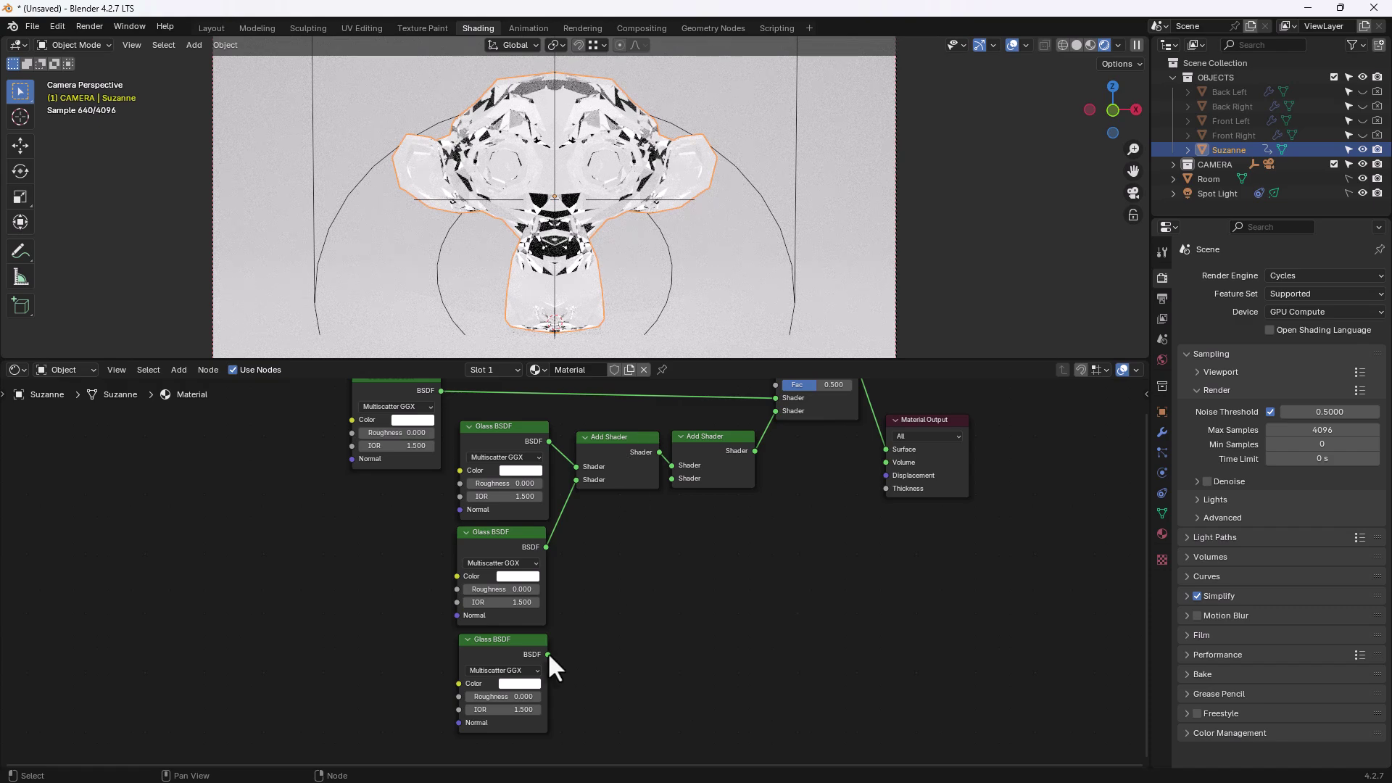
drag(547, 654, 671, 488)
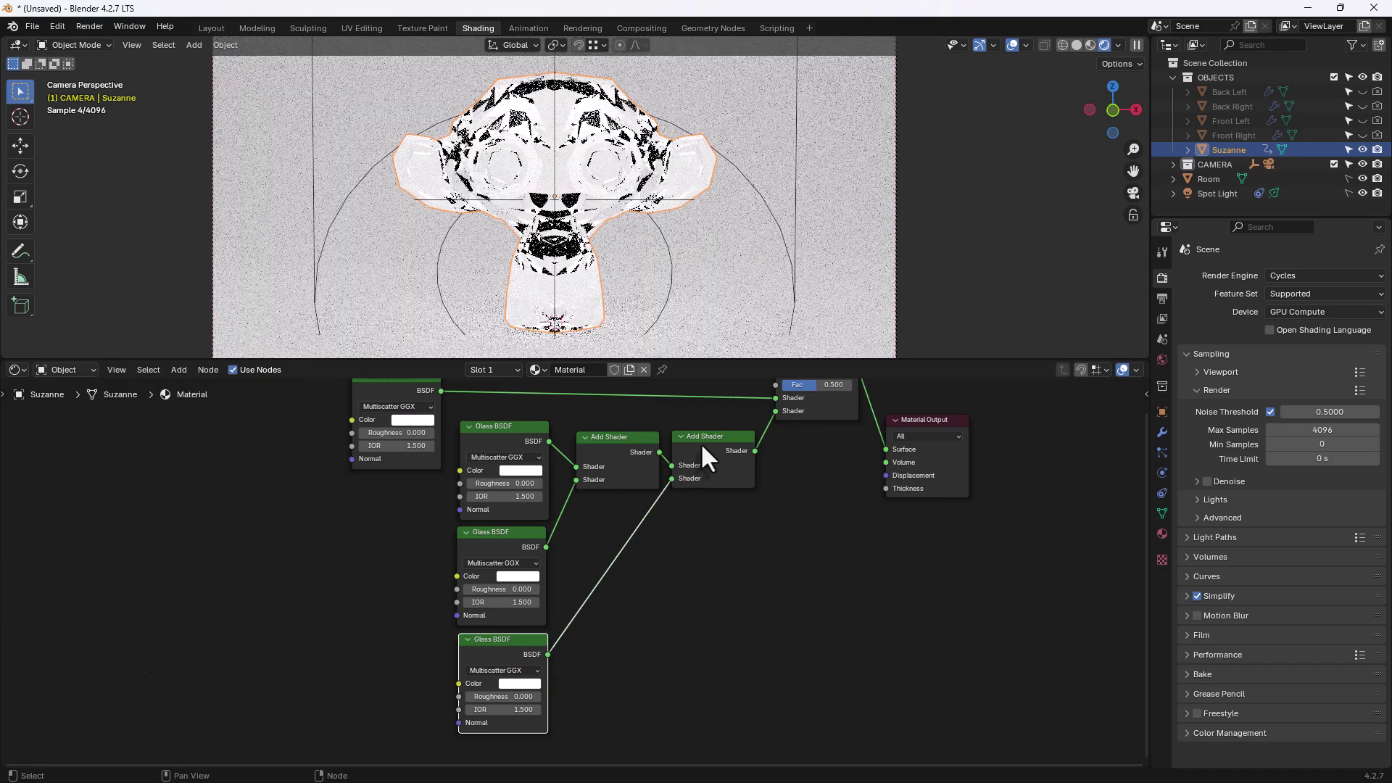
middle_drag(721, 528, 729, 550)
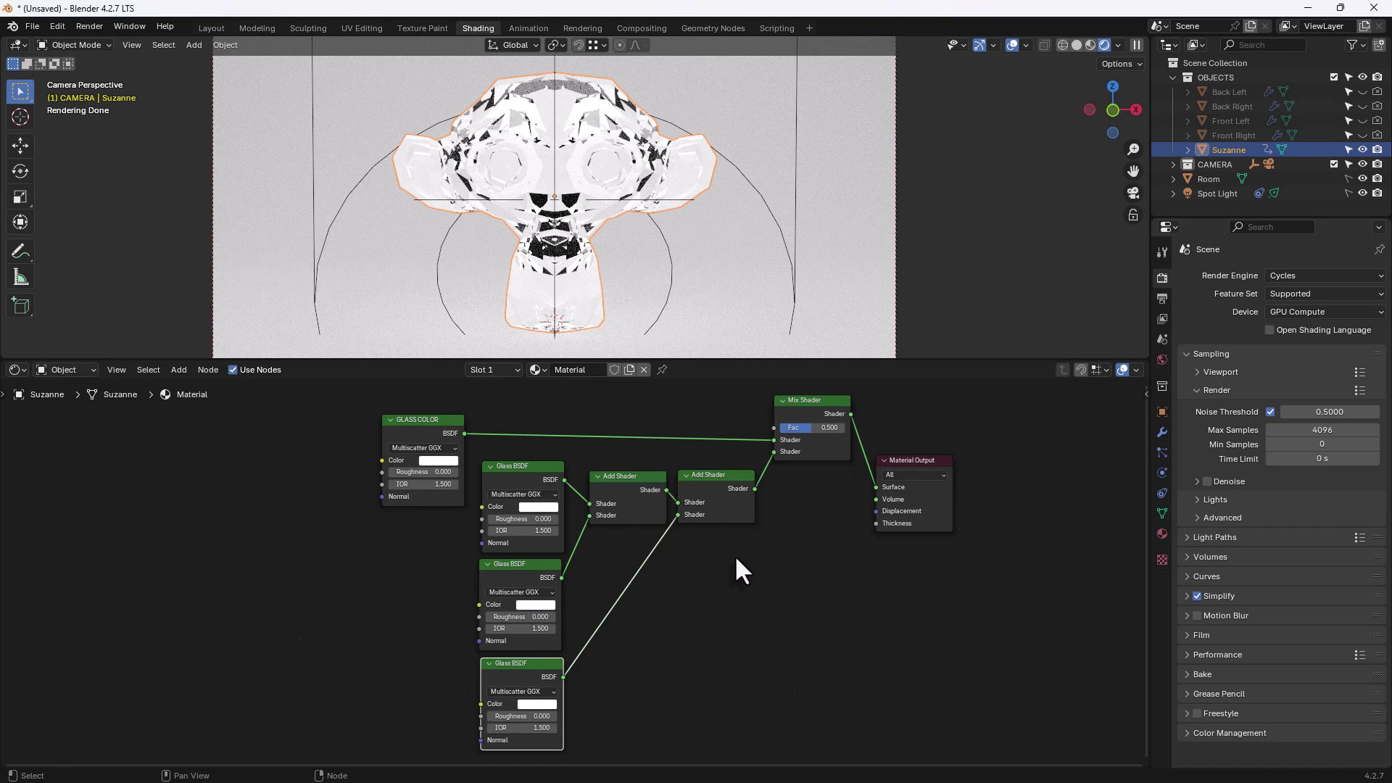
Step: Add a Light Path node and drive the Mix Shader's Fac with its Is Camera Ray output
click(214, 560)
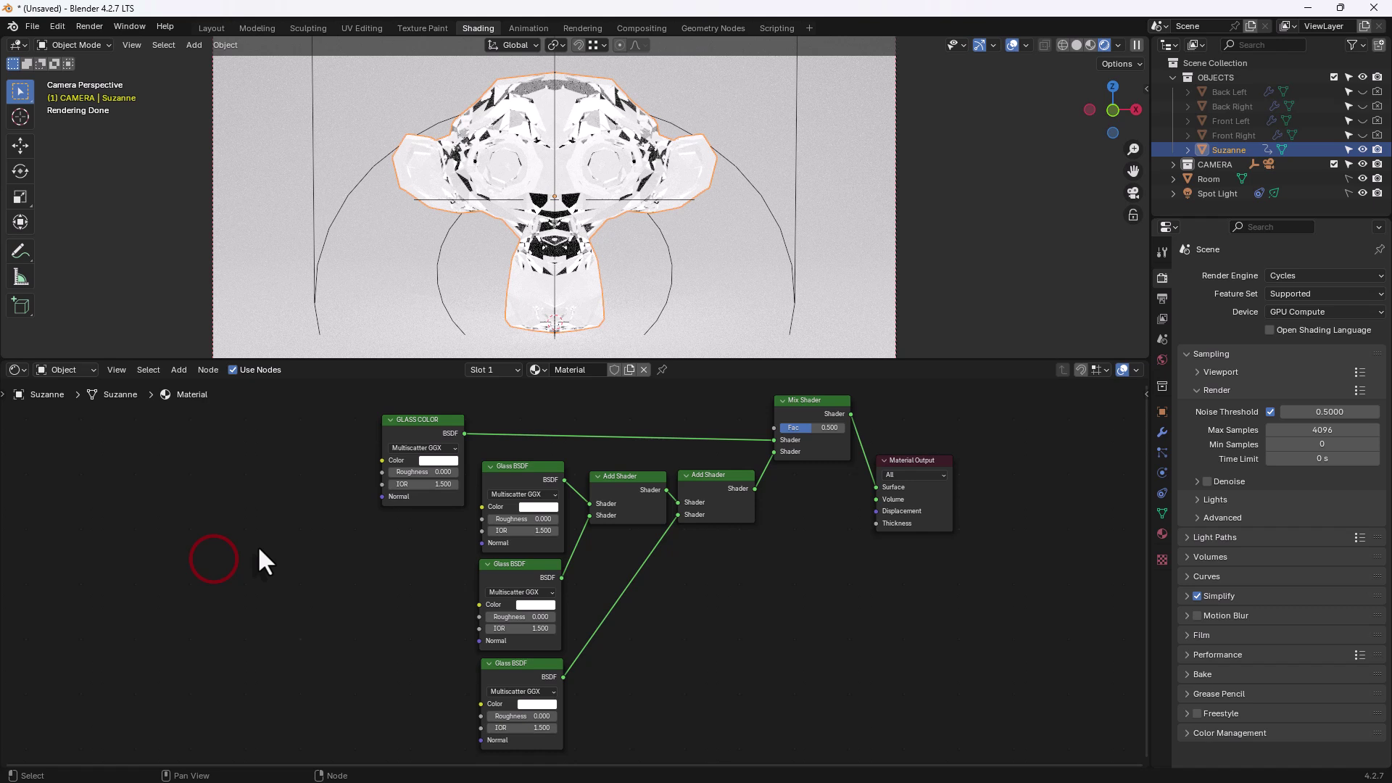
key(shift+a)
mouse_move(254, 529)
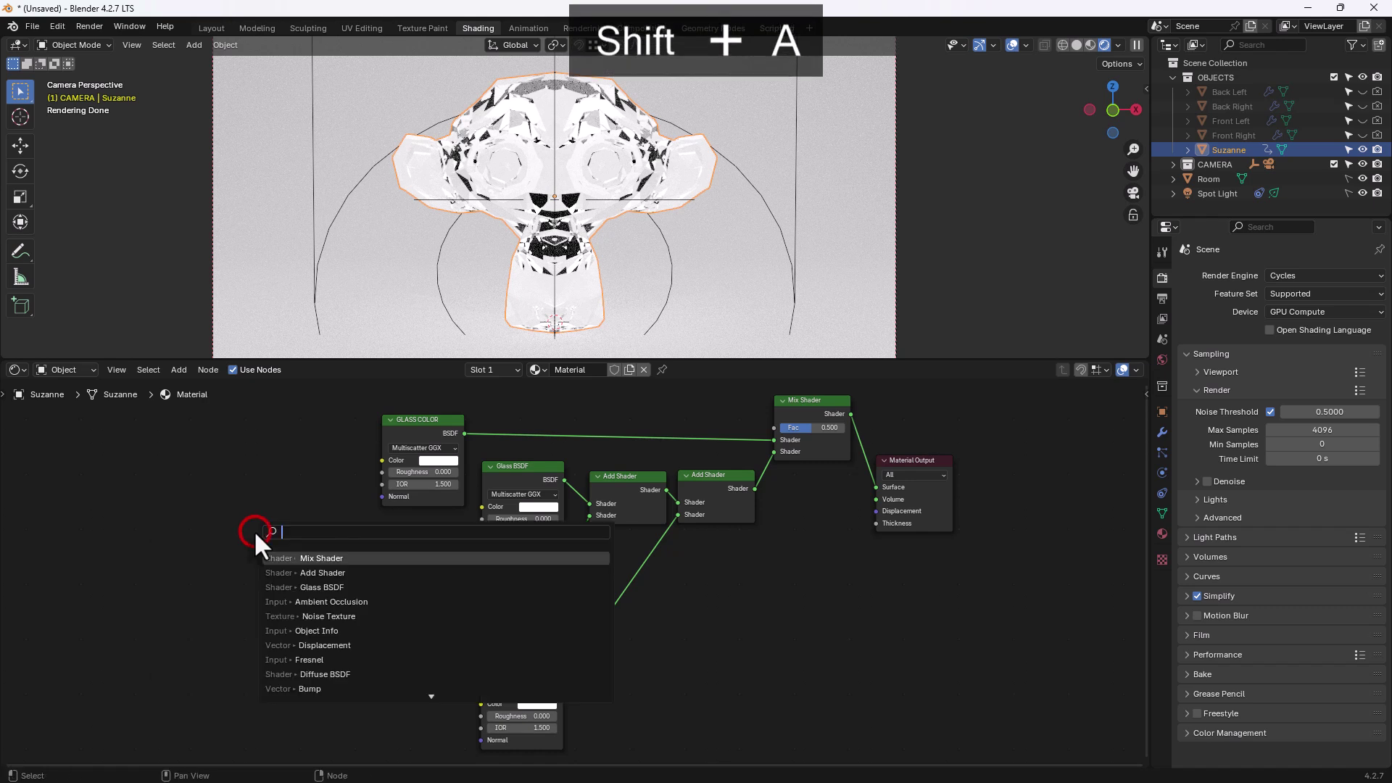
text(LIGHT)
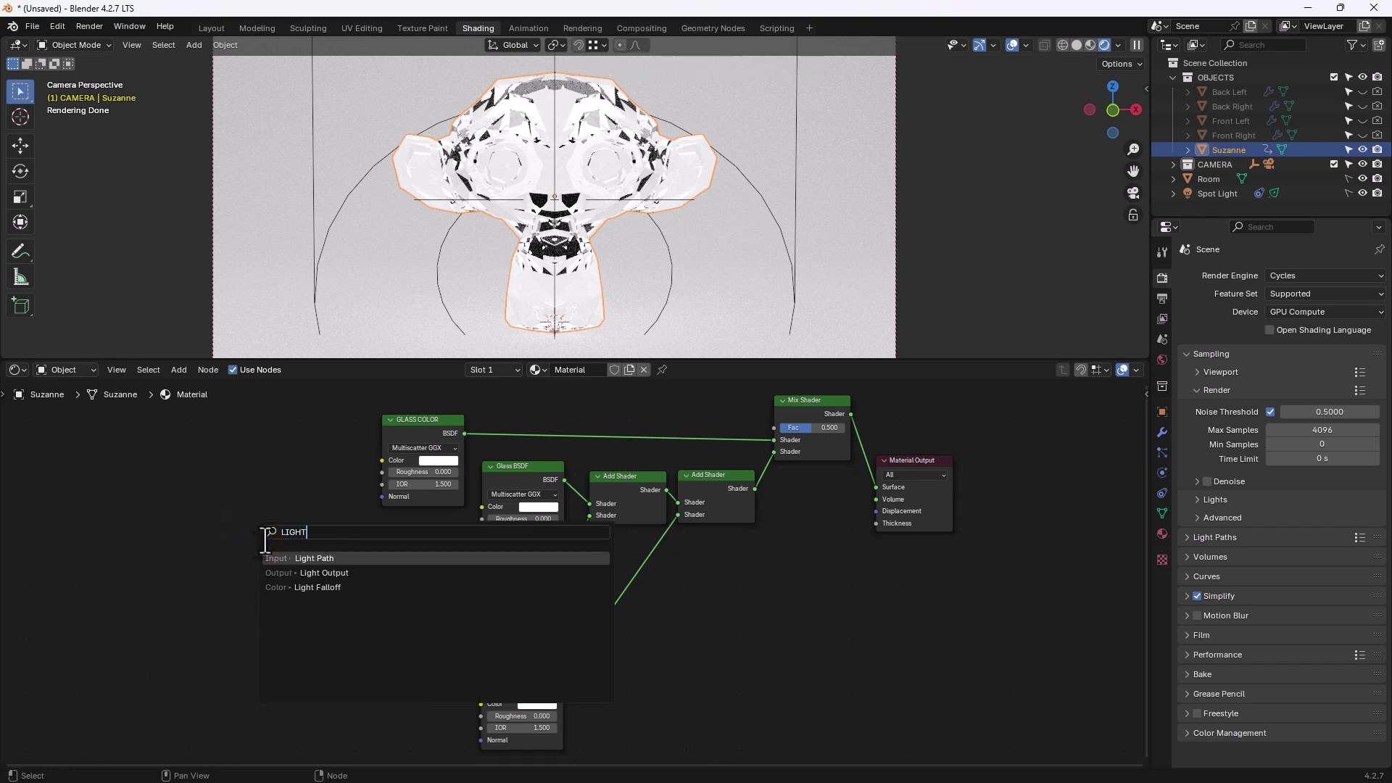
key(Return)
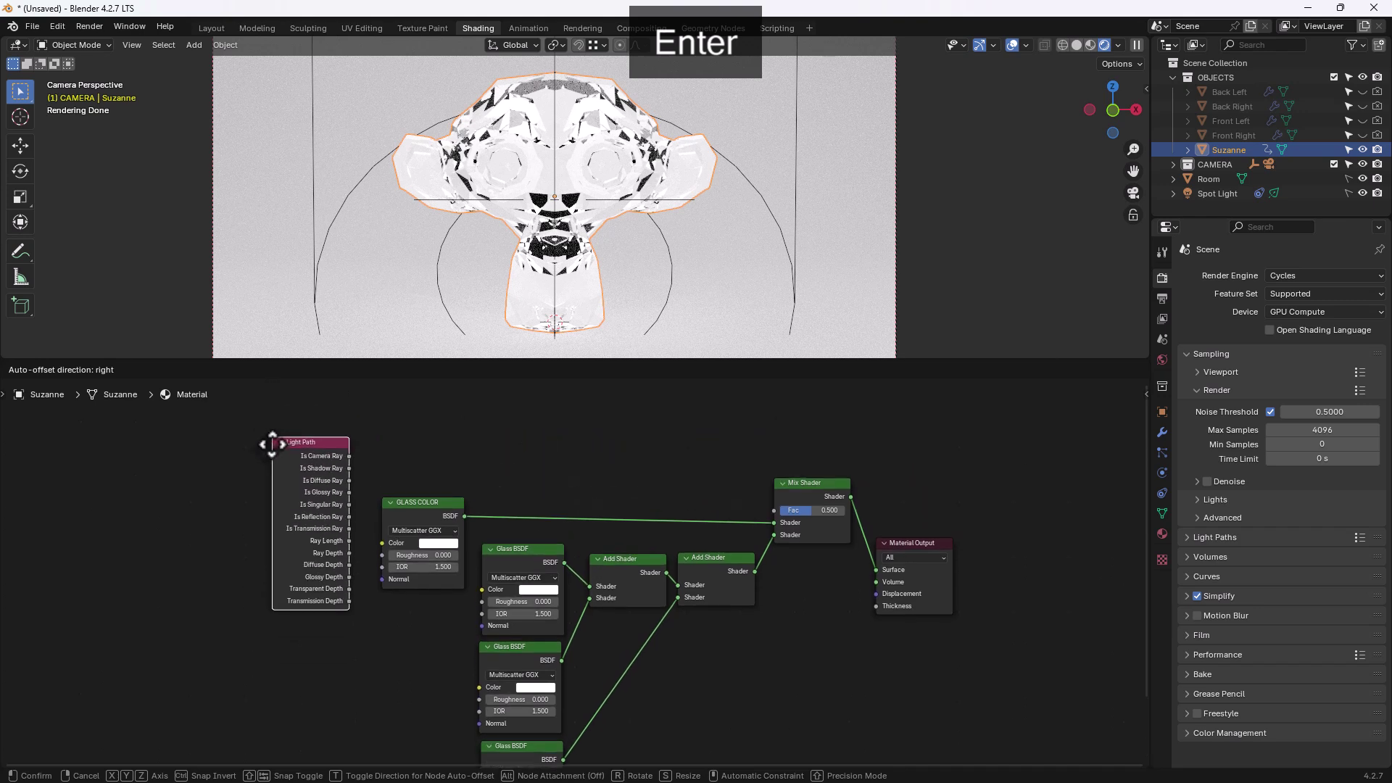
click(271, 445)
scroll(318, 472, up, 1)
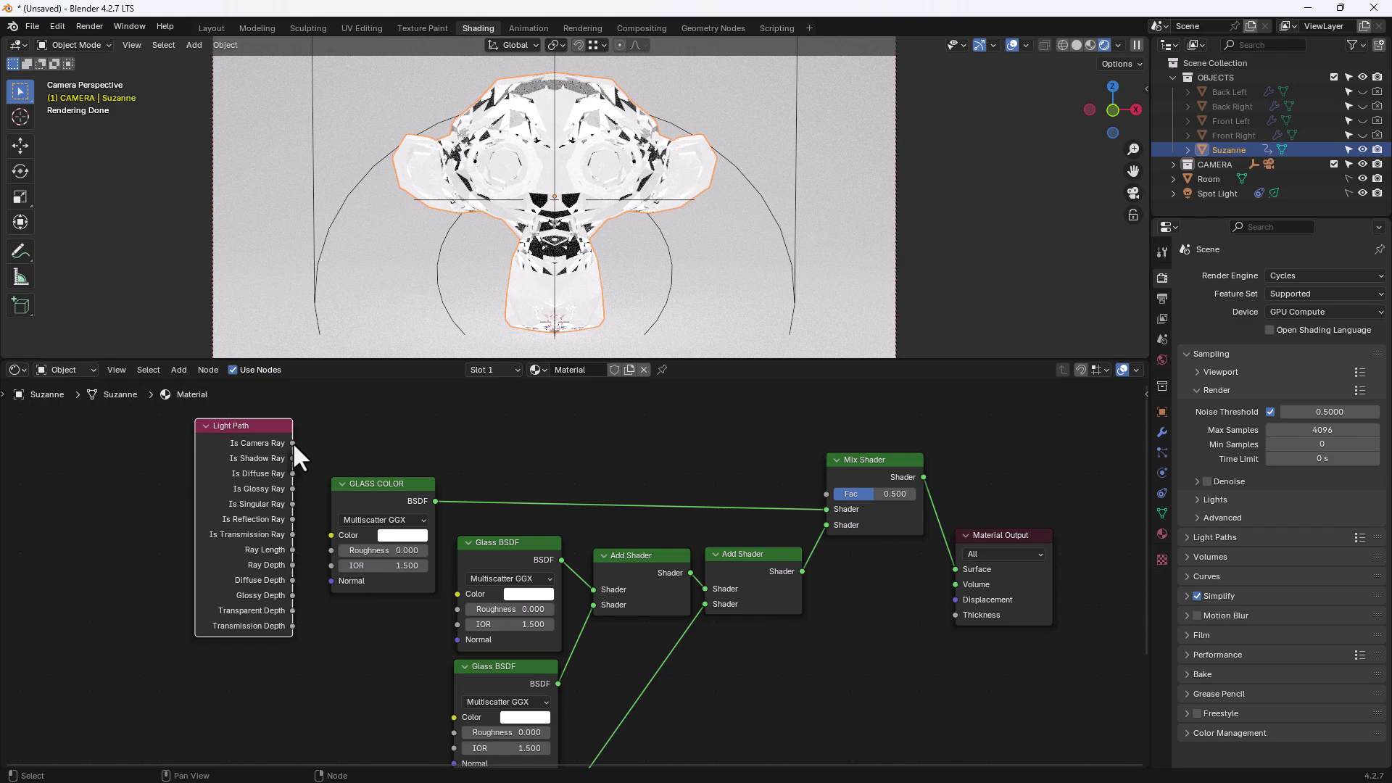
drag(293, 443, 829, 494)
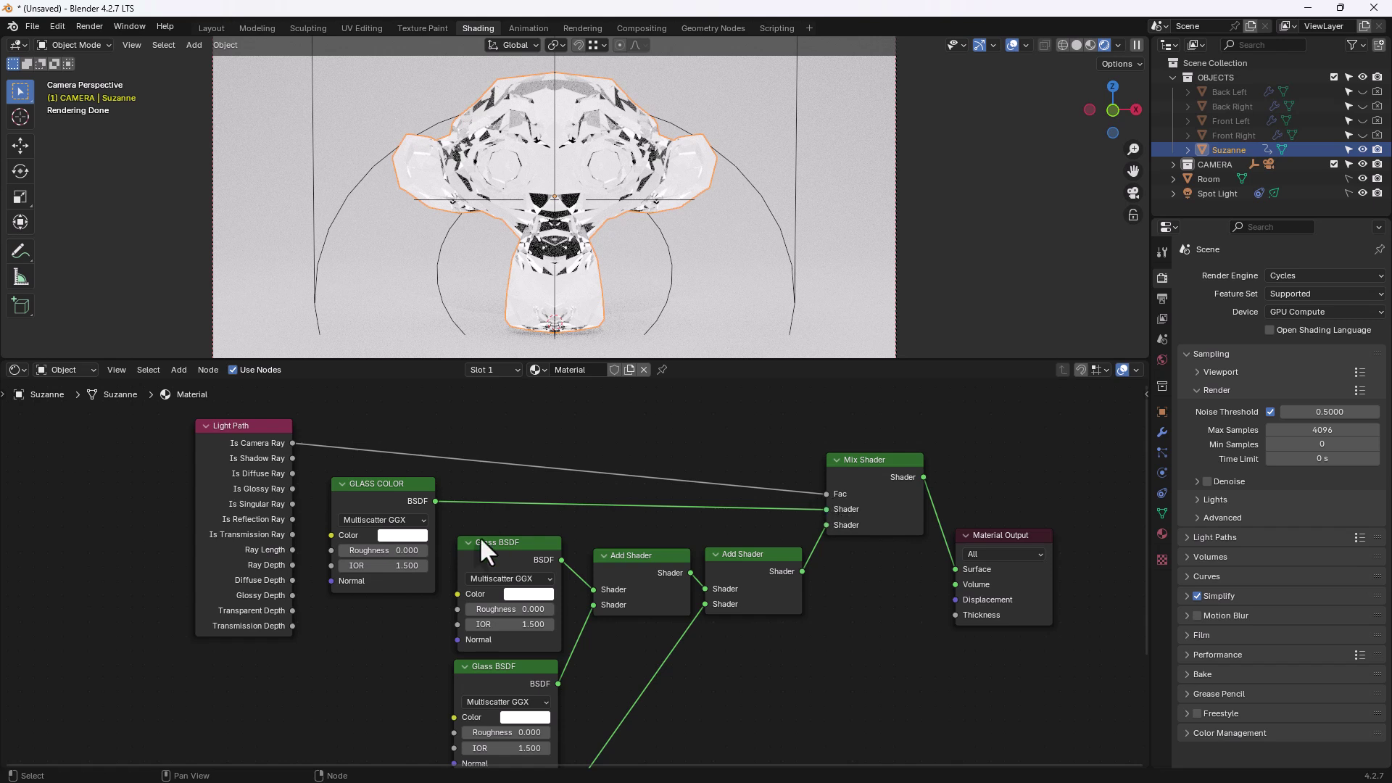
Step: Recentre the node graph and drag the area border up to enlarge the node editor
middle_drag(417, 635, 441, 549)
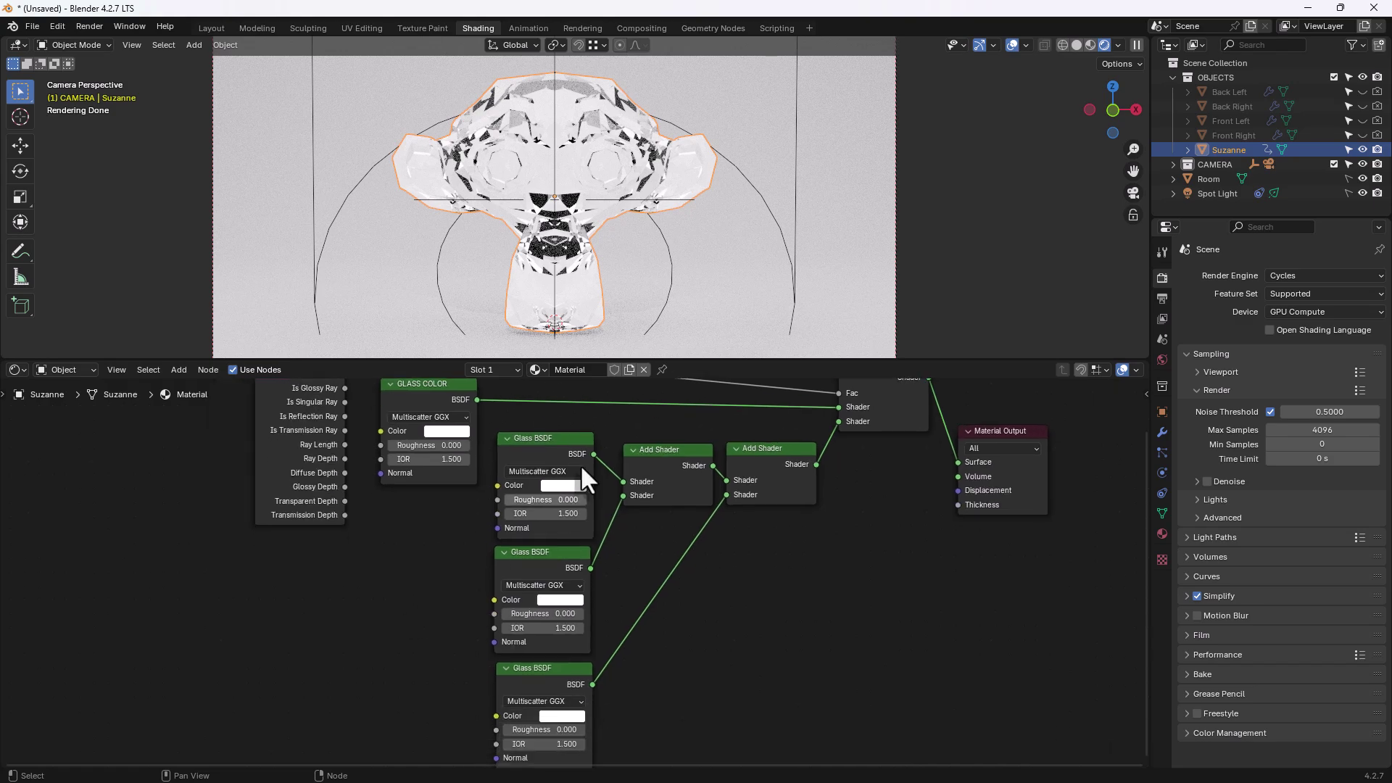
drag(669, 359, 670, 306)
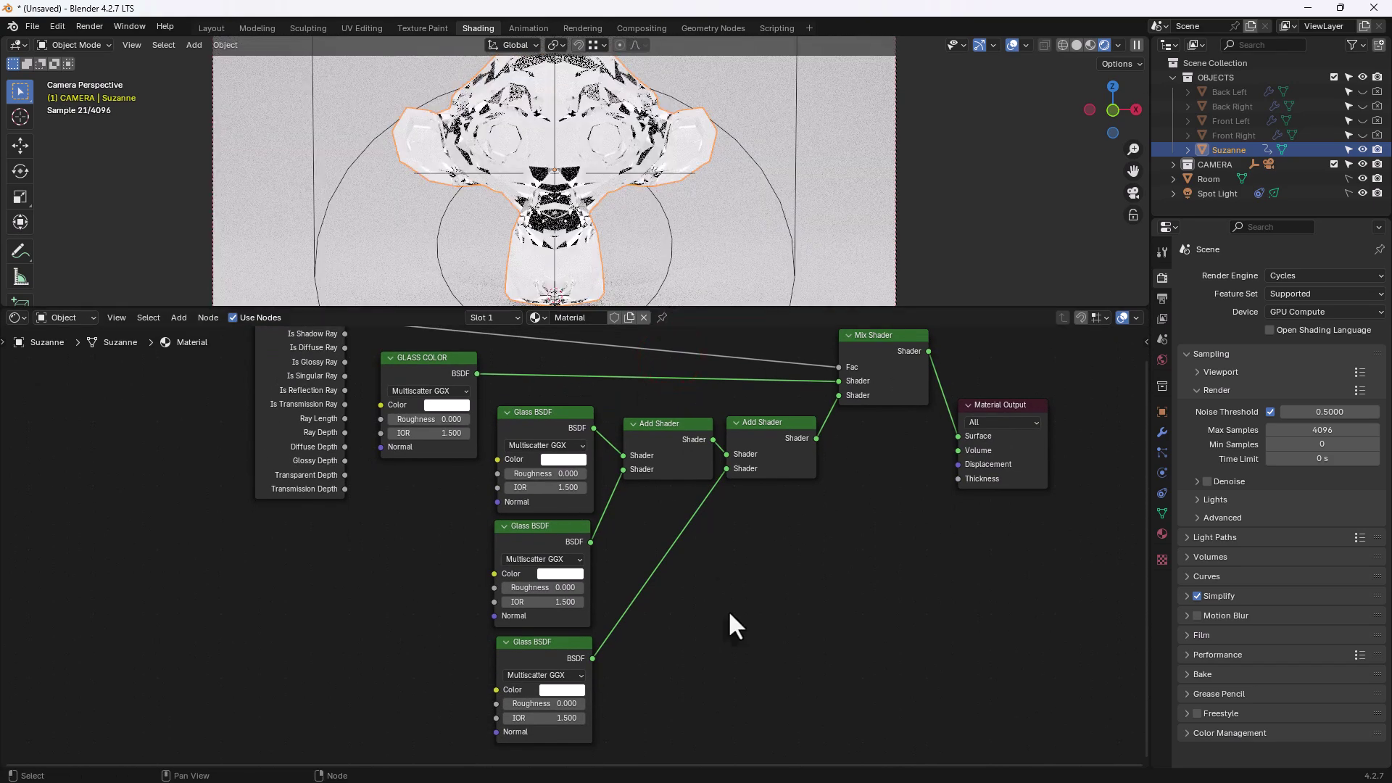
middle_drag(729, 612, 728, 605)
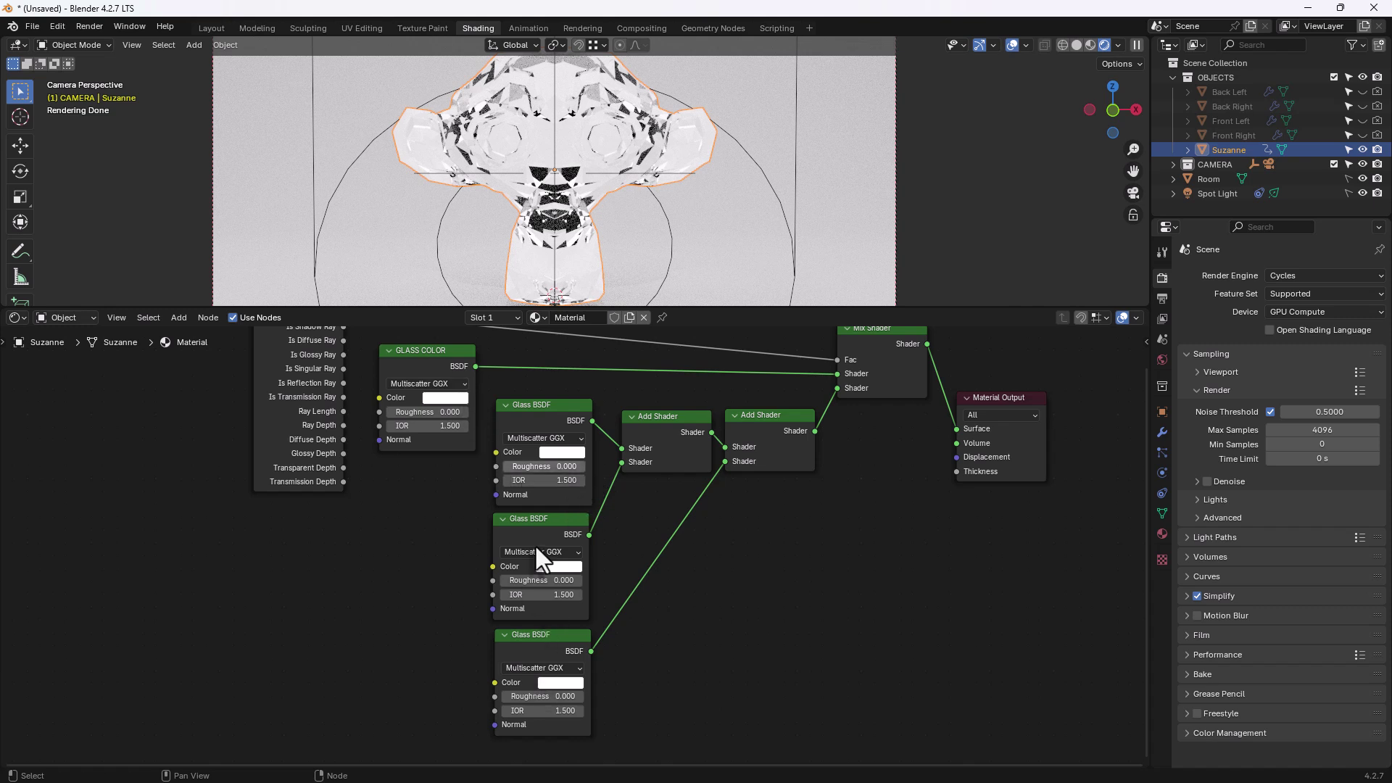
Step: Add a Value node at the lower left and label it 'IOR'
key(shift+a)
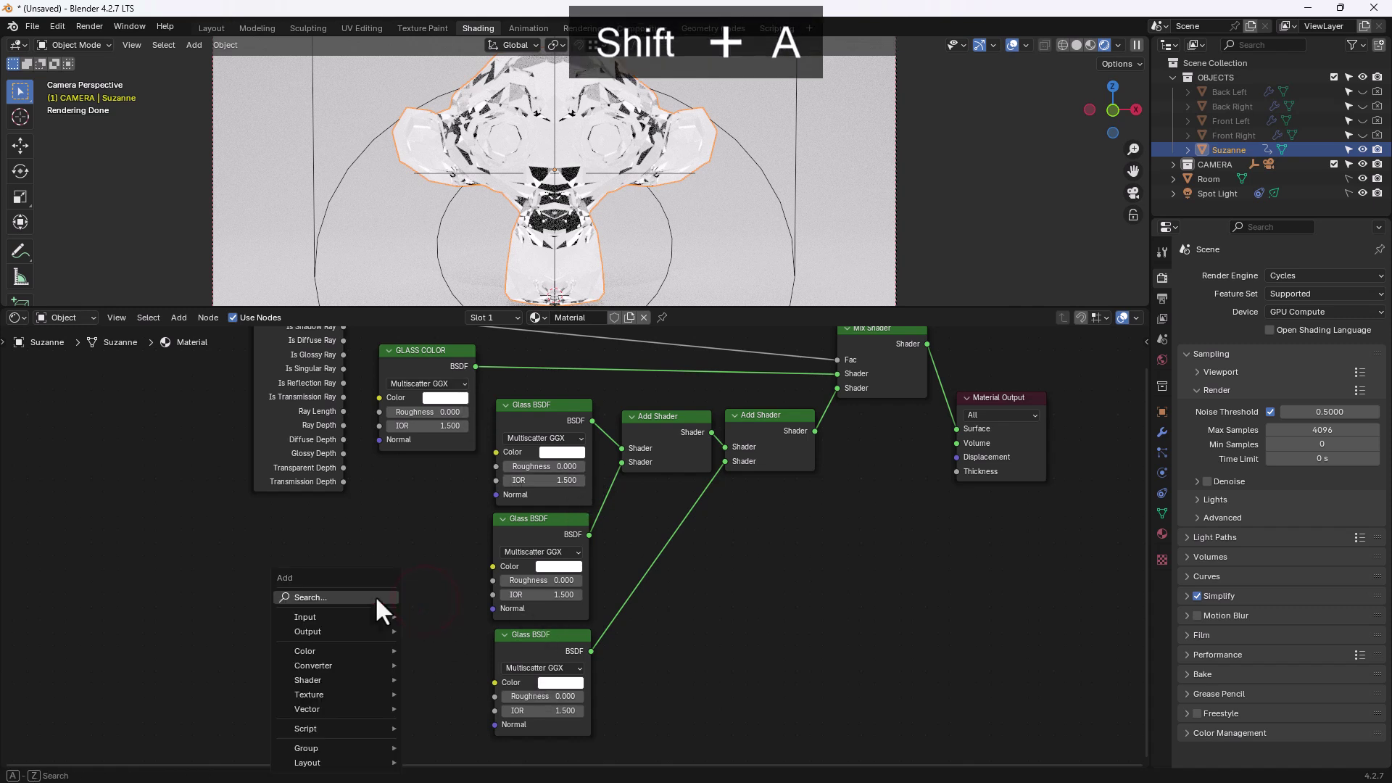
click(376, 597)
text(value)
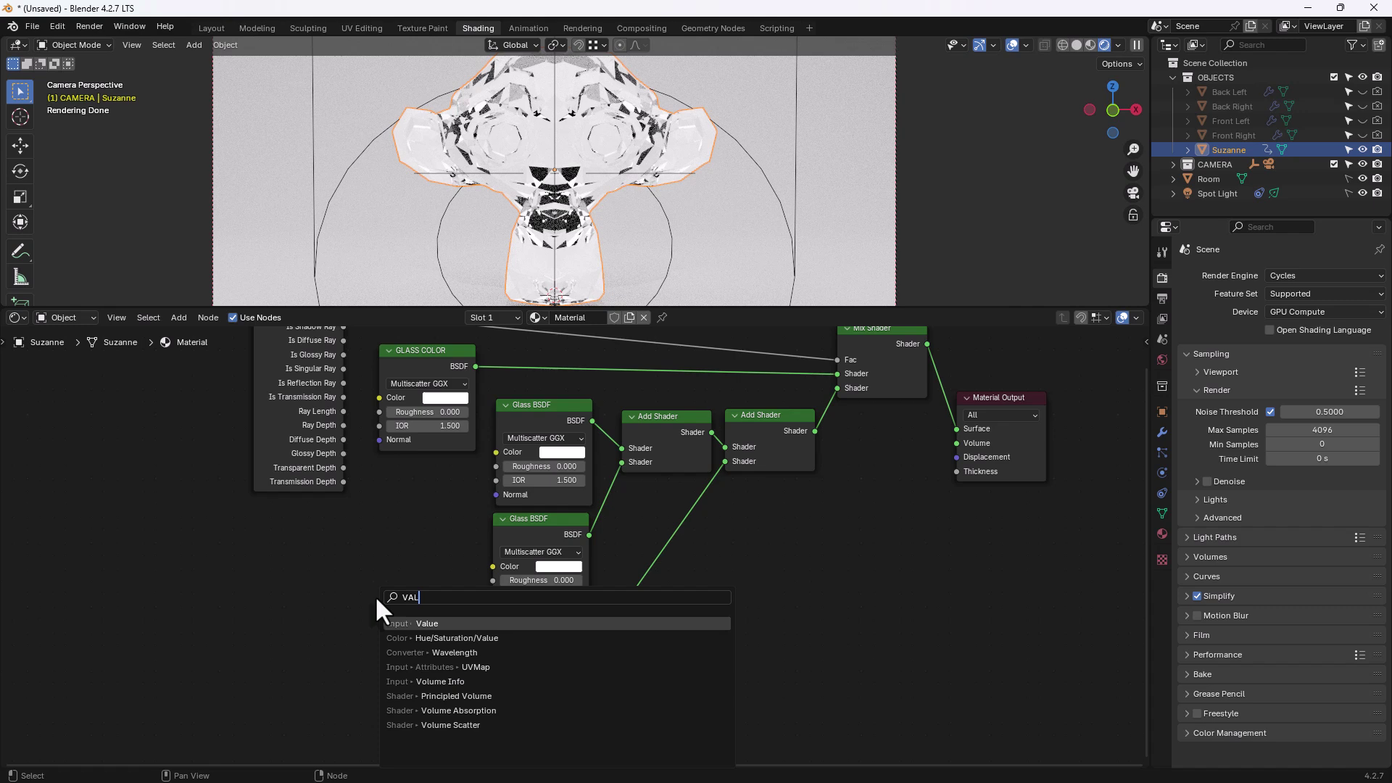
key(Return)
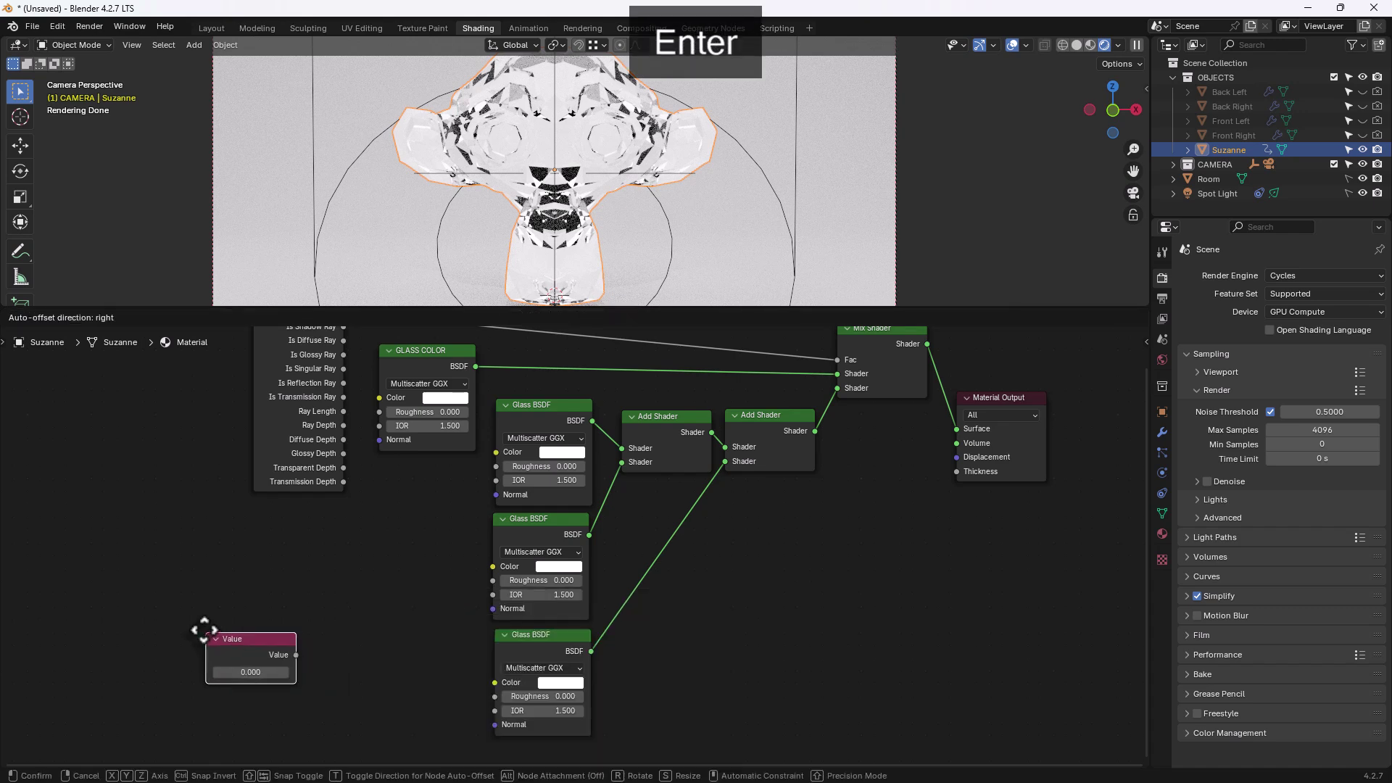
click(249, 615)
key(n)
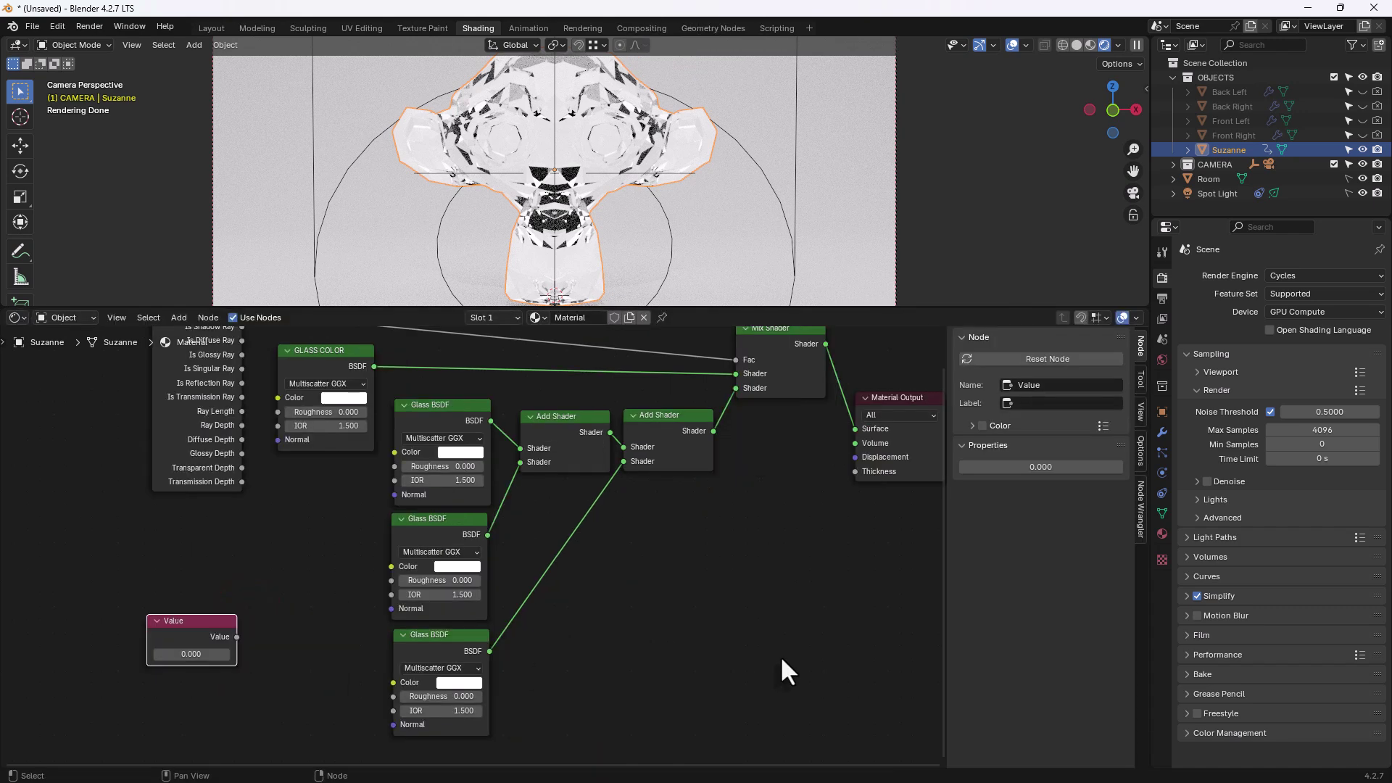
click(1021, 404)
text(INDEX O)
key(BackSpace)
text(O)
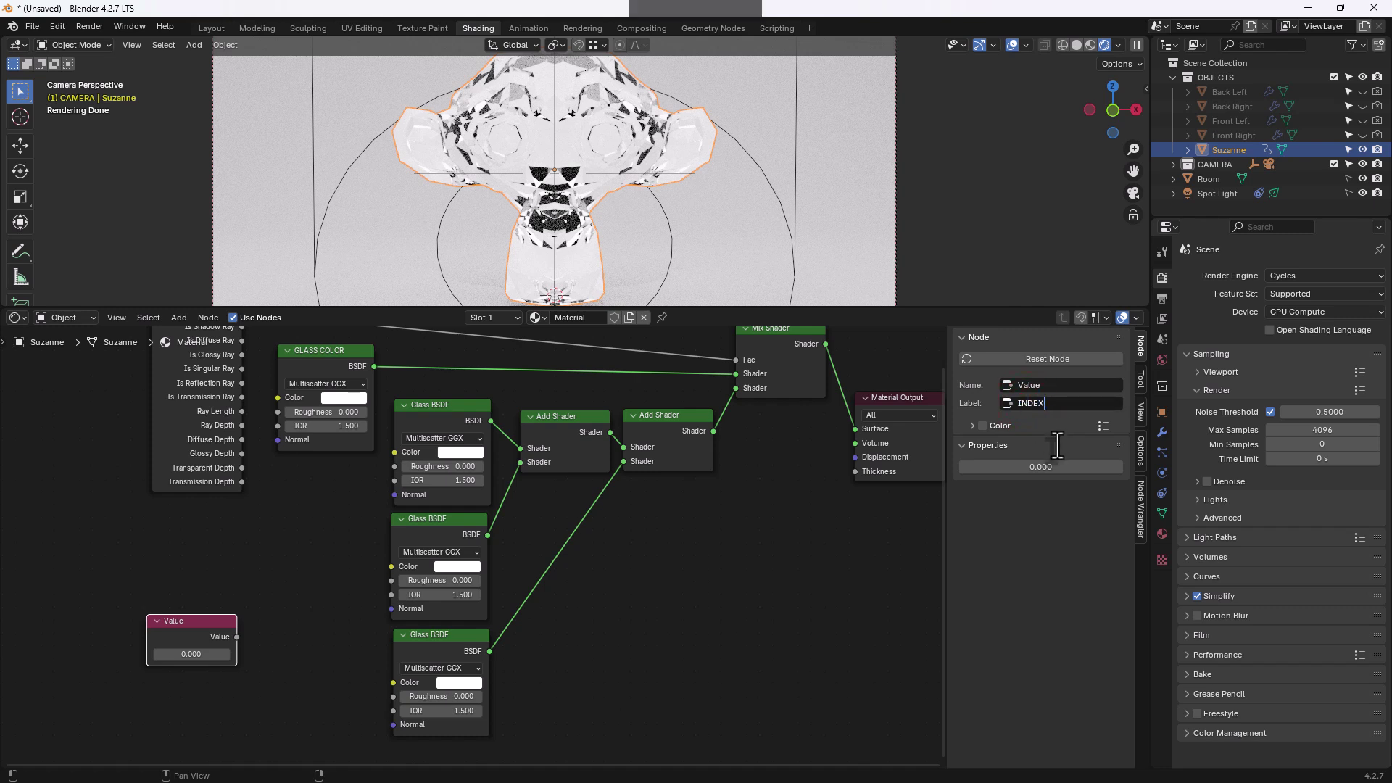
text(F REF)
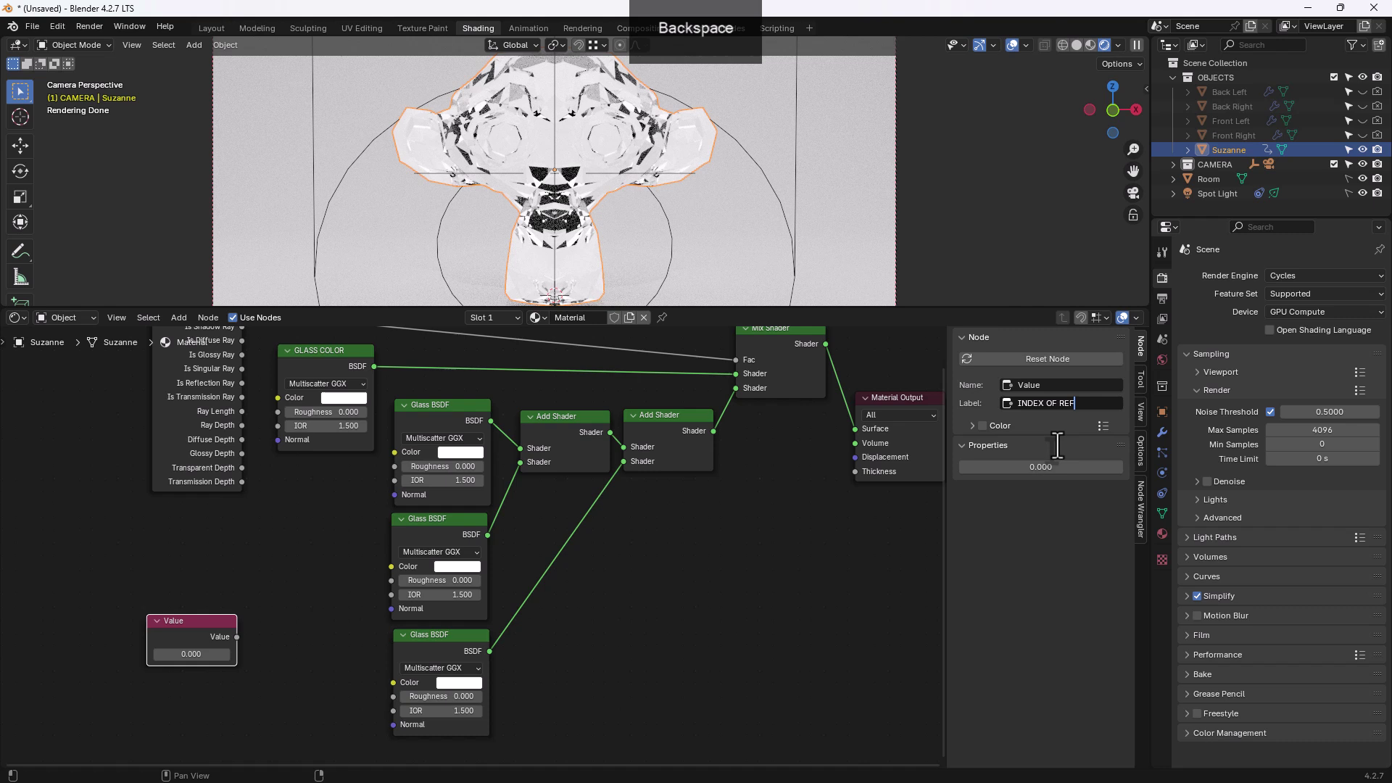
text(RACTION)
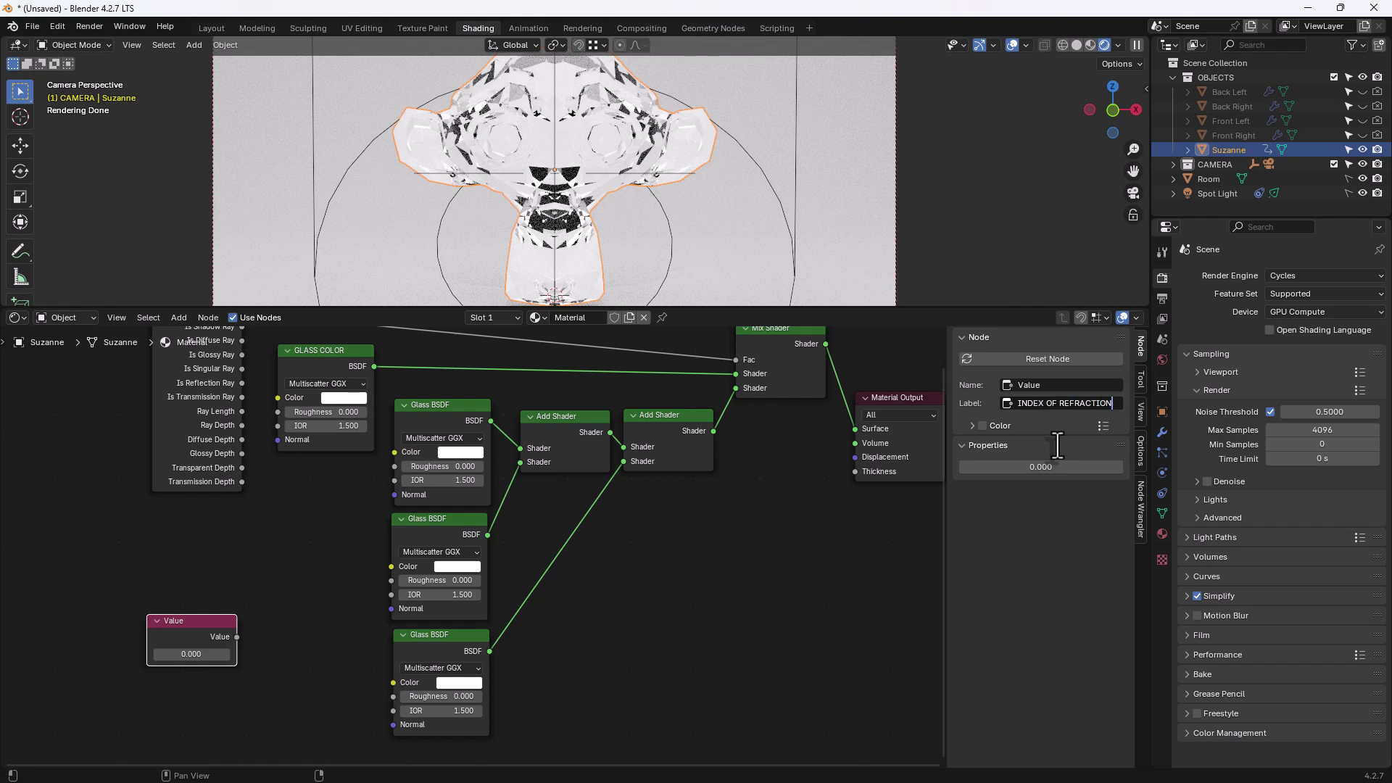
key(Return)
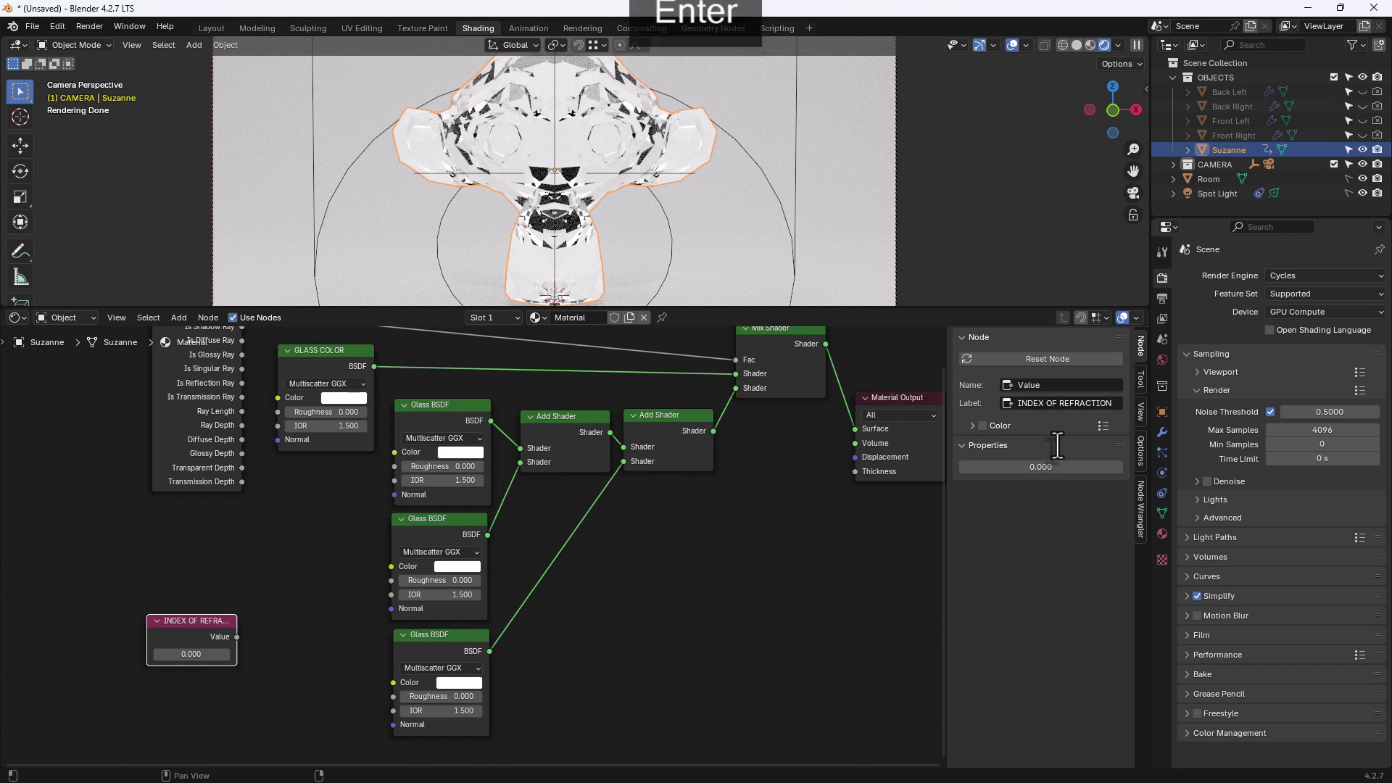
click(1068, 401)
text(IOR)
key(Return)
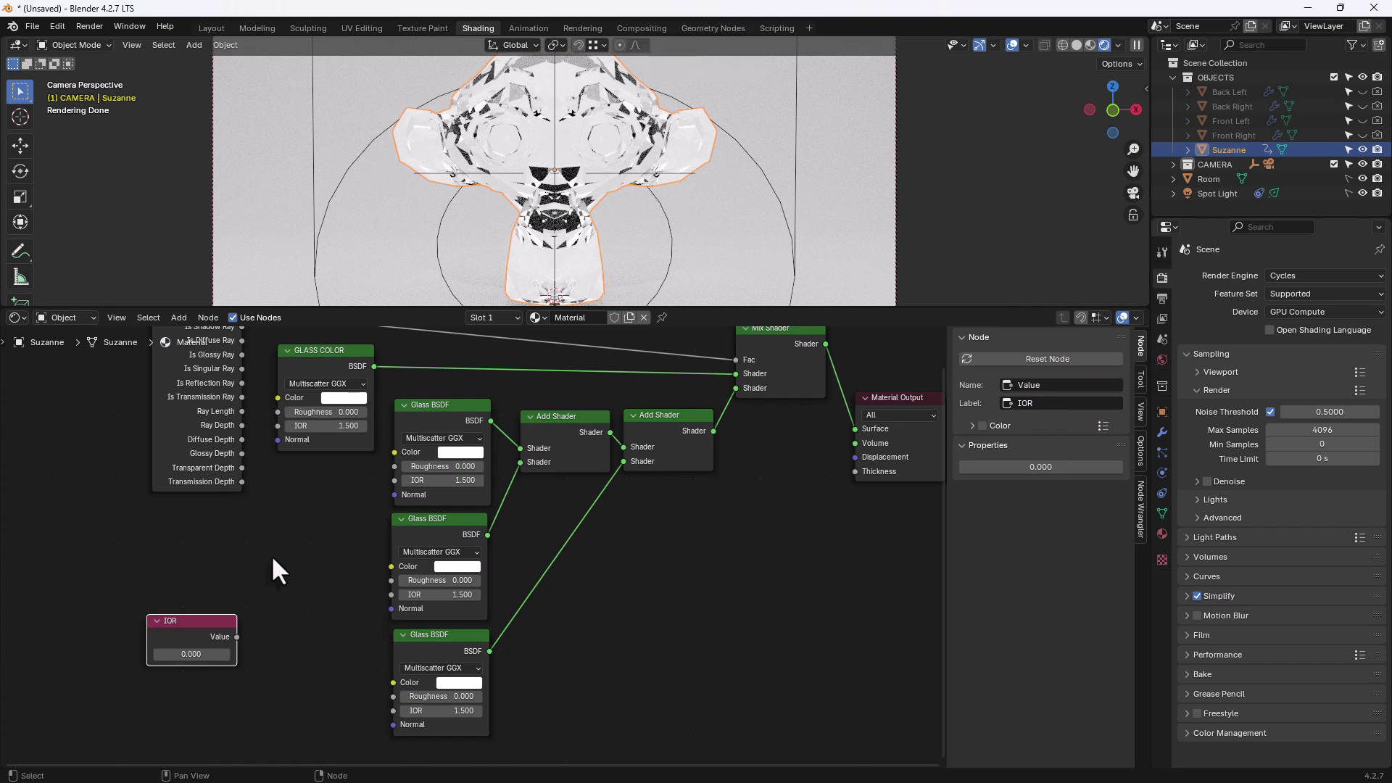
Step: Add a second Value node beside IOR and label it 'DISPERSION'
key(shift+a)
text(value)
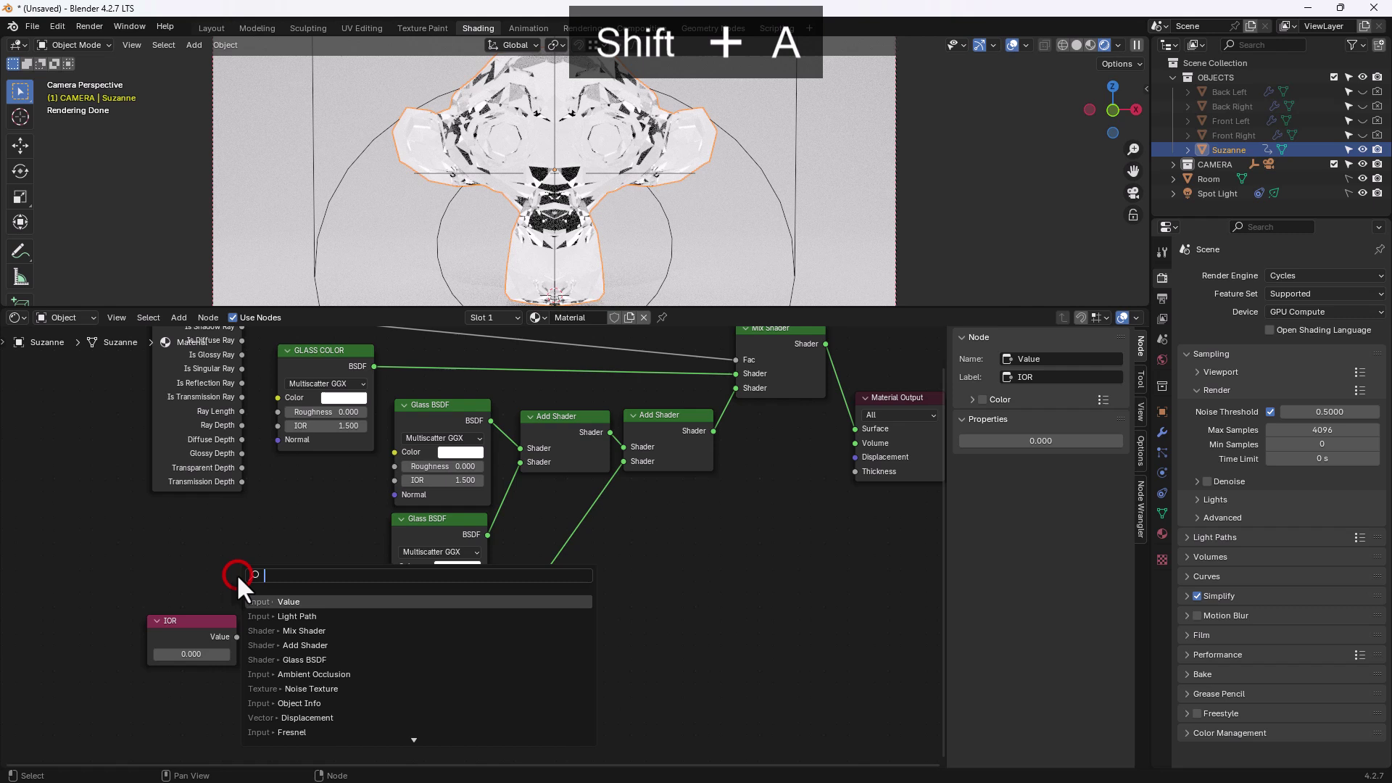
key(Return)
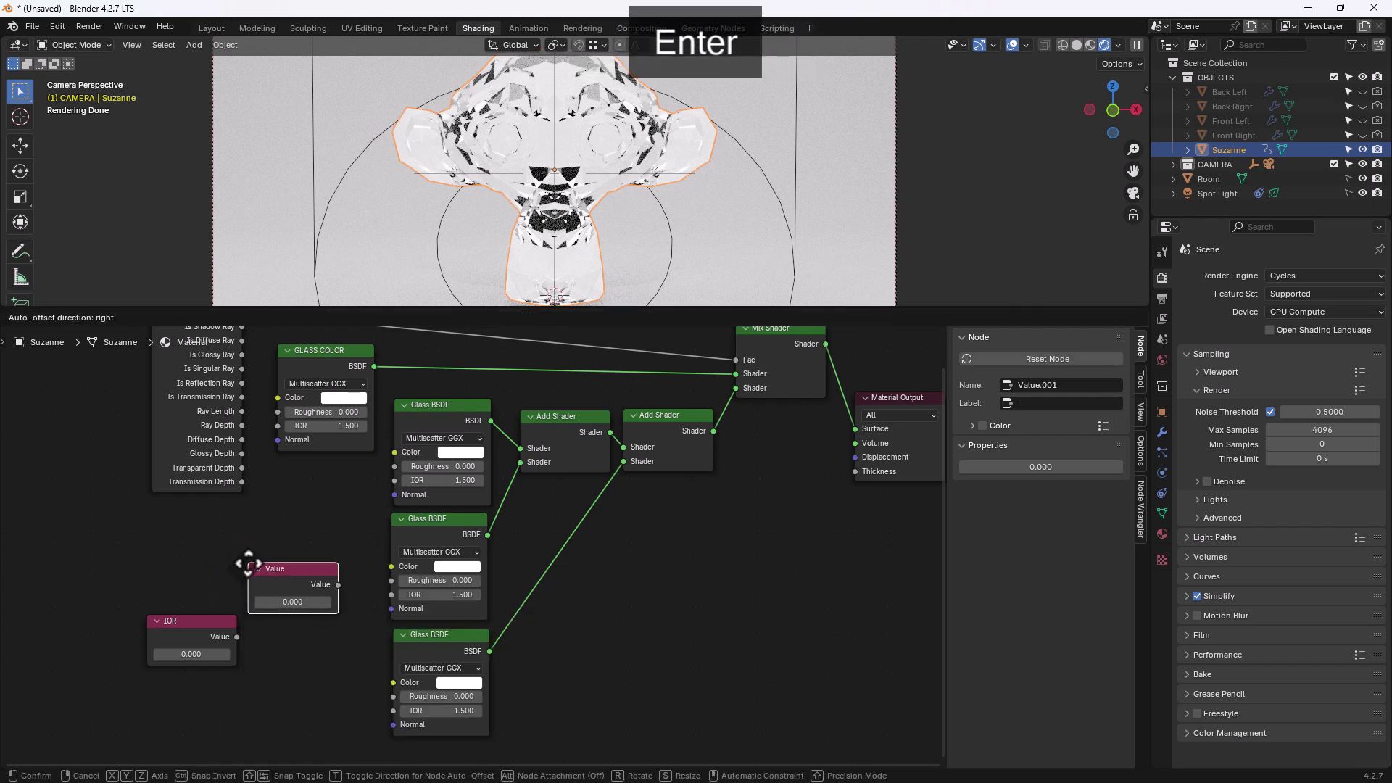
click(147, 553)
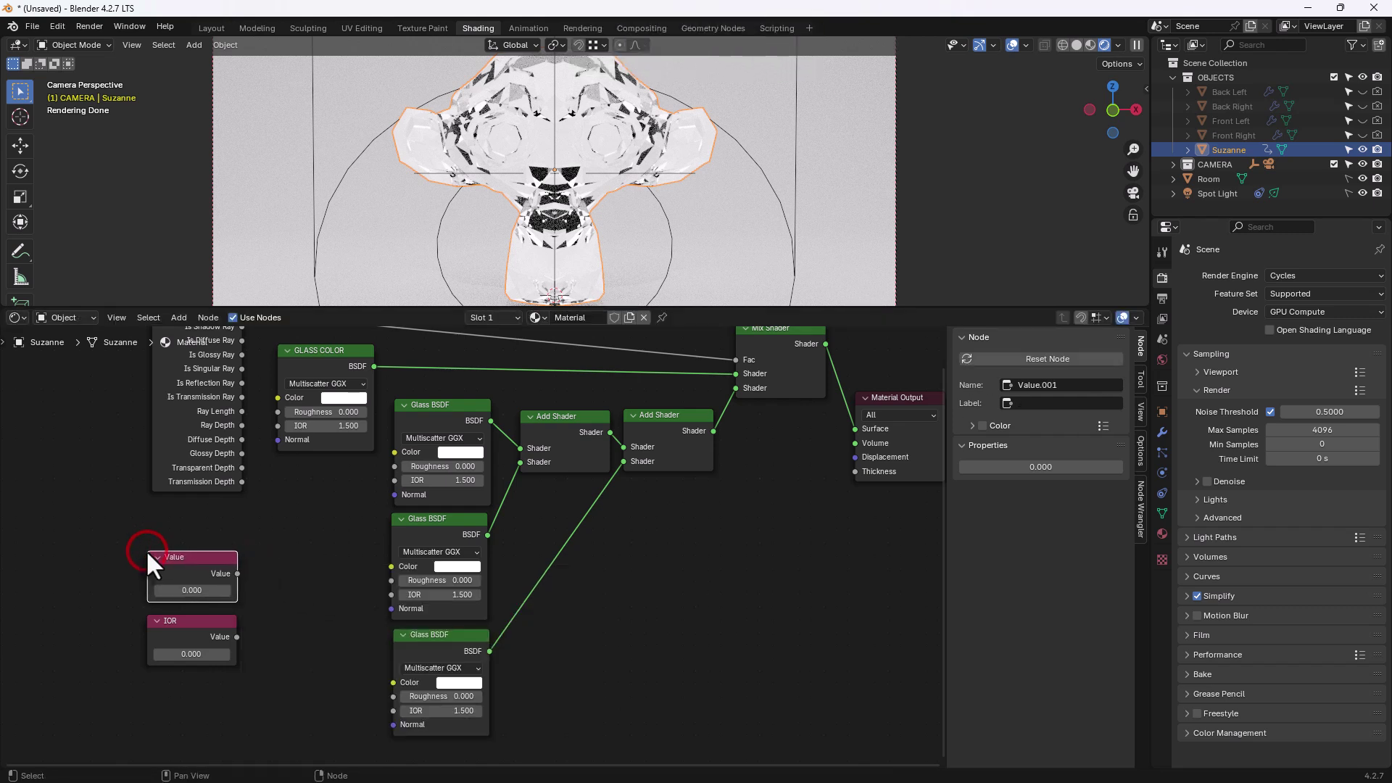
click(1014, 403)
text(DISPERIS)
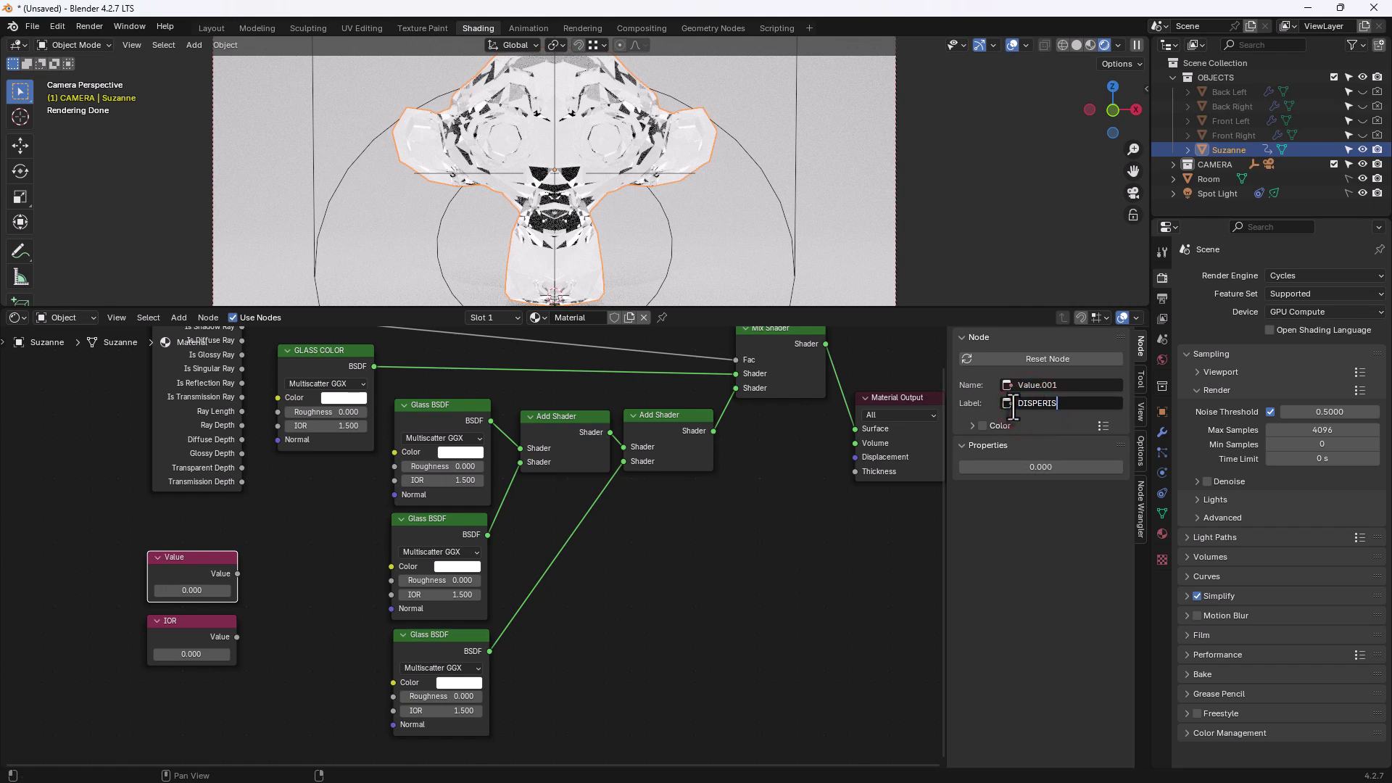
key(BackSpace)
key(BackSpace)
text(SION)
key(Return)
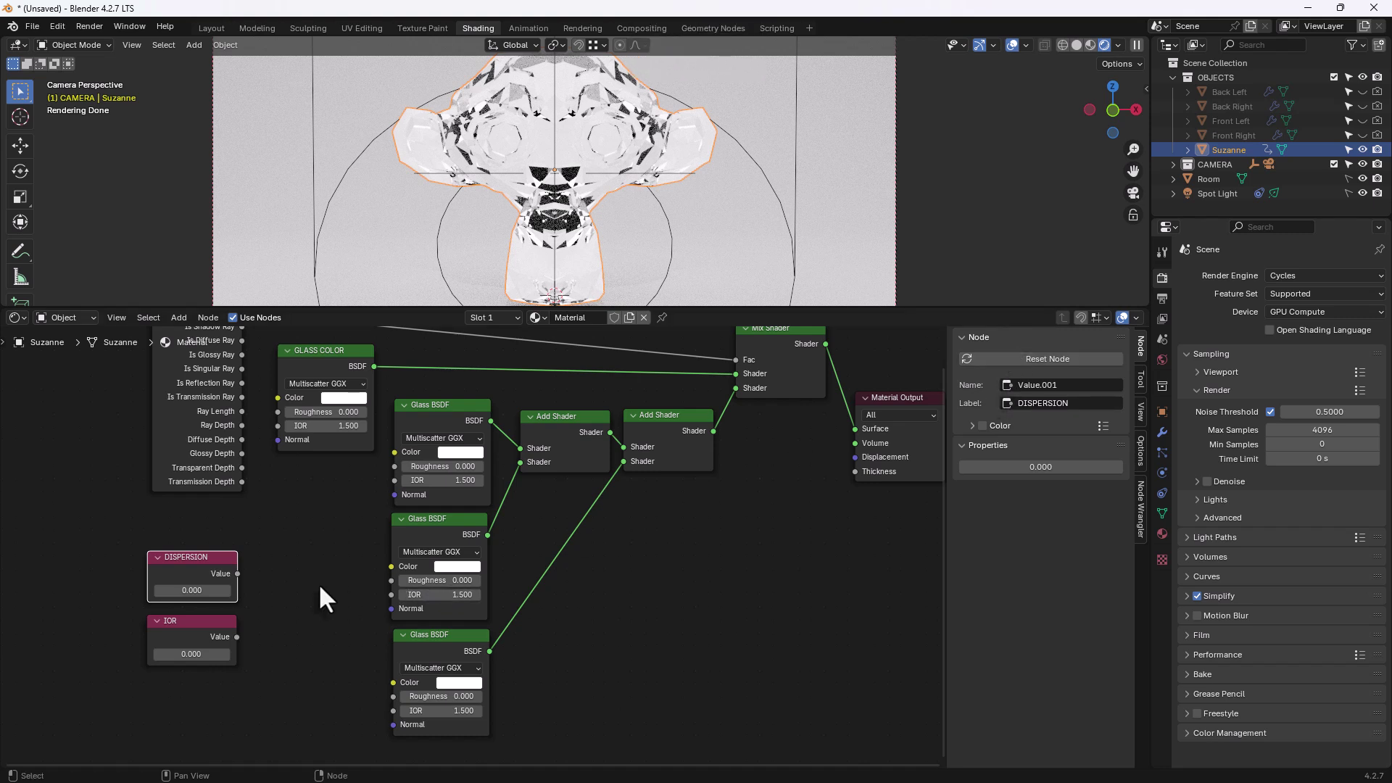
middle_drag(319, 583, 351, 602)
Step: Add a Math (Add) node beside DISPERSION and a duplicate below it
key(shift+a)
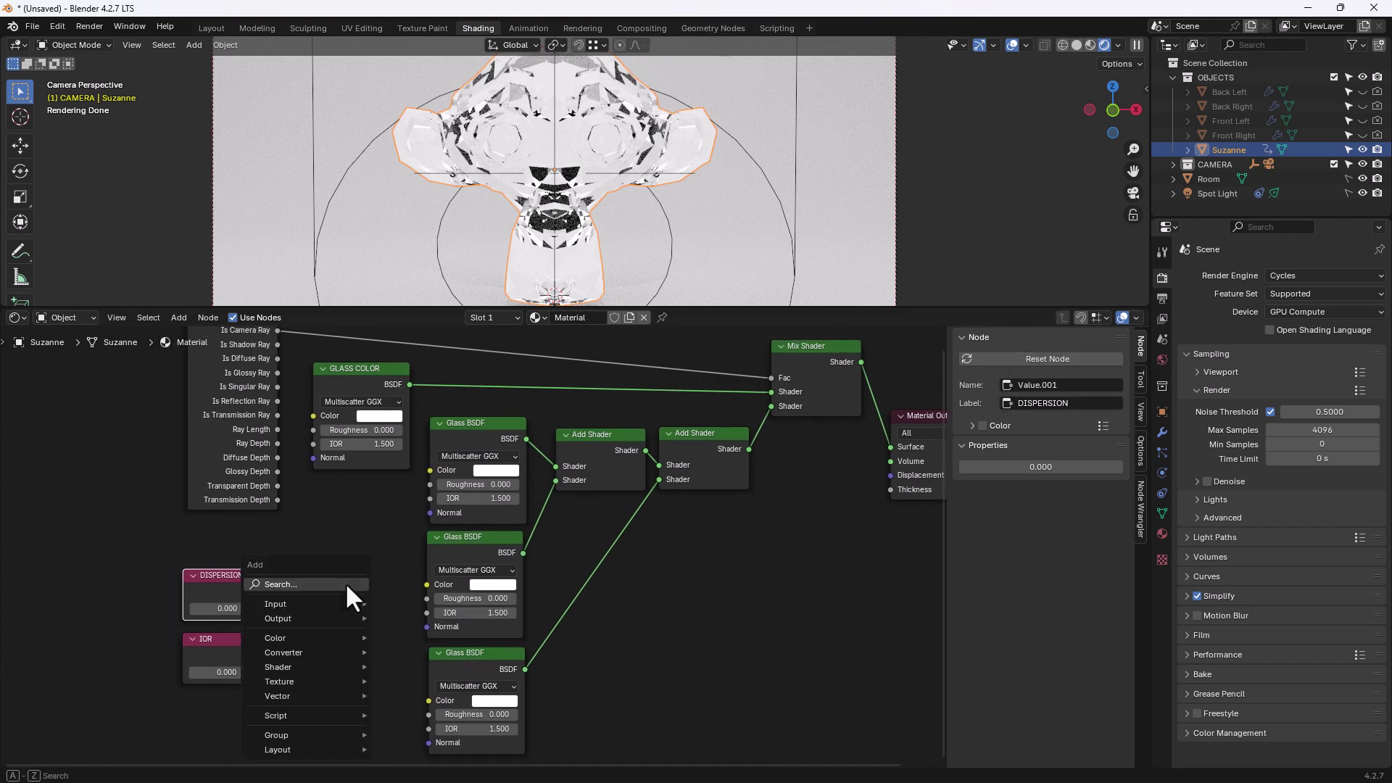
click(345, 584)
text(MATH)
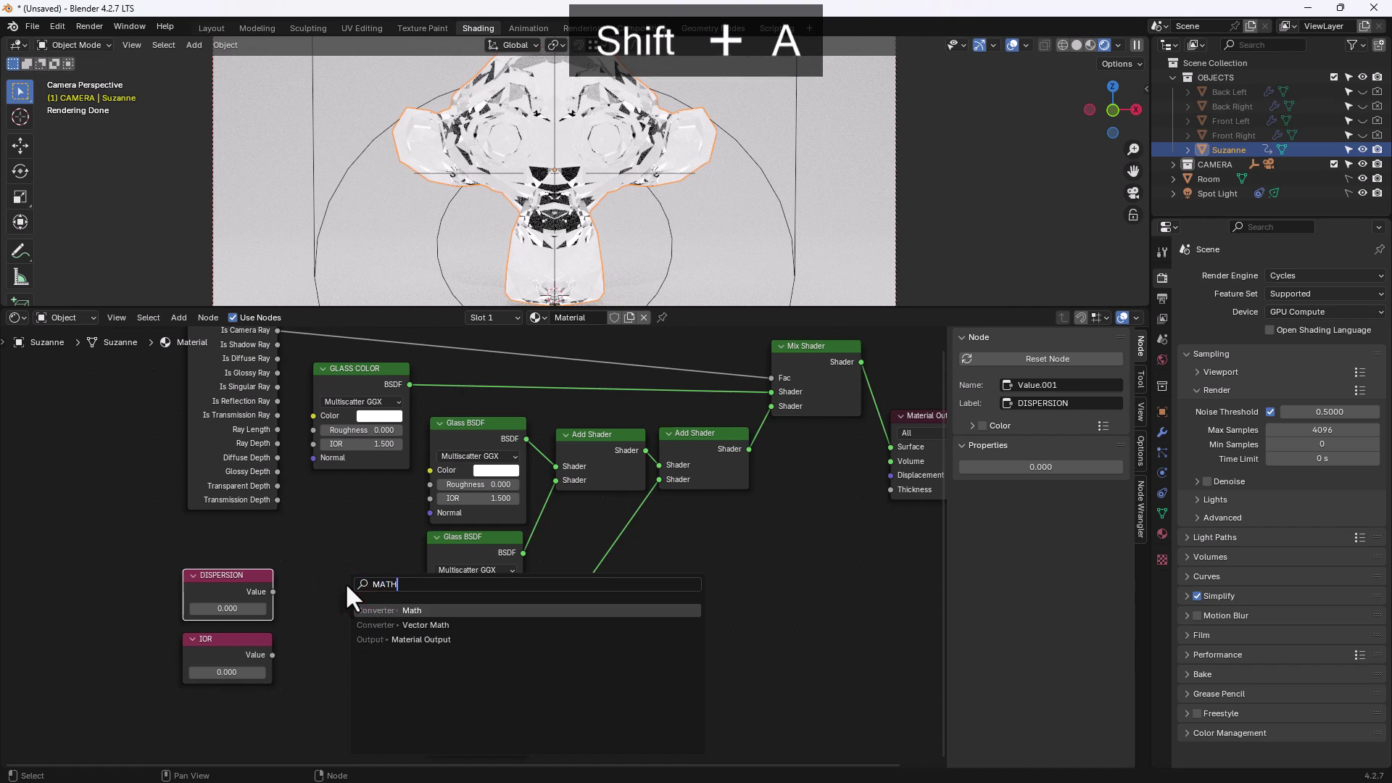
key(Return)
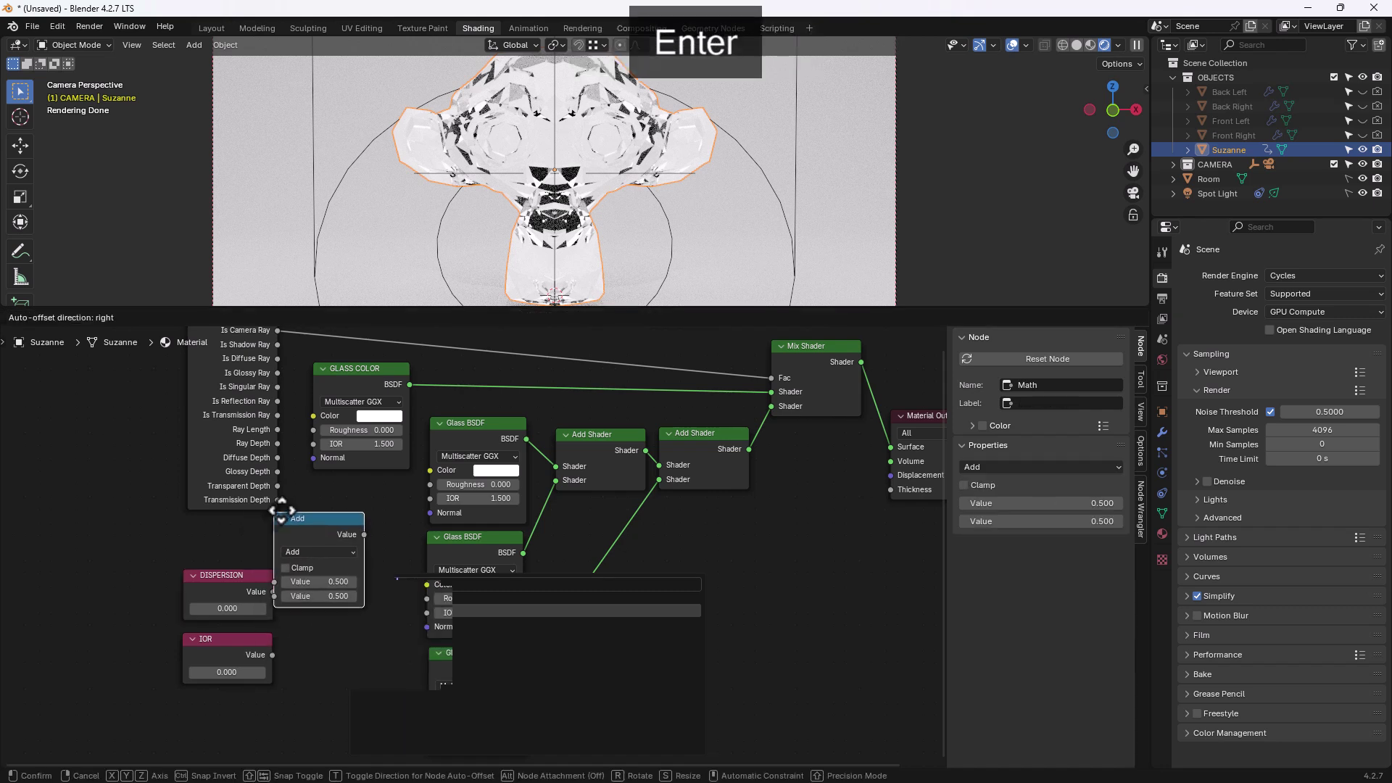
click(310, 505)
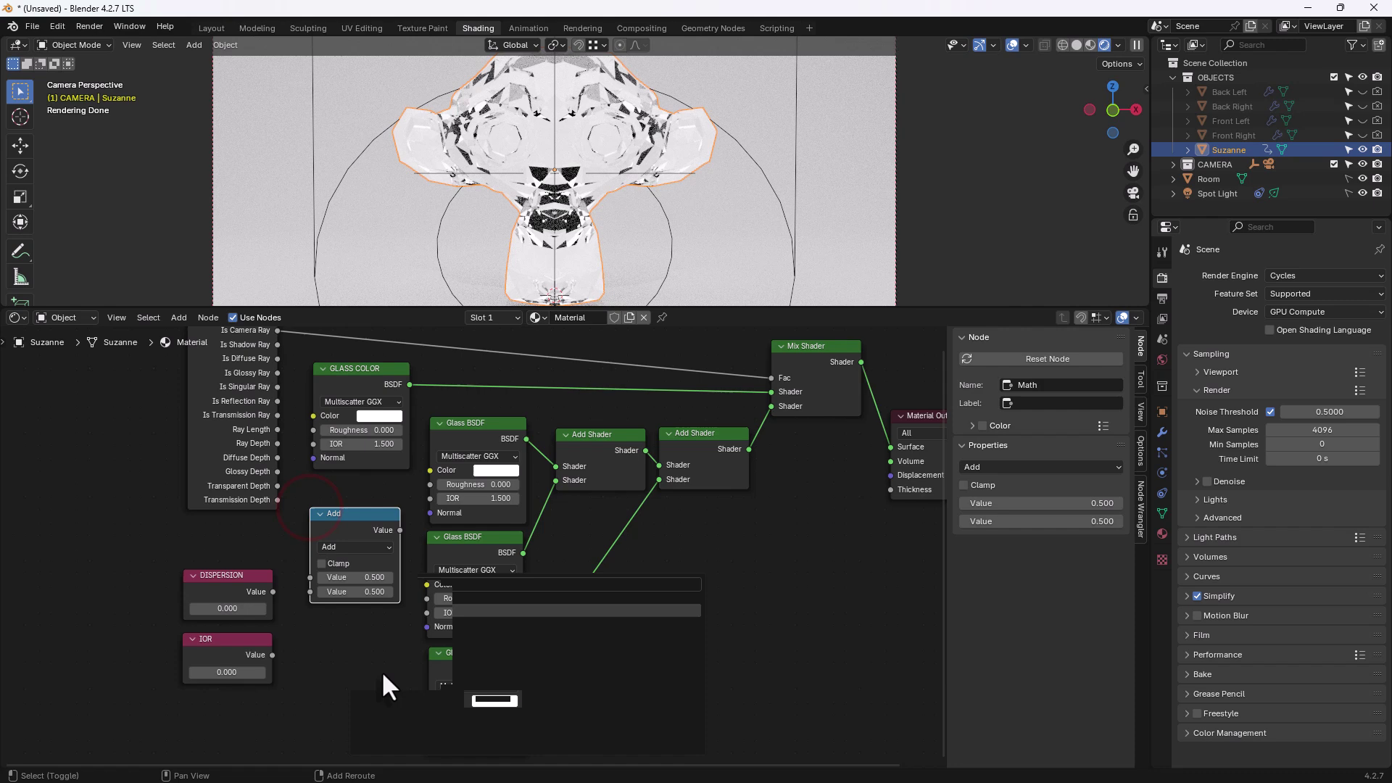
key(shift+d)
shift+scroll(383, 683, down, 4)
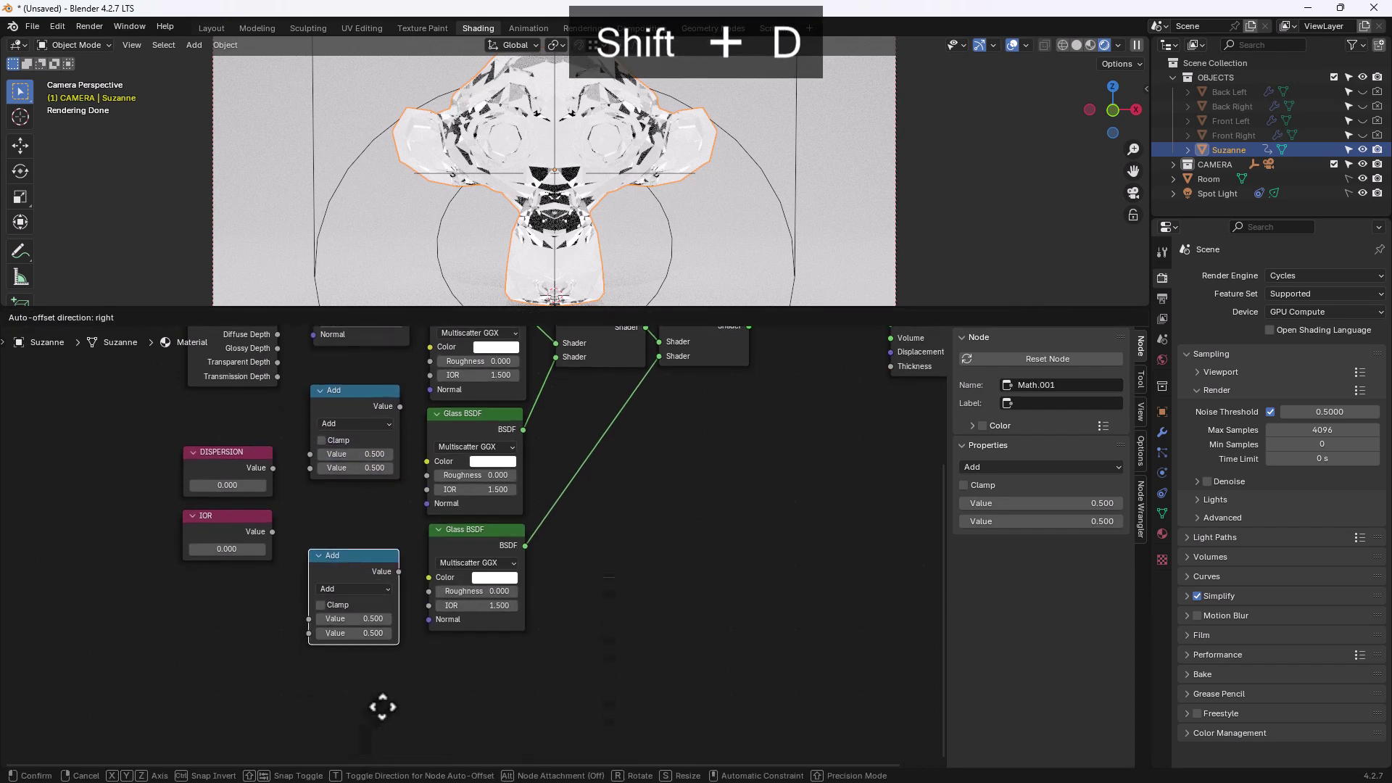
click(376, 671)
scroll(377, 668, up, 1)
middle_drag(377, 668, 388, 703)
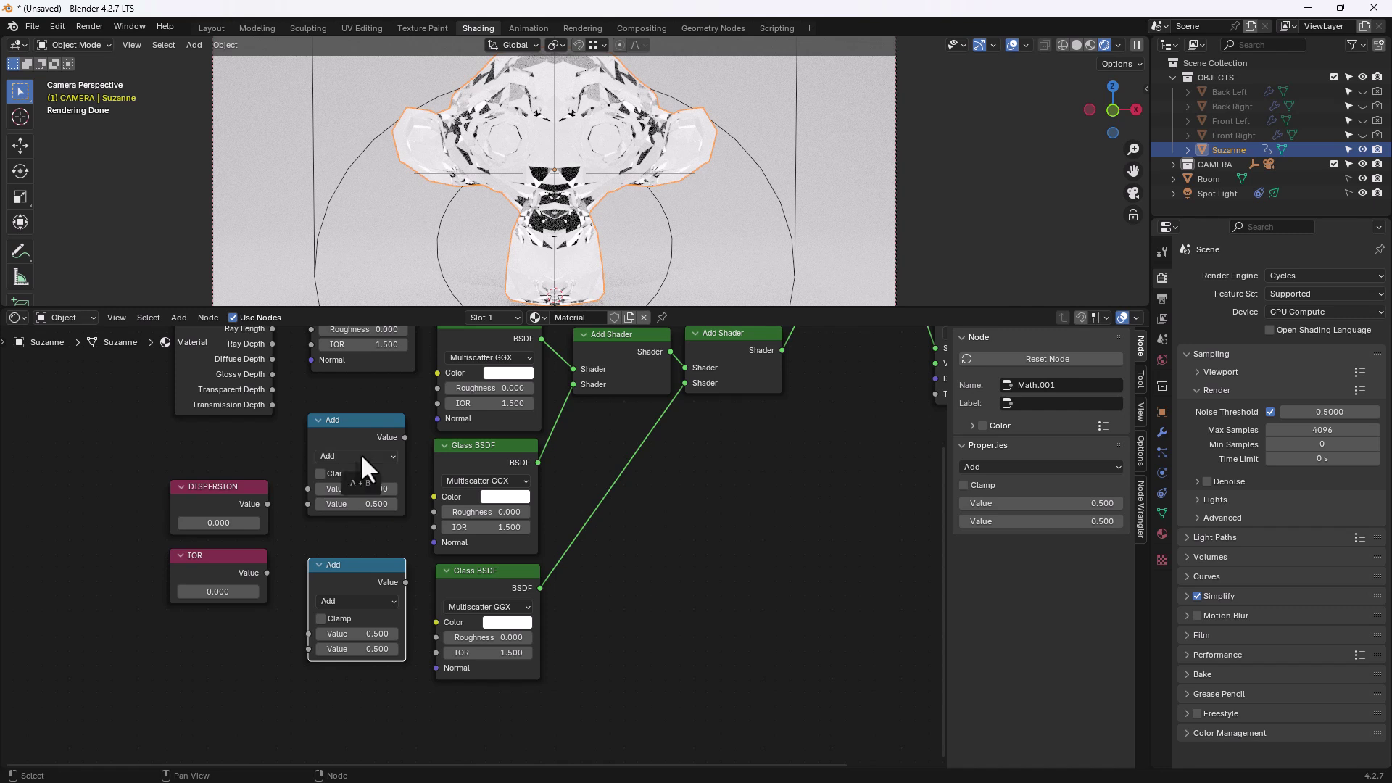
shift+scroll(304, 488, up, 1)
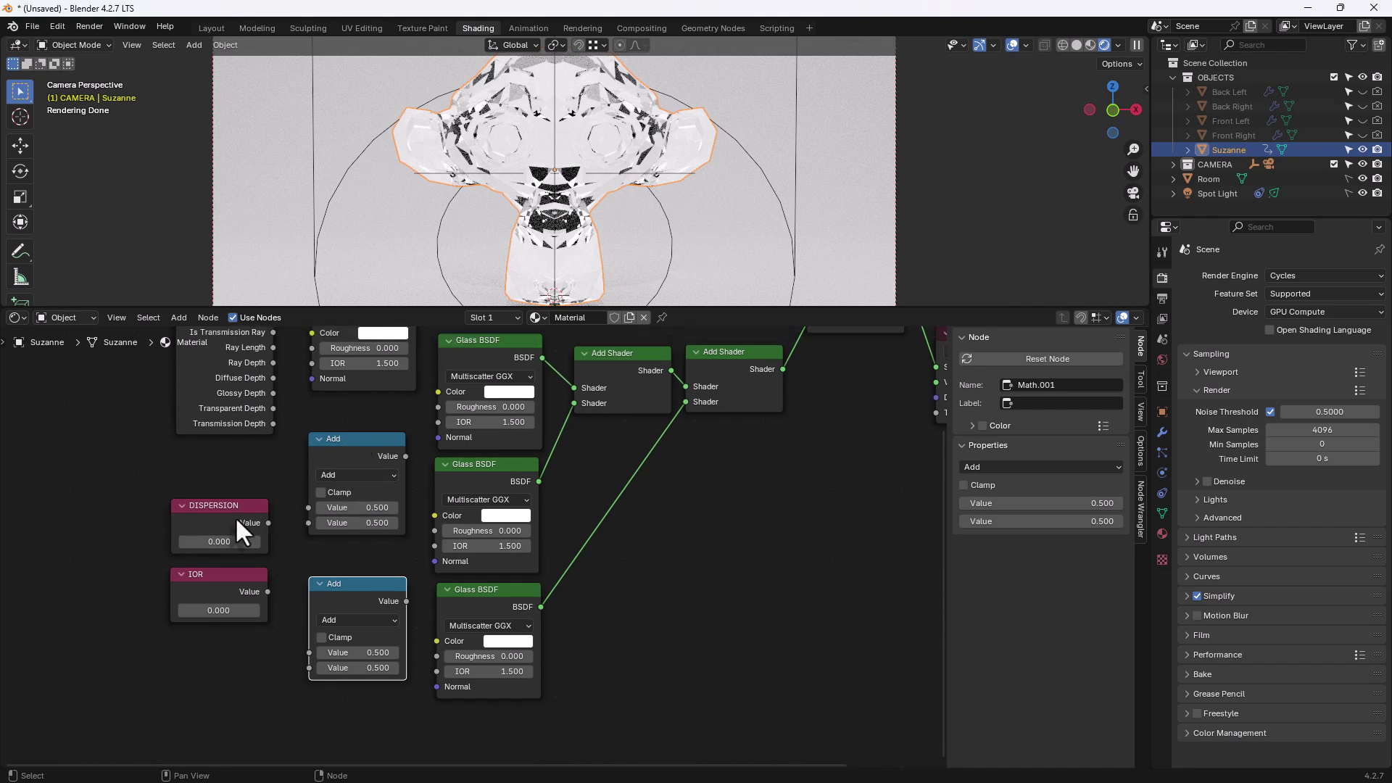
Step: Set DISPERSION to 0.044 and IOR to 2.000
click(229, 541)
text(.044)
key(Return)
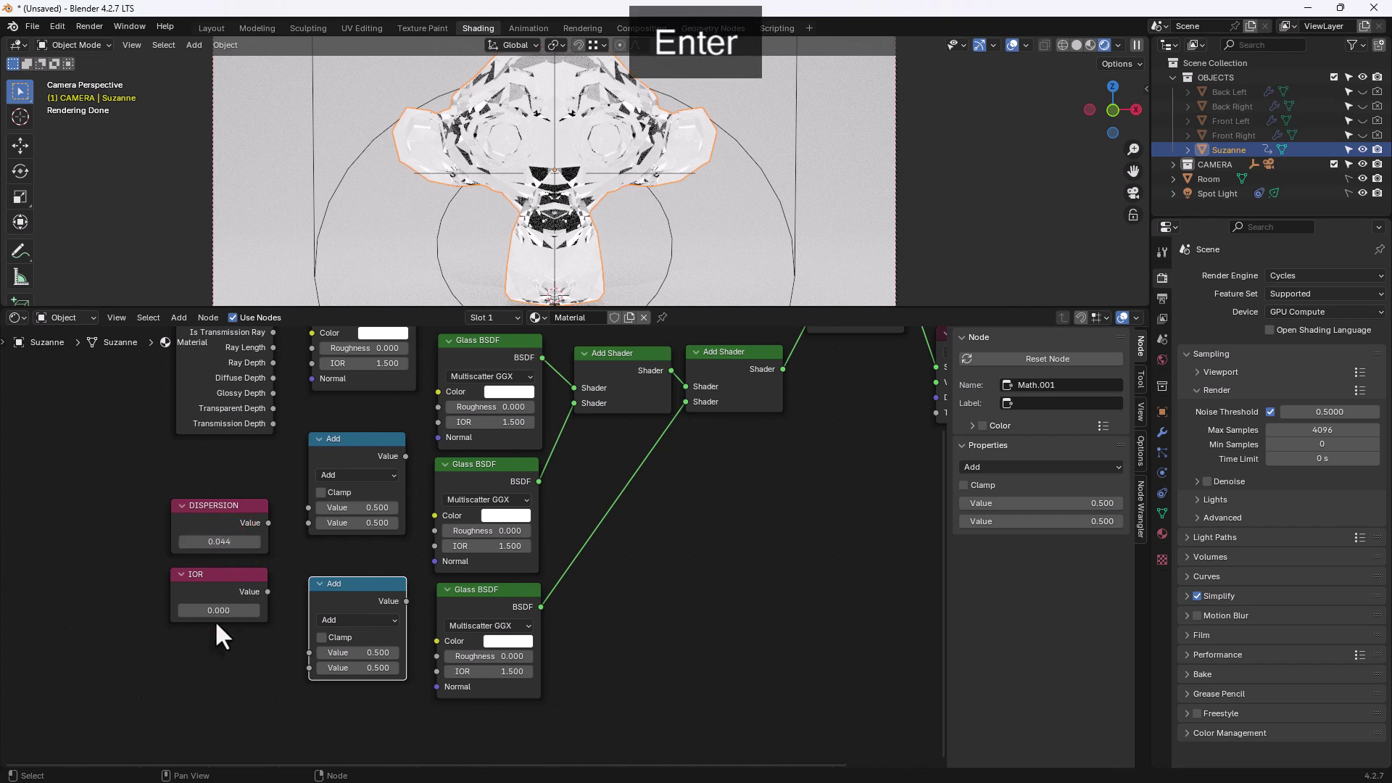
click(217, 611)
text(2)
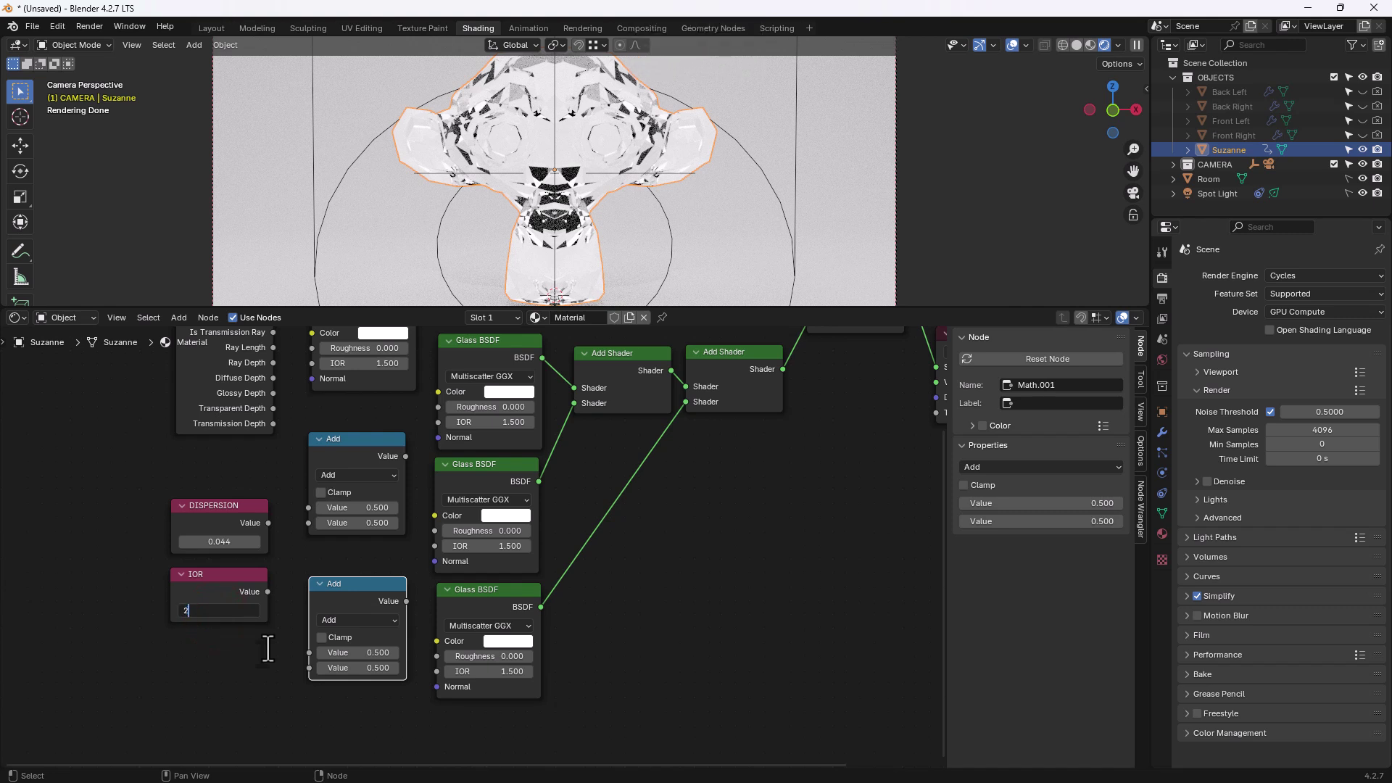
key(Return)
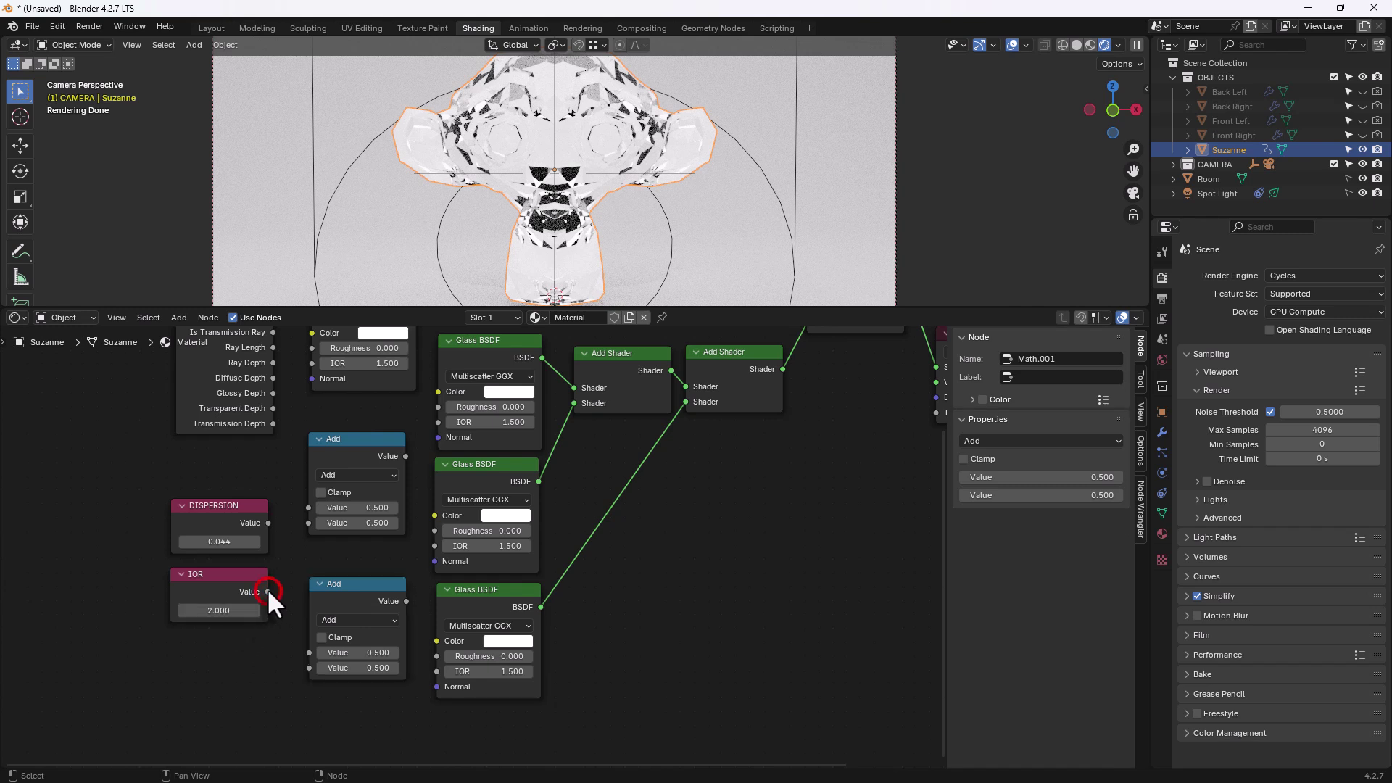
Step: Plug the IOR value into the GLASS COLOR shader's IOR input
drag(268, 591, 311, 363)
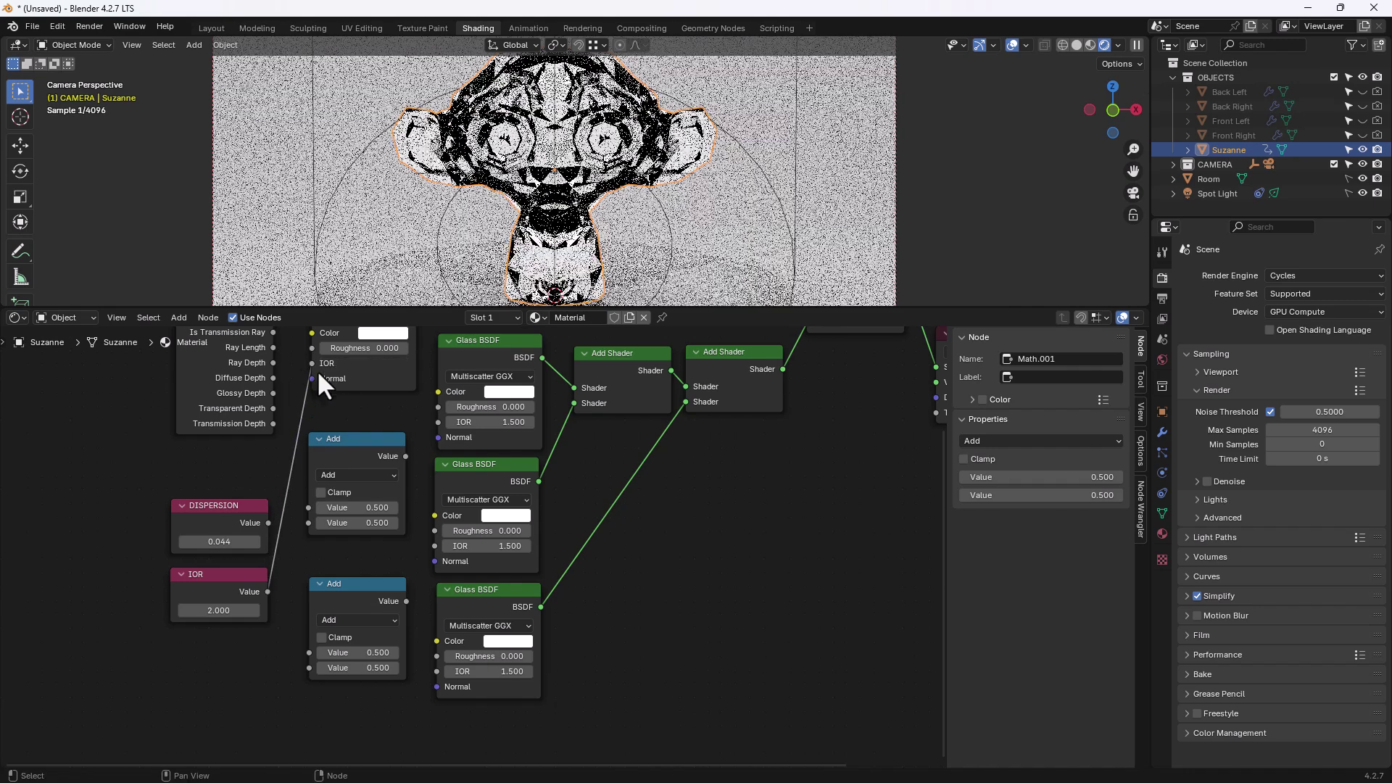
middle_drag(316, 370, 398, 464)
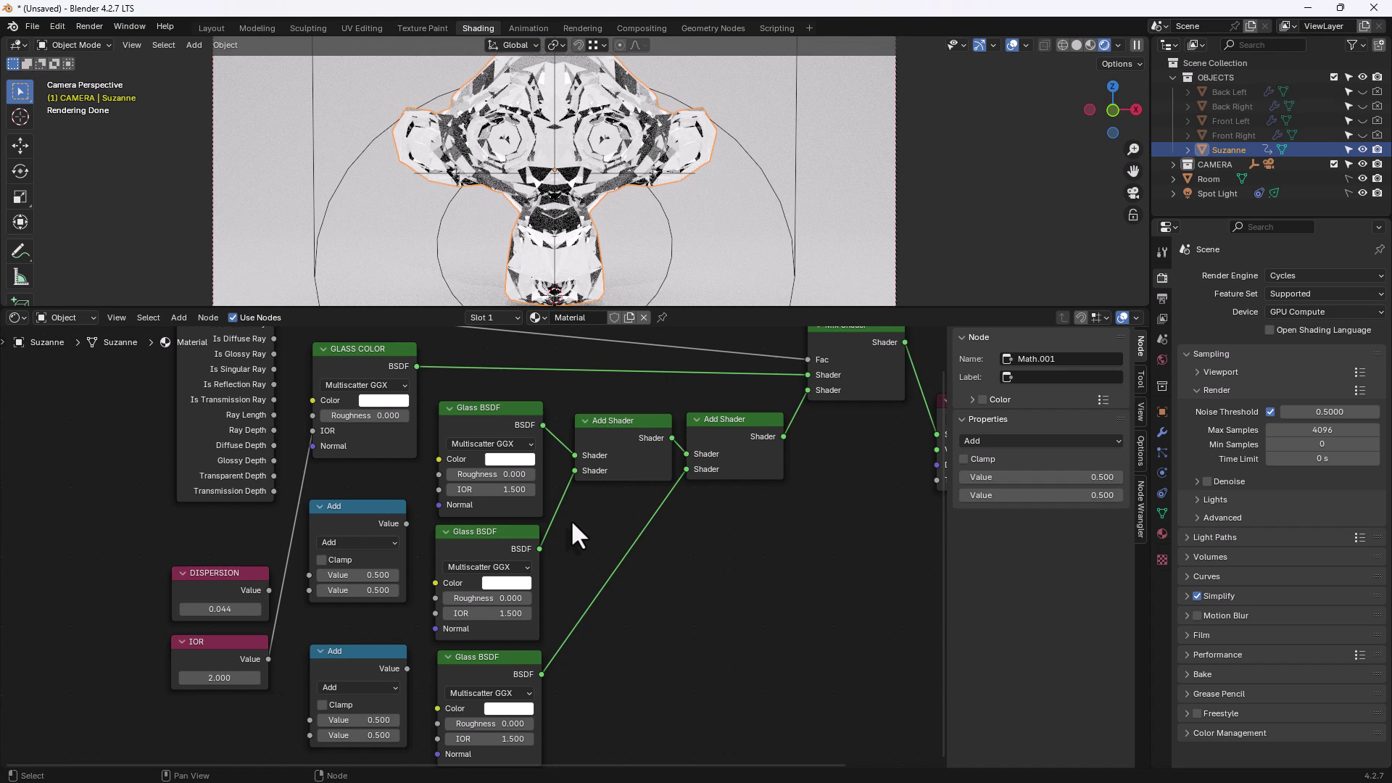
middle_drag(573, 521, 572, 483)
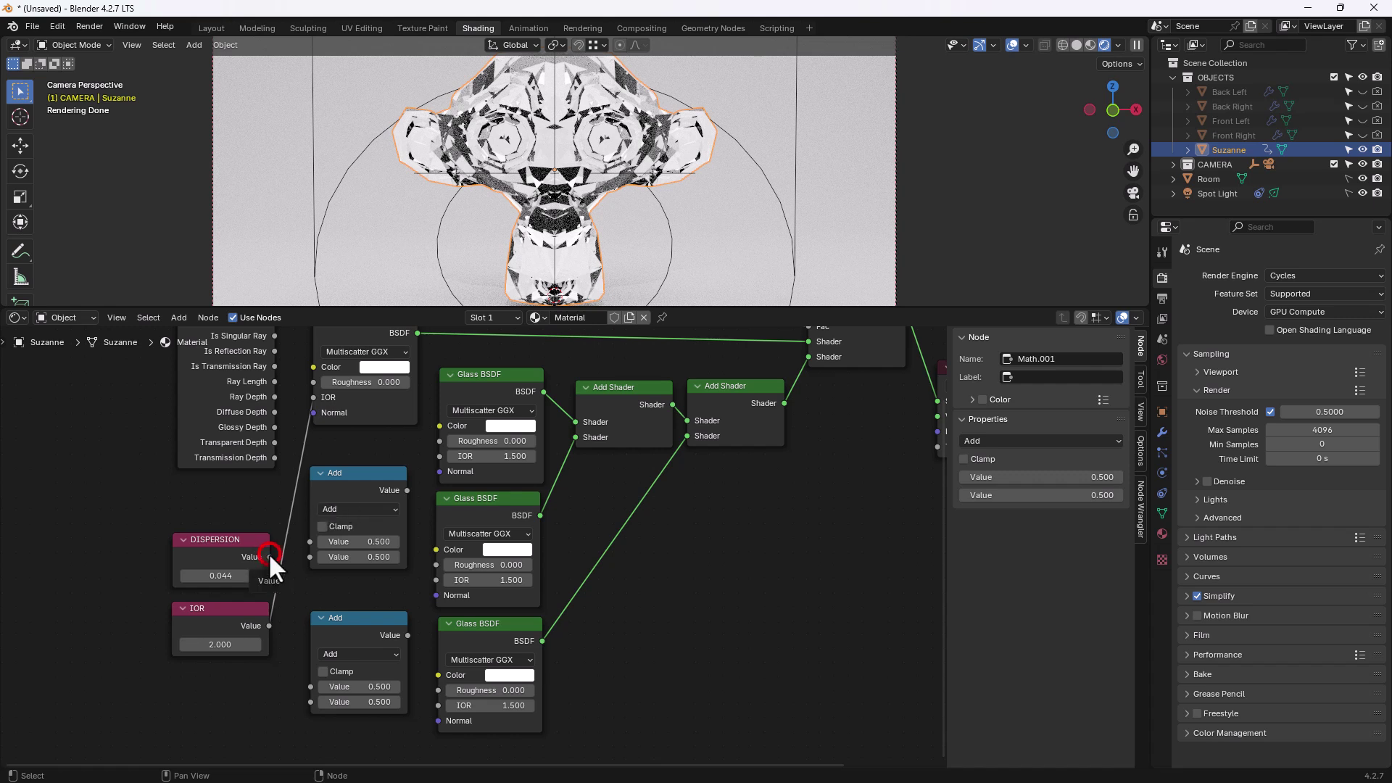
Step: Feed DISPERSION into the Add nodes and link their results to the top and bottom Glass BSDF IOR inputs
drag(270, 556, 310, 702)
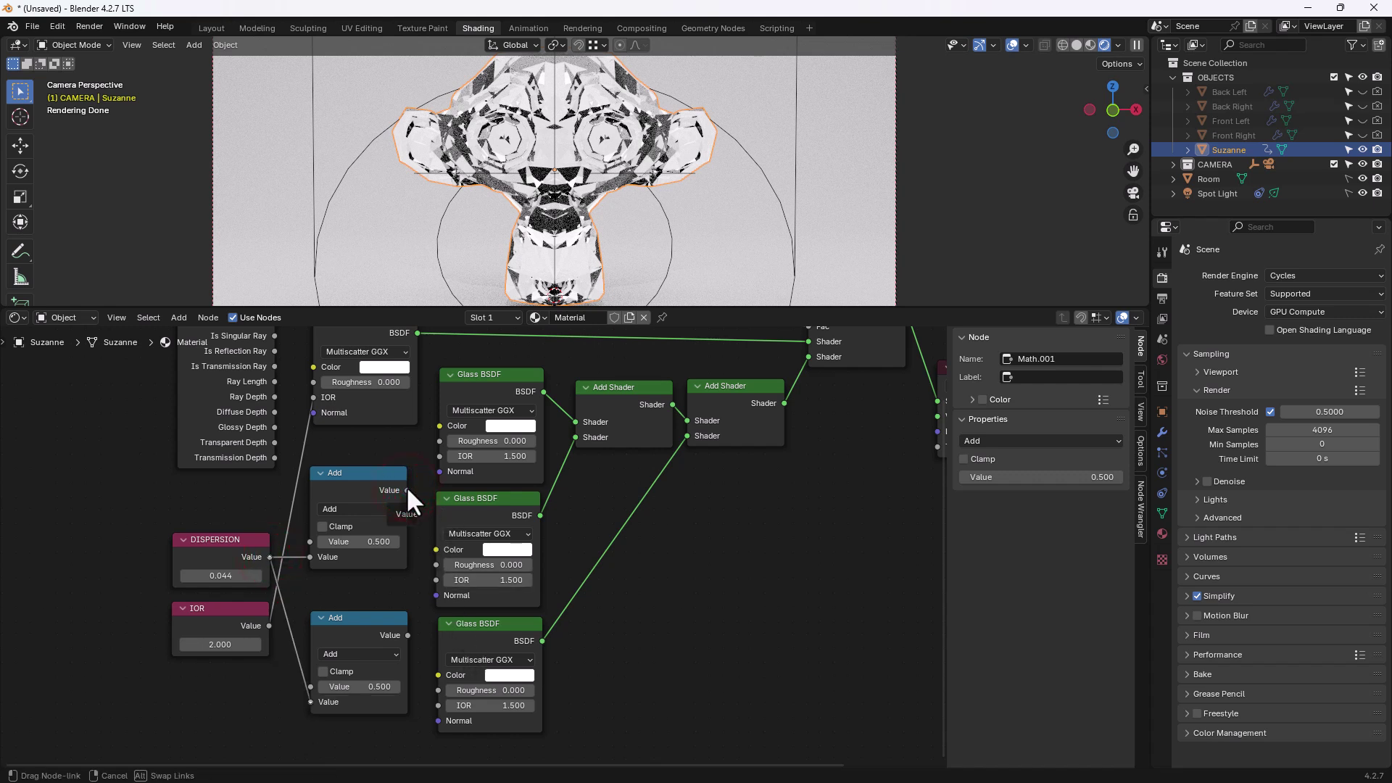
drag(407, 486, 407, 470)
drag(430, 462, 430, 460)
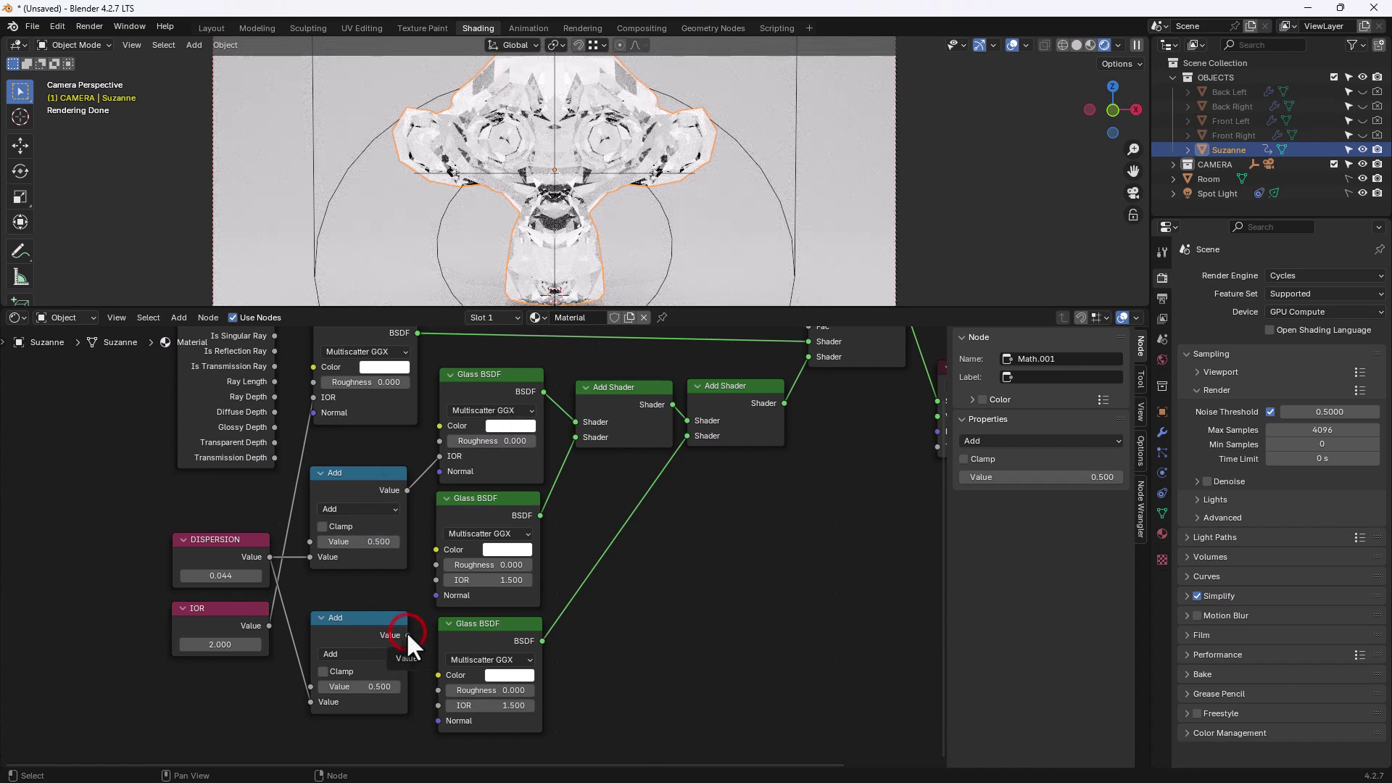
drag(408, 635, 438, 705)
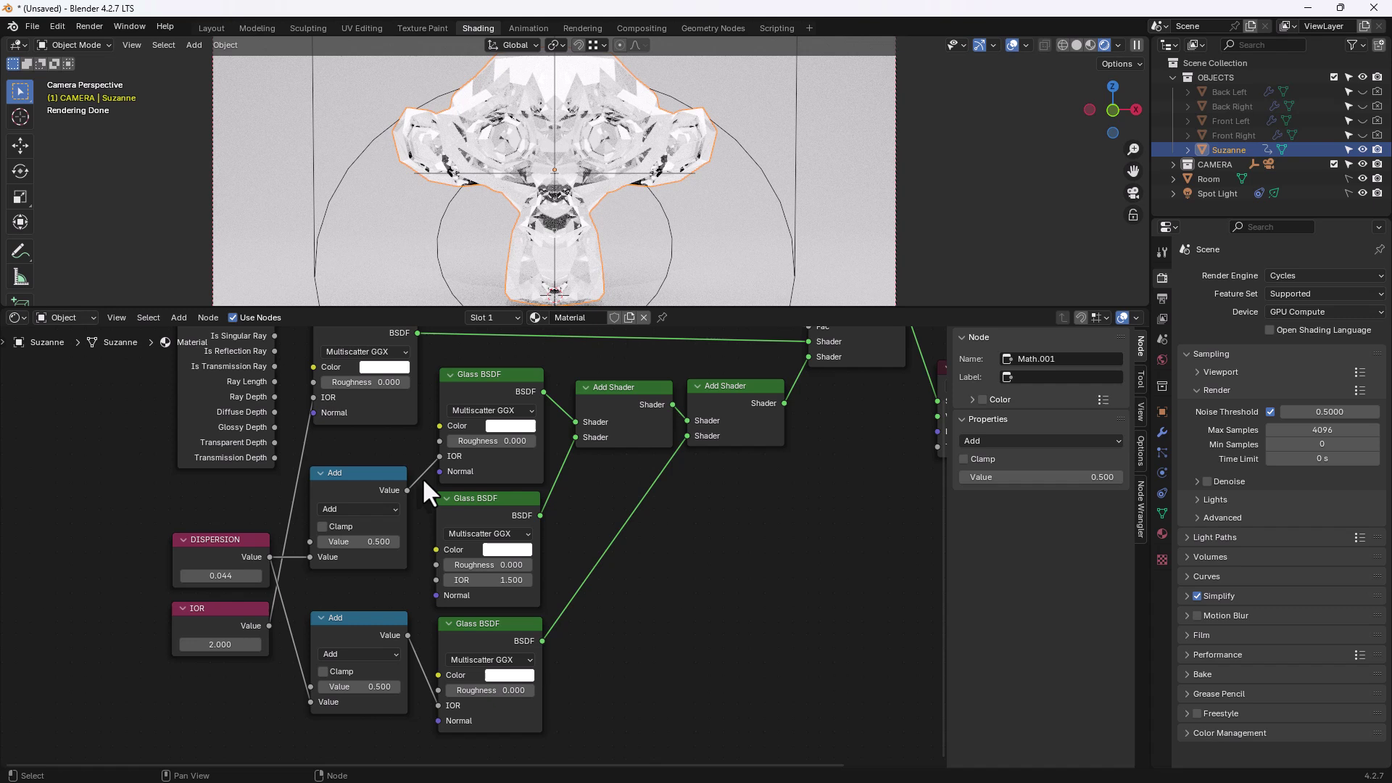
Step: Switch the upper math node to Subtract and link IOR into the first input of both math nodes
click(354, 509)
click(344, 560)
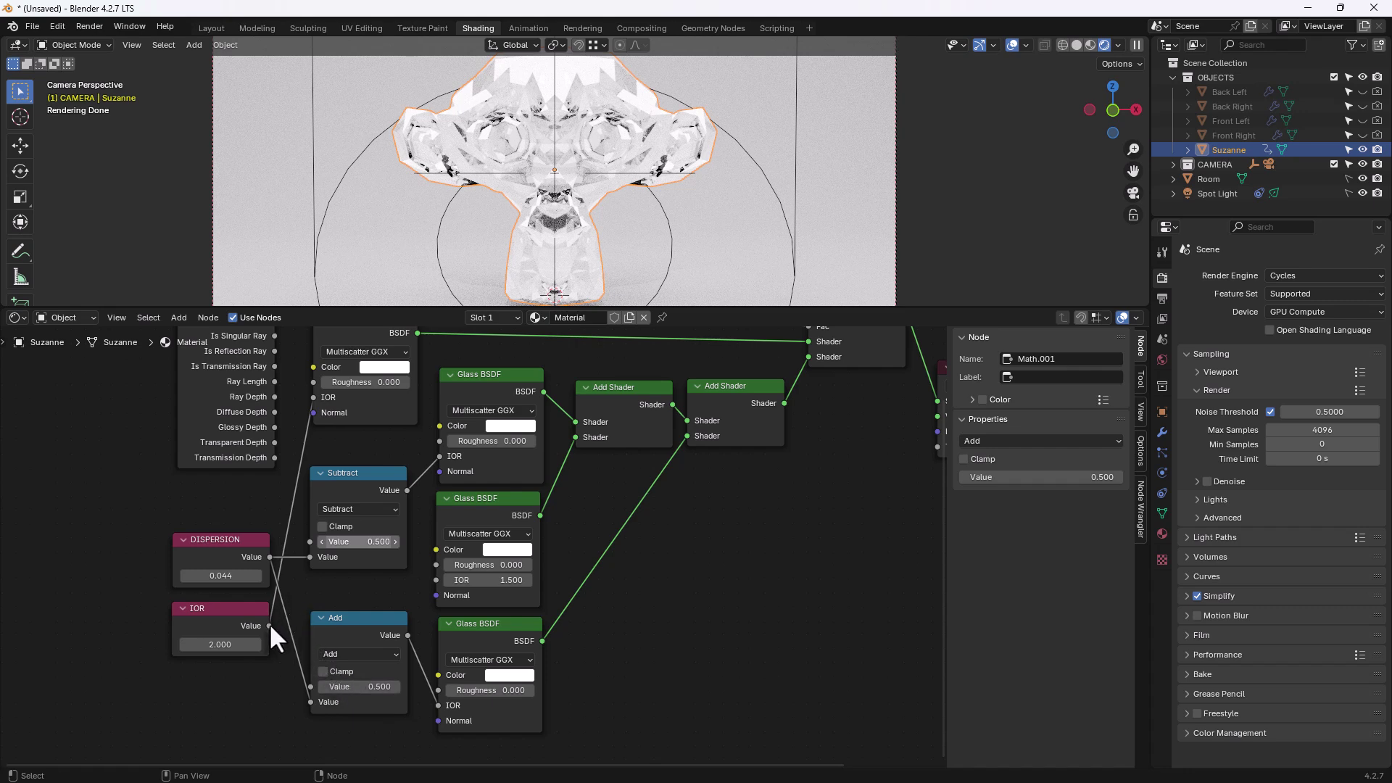
drag(269, 625, 302, 545)
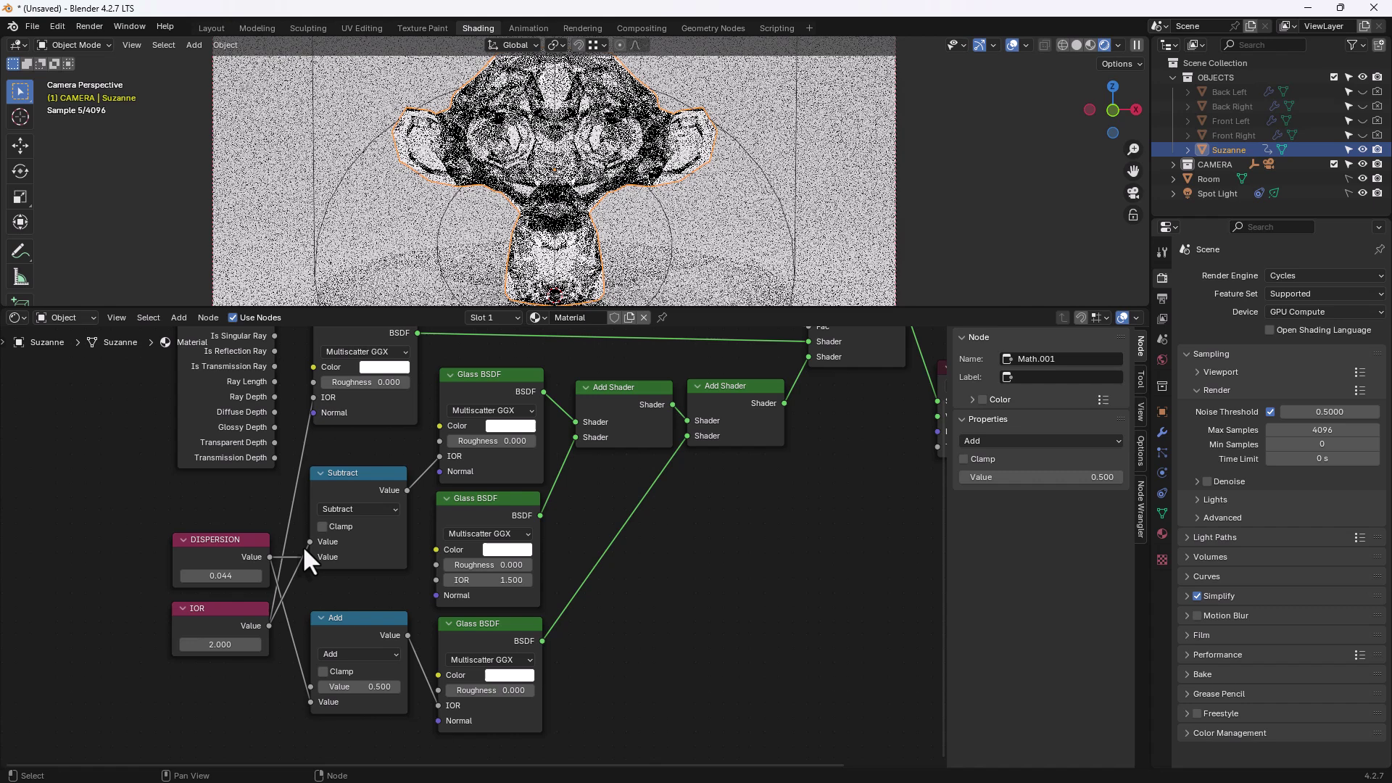
drag(270, 625, 306, 684)
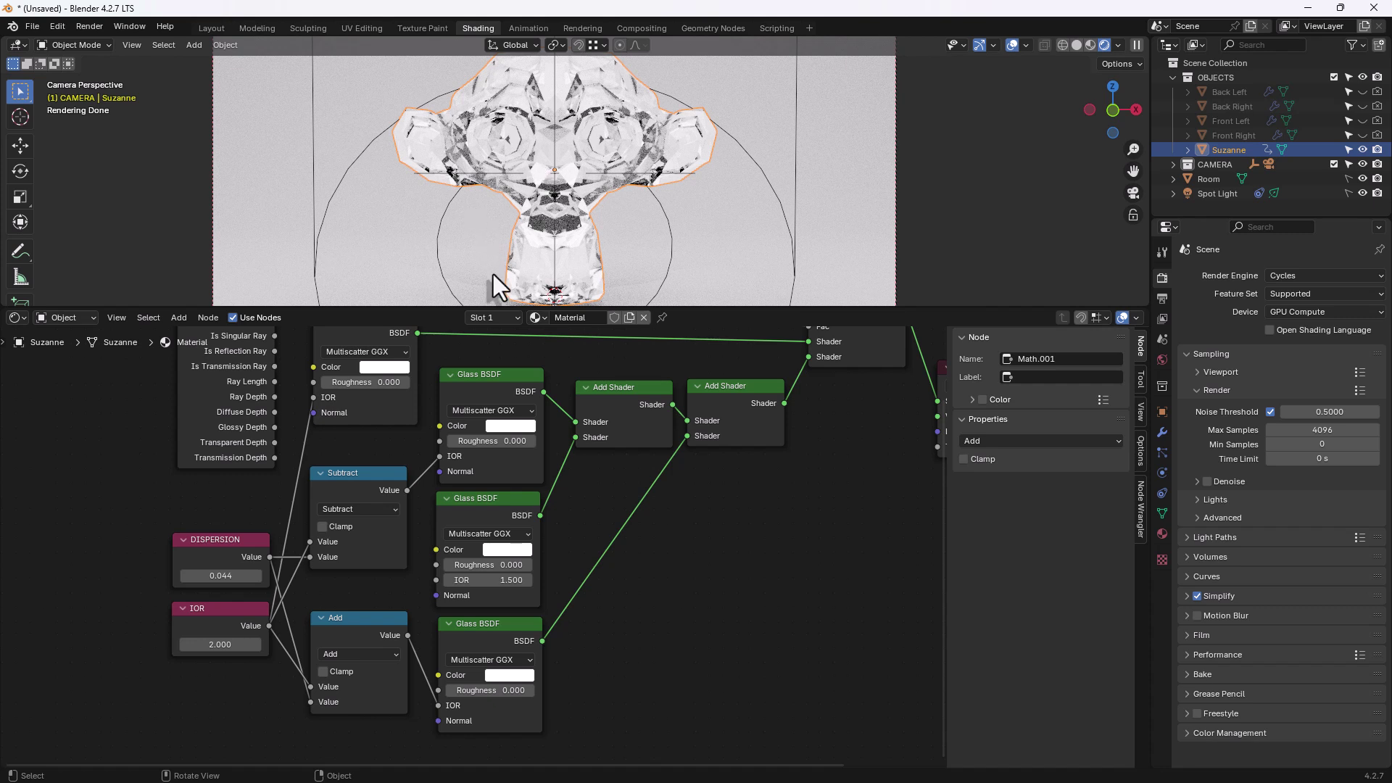
Step: Make the top Glass BSDF red with hue 1.0 and full saturation
click(496, 426)
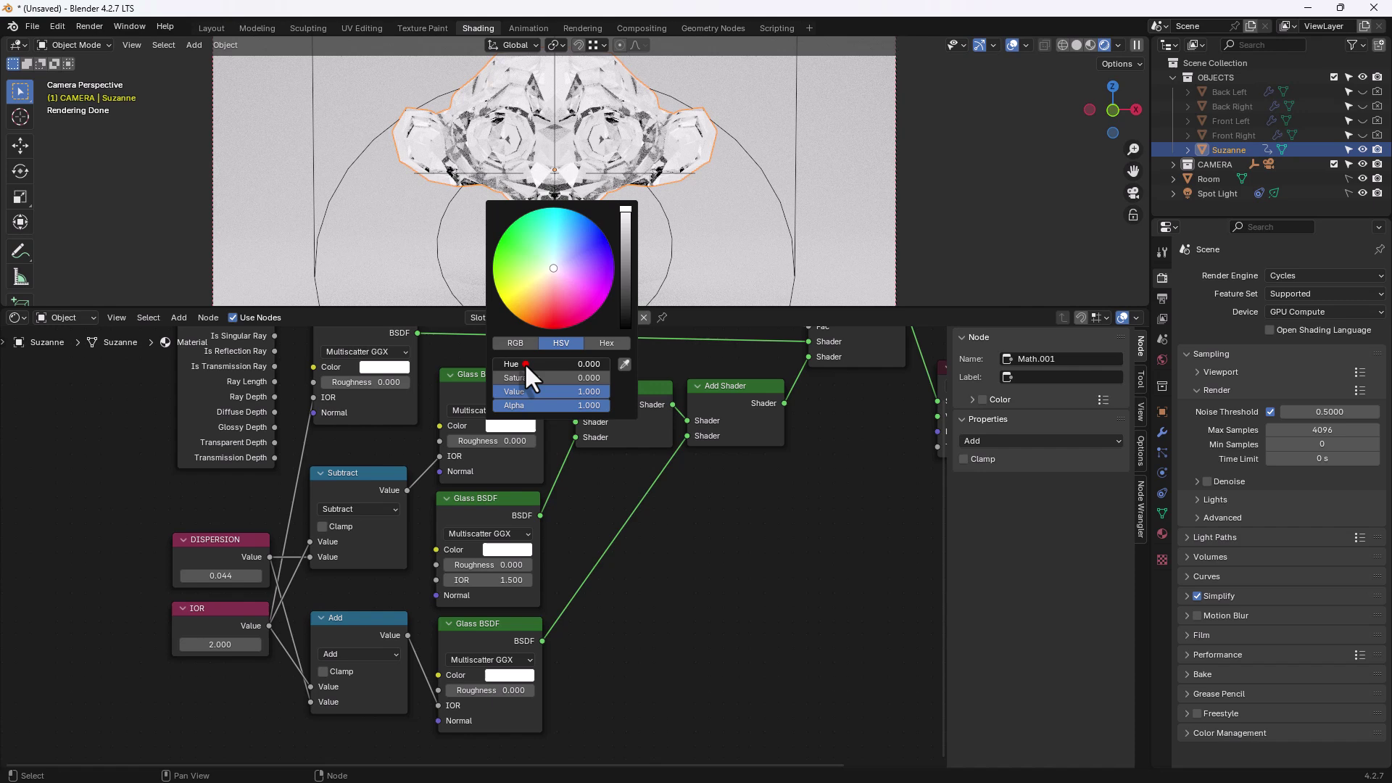
drag(525, 363, 520, 381)
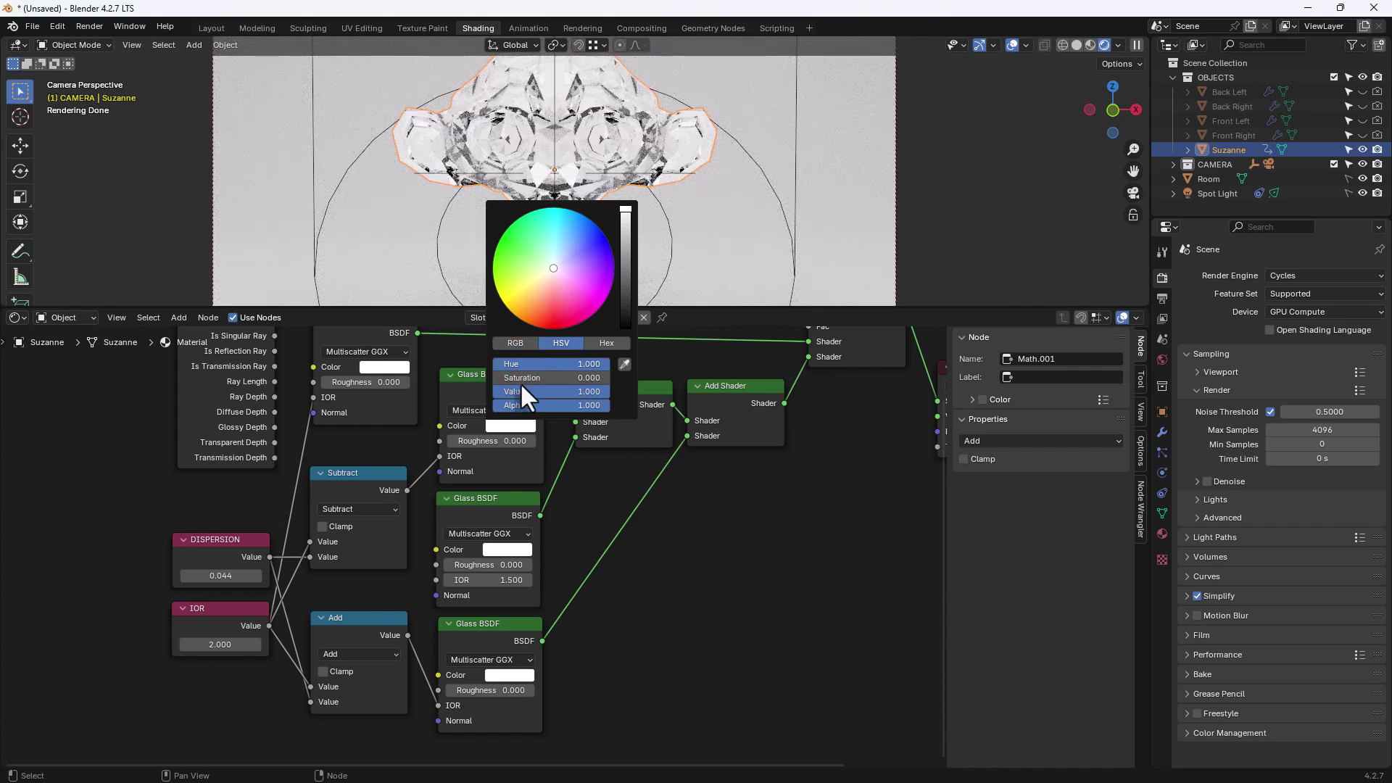
click(532, 355)
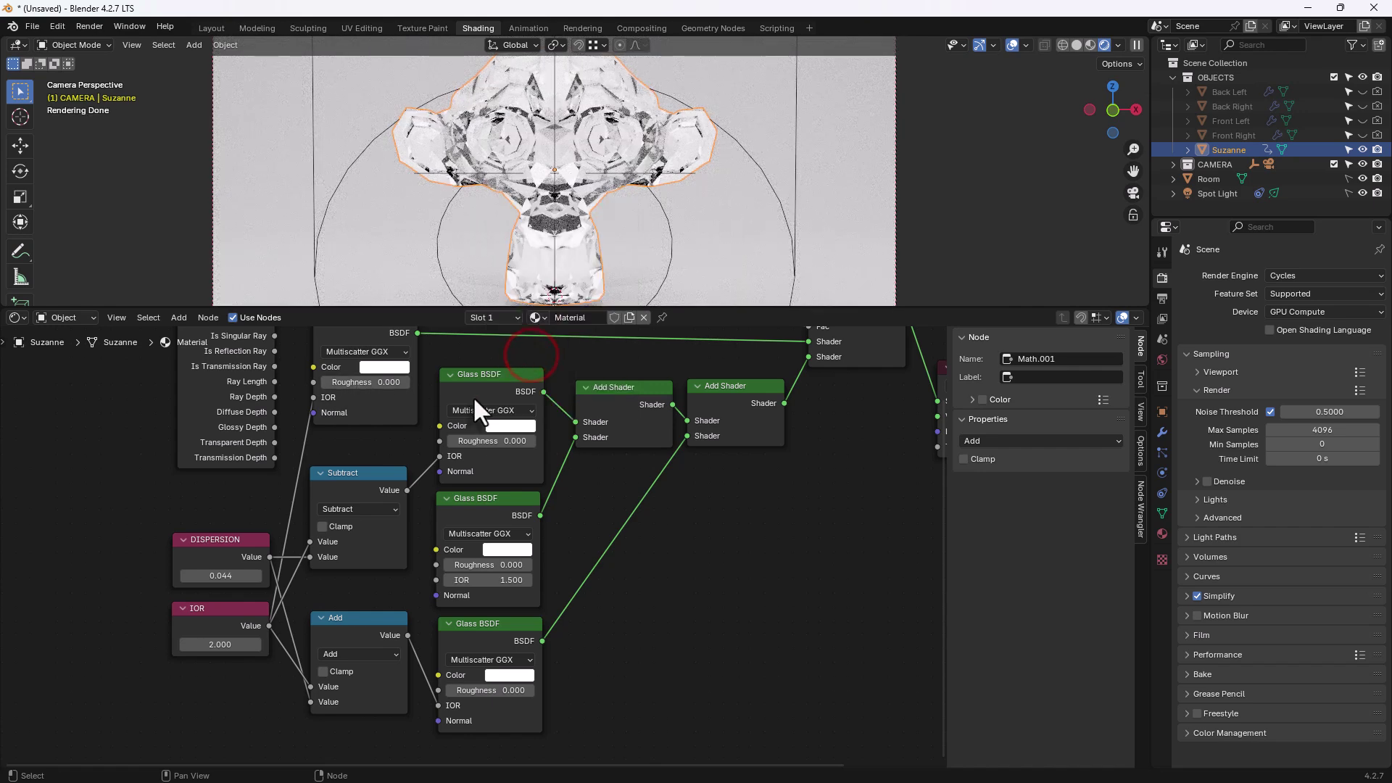
click(502, 428)
click(556, 365)
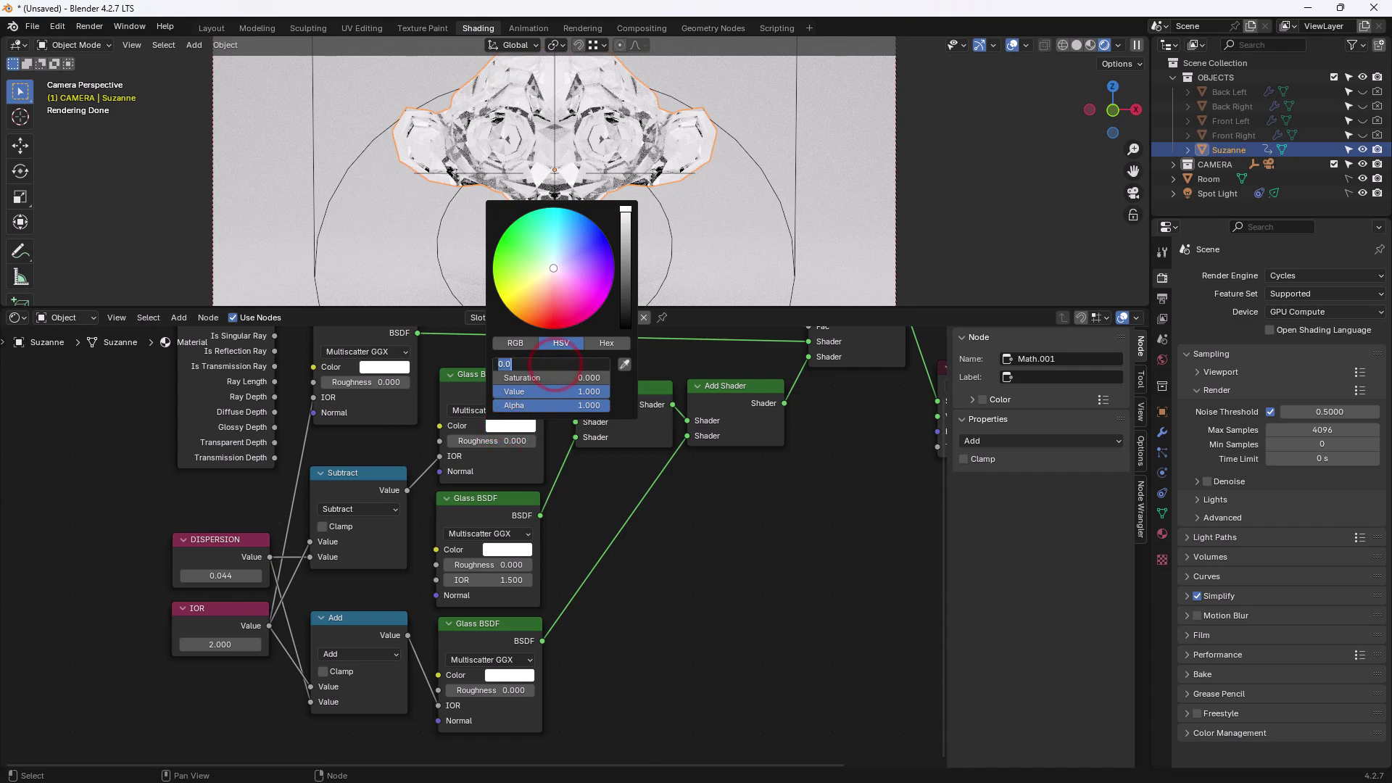
key(Tab)
text(1)
key(Return)
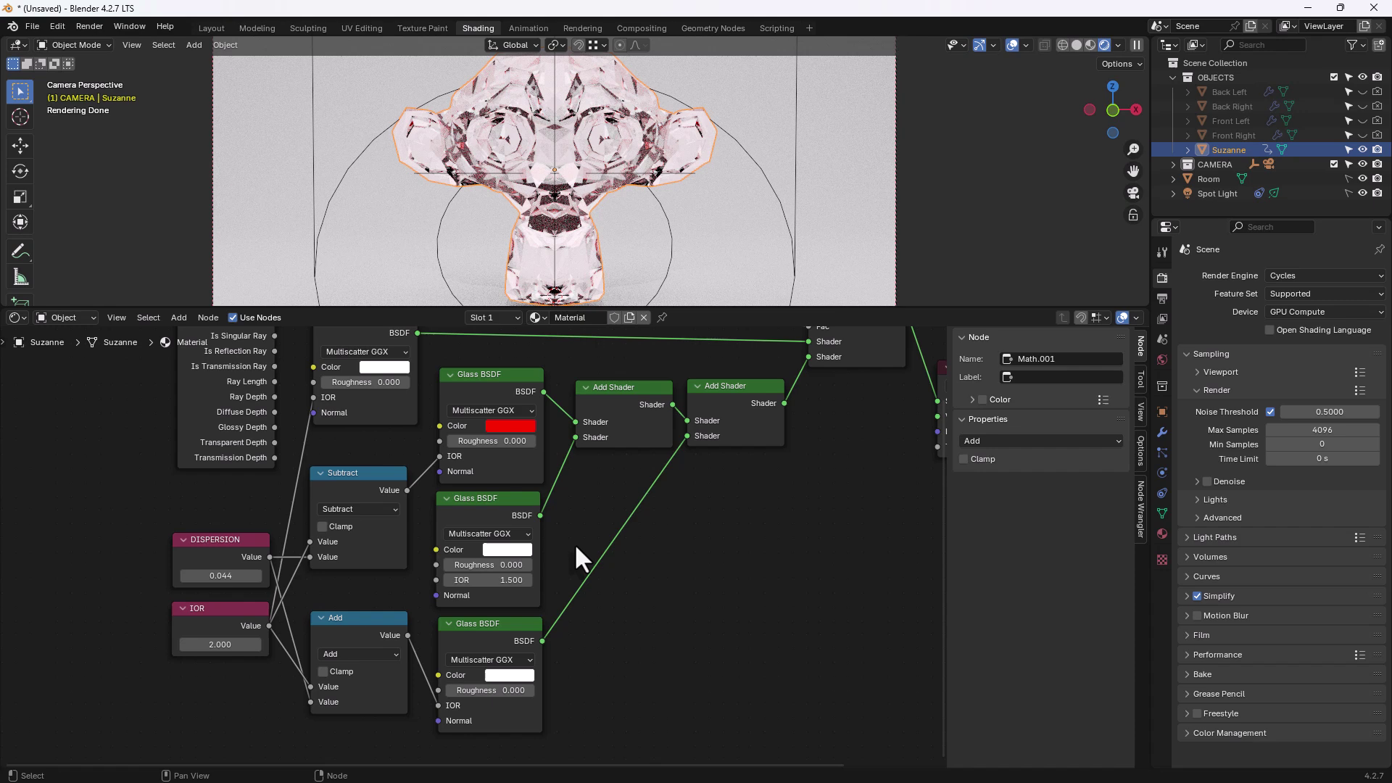
Step: Make the middle Glass BSDF green with full saturation and hue 0.3
click(507, 547)
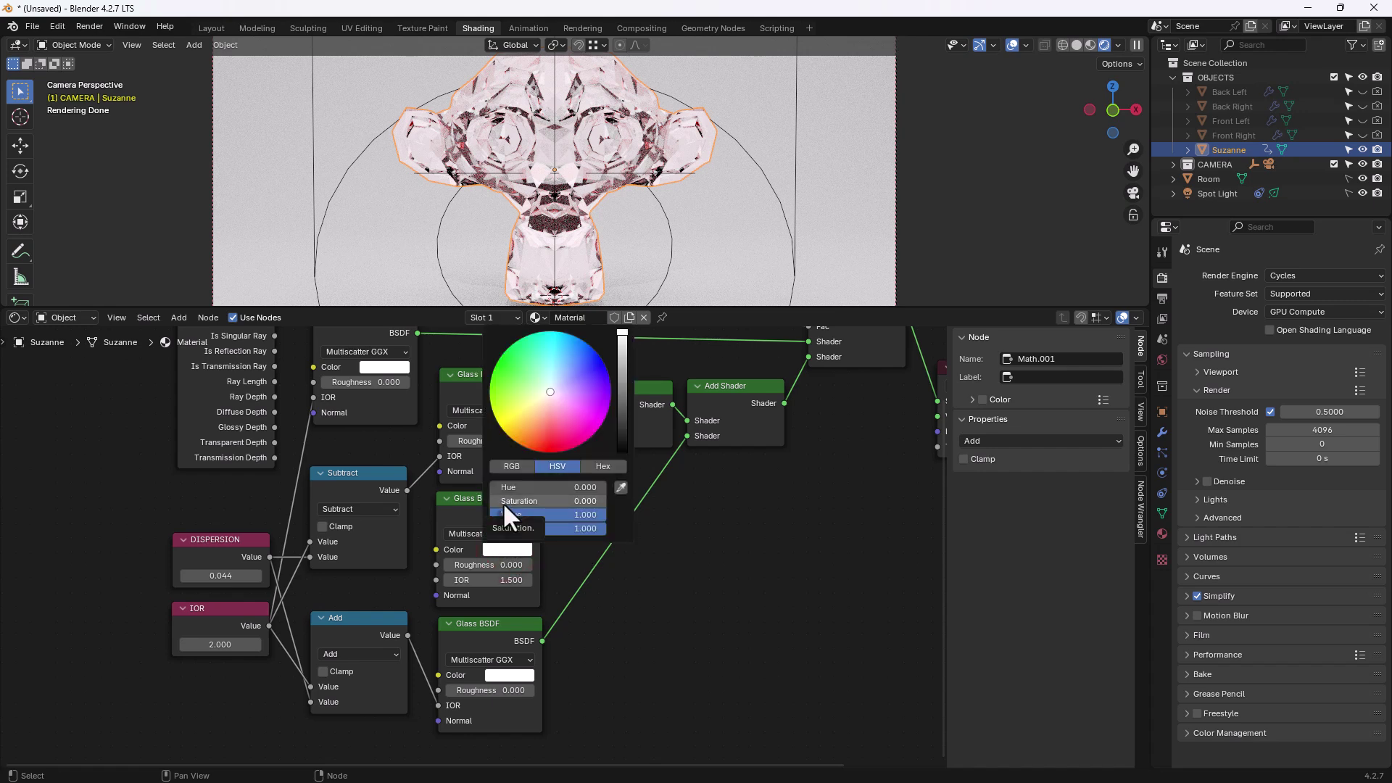
click(503, 502)
text(1)
key(Return)
drag(534, 488, 568, 486)
click(568, 487)
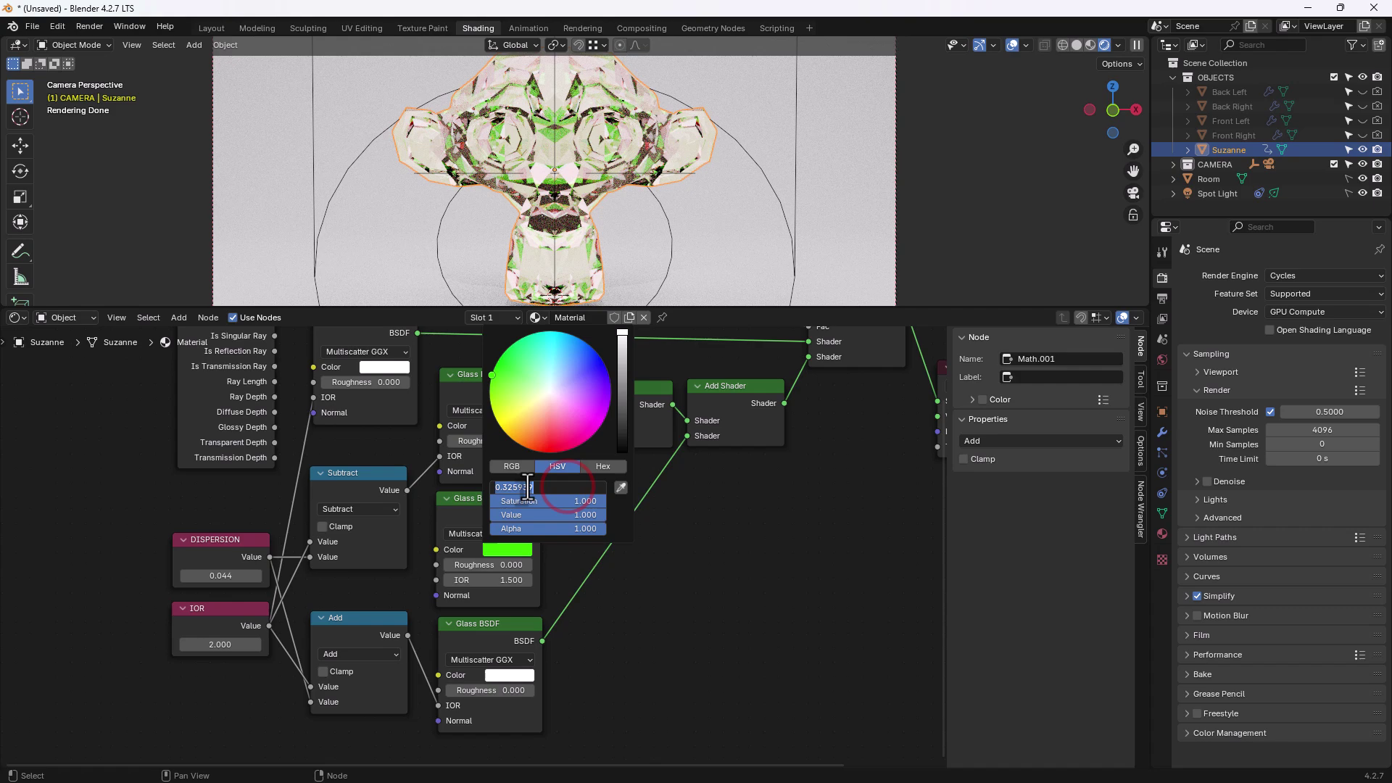
text(.35)
key(Tab)
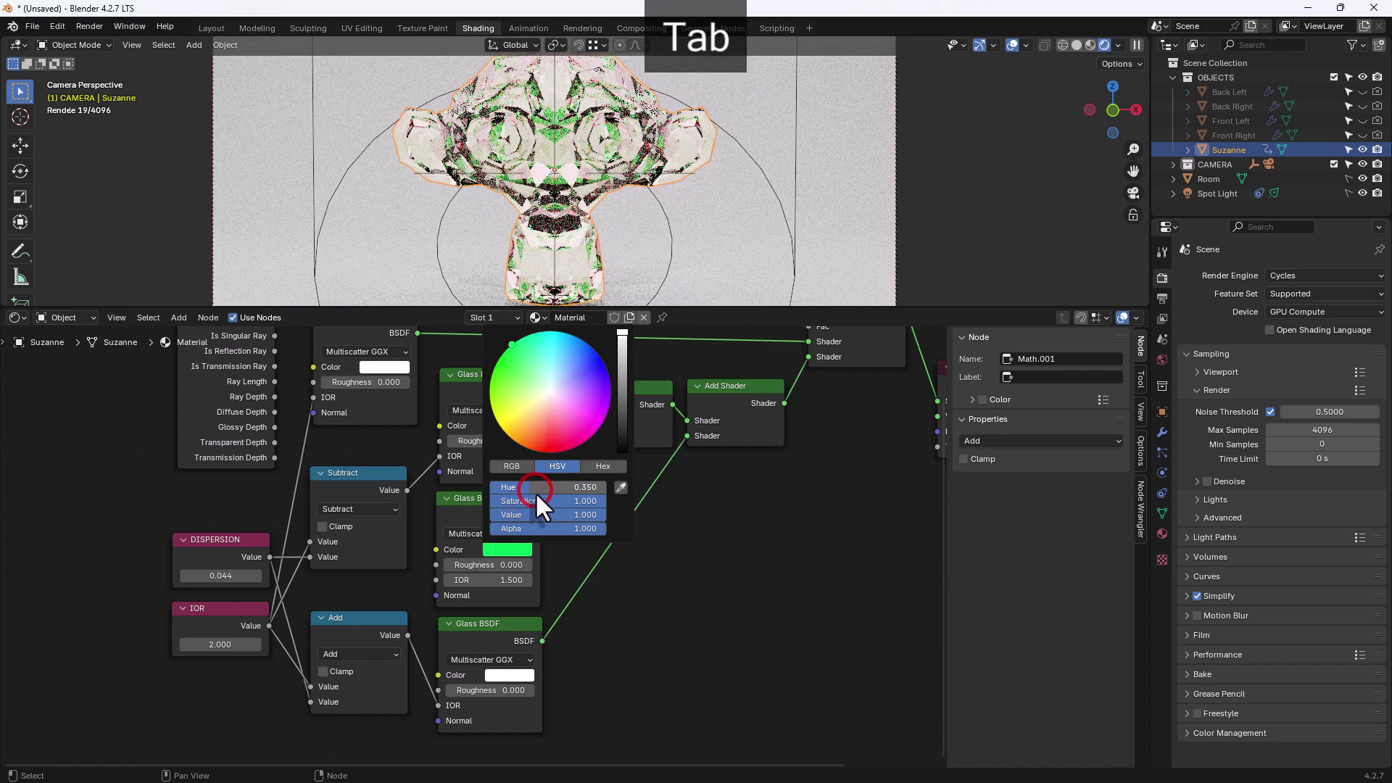
click(532, 489)
text(.3)
key(Tab)
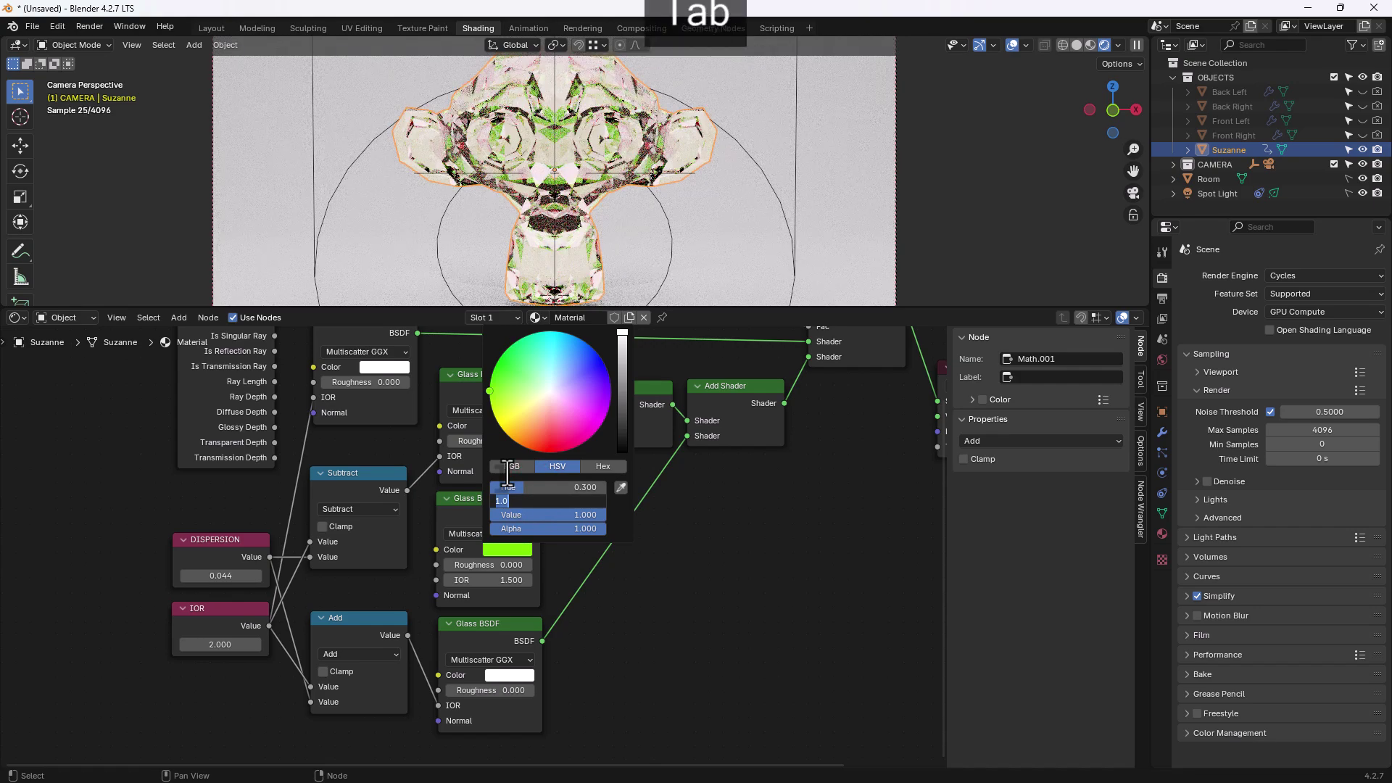
click(645, 638)
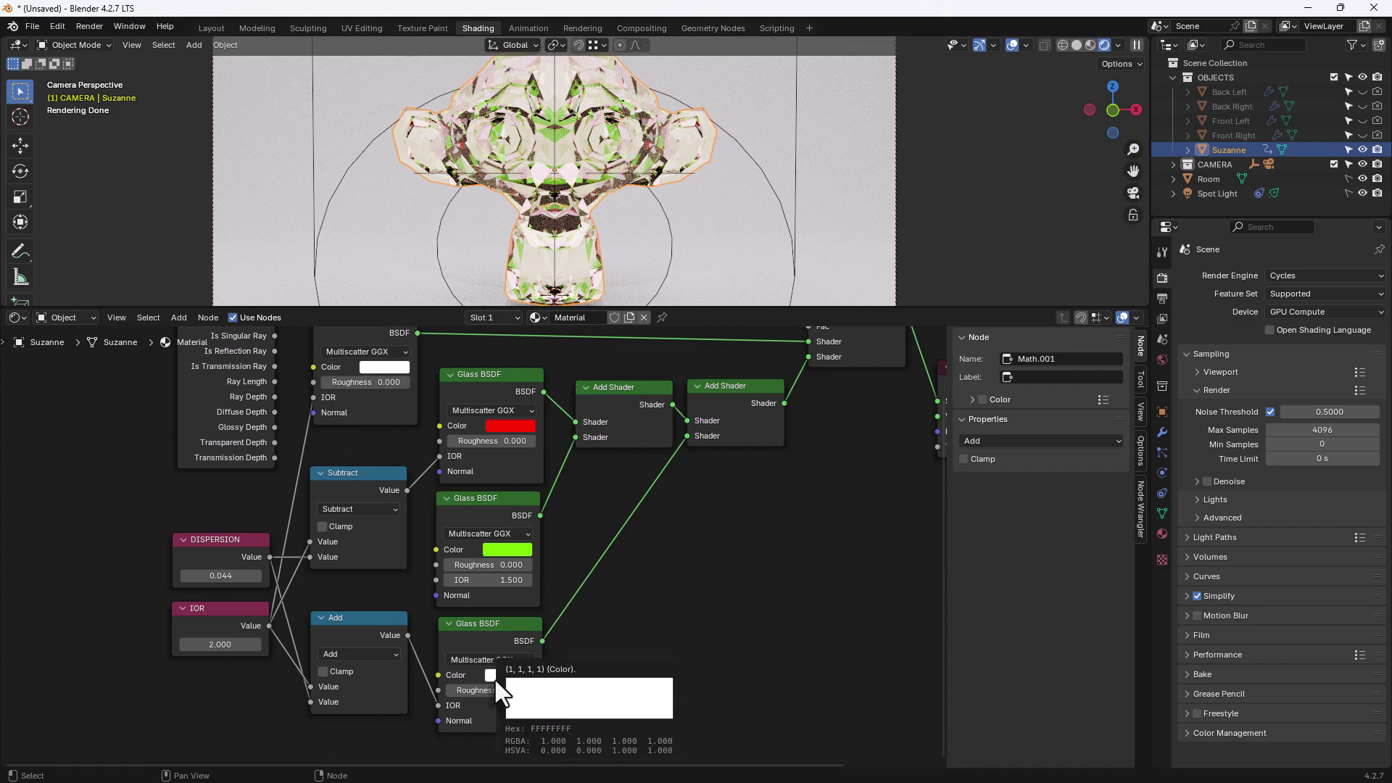
Step: Turn the white Glass BSDF blue with full saturation and hue 0.66
click(492, 676)
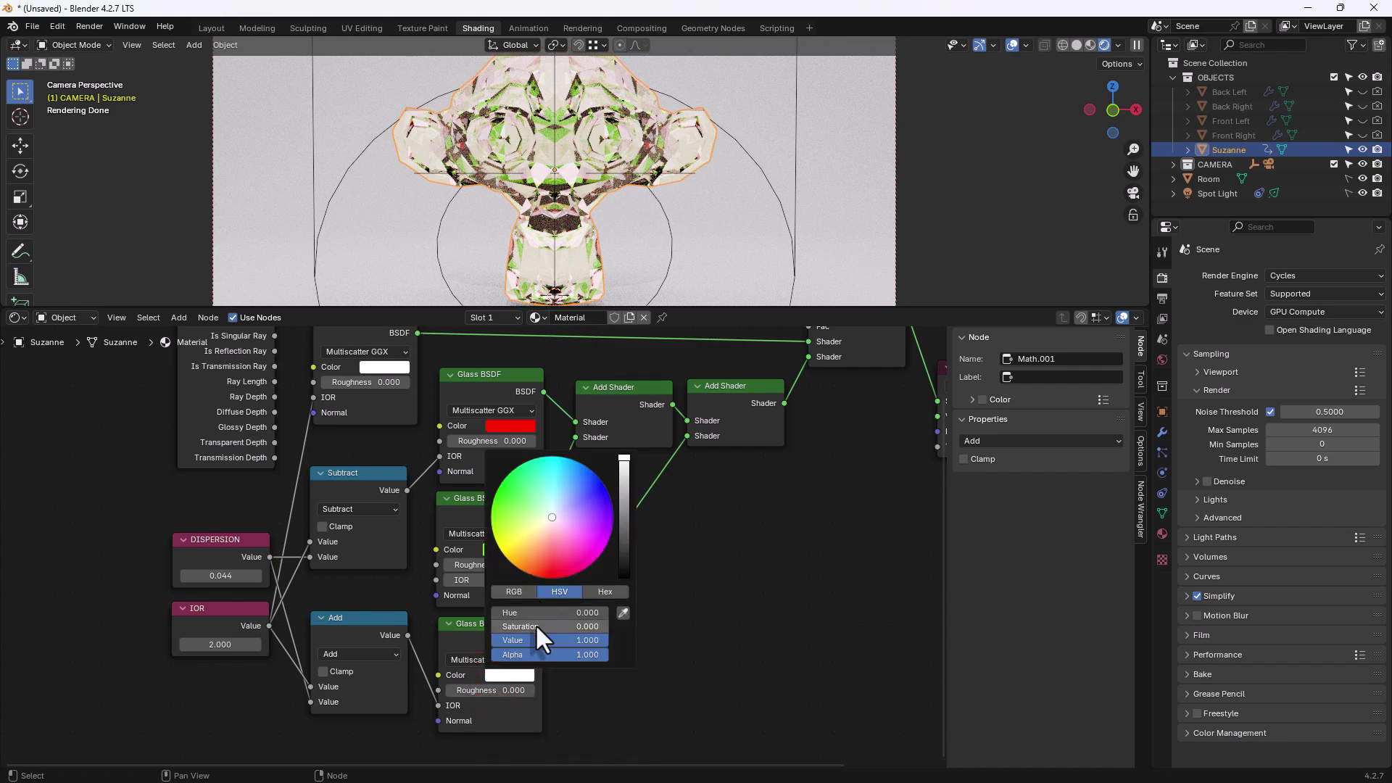
mouse_move(537, 625)
mouse_down()
mouse_move(618, 613)
mouse_move(553, 613)
mouse_up()
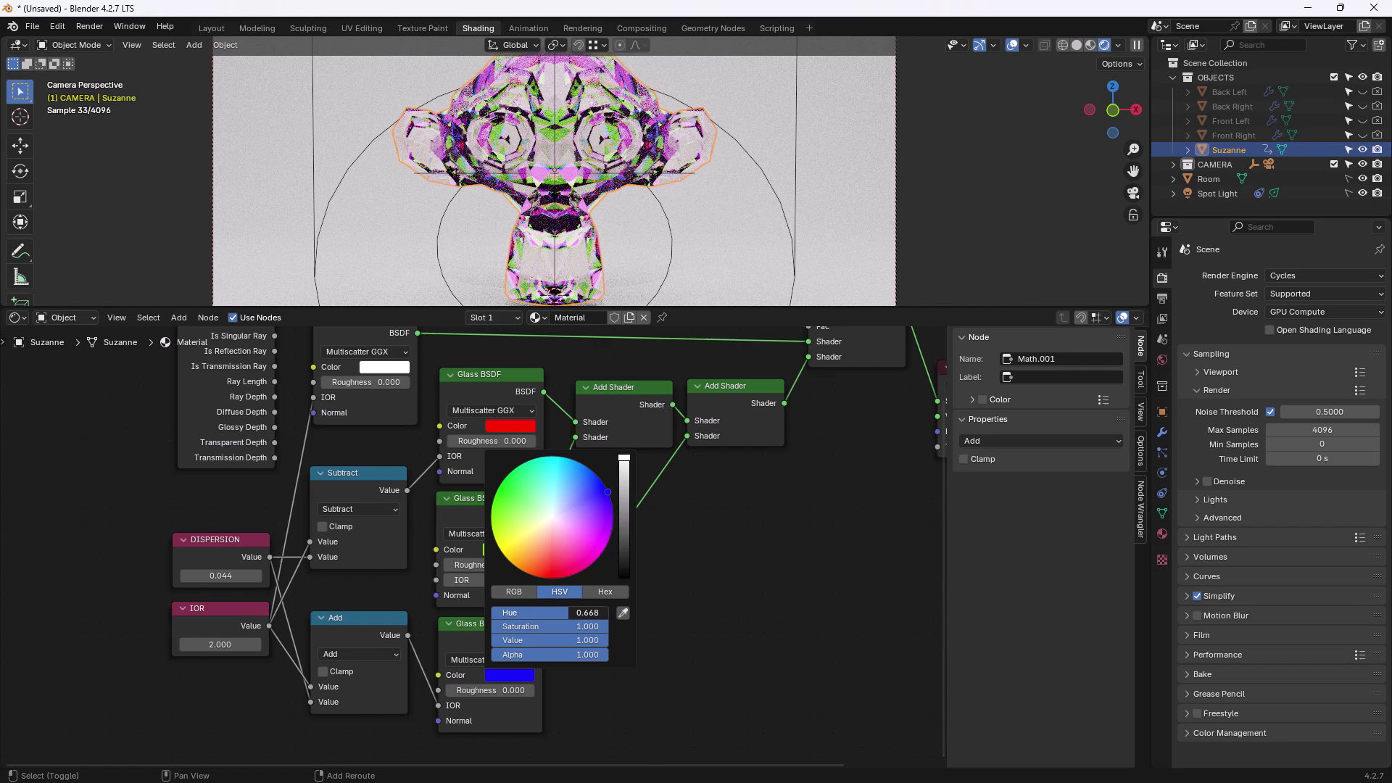
click(568, 612)
text(.66)
key(Return)
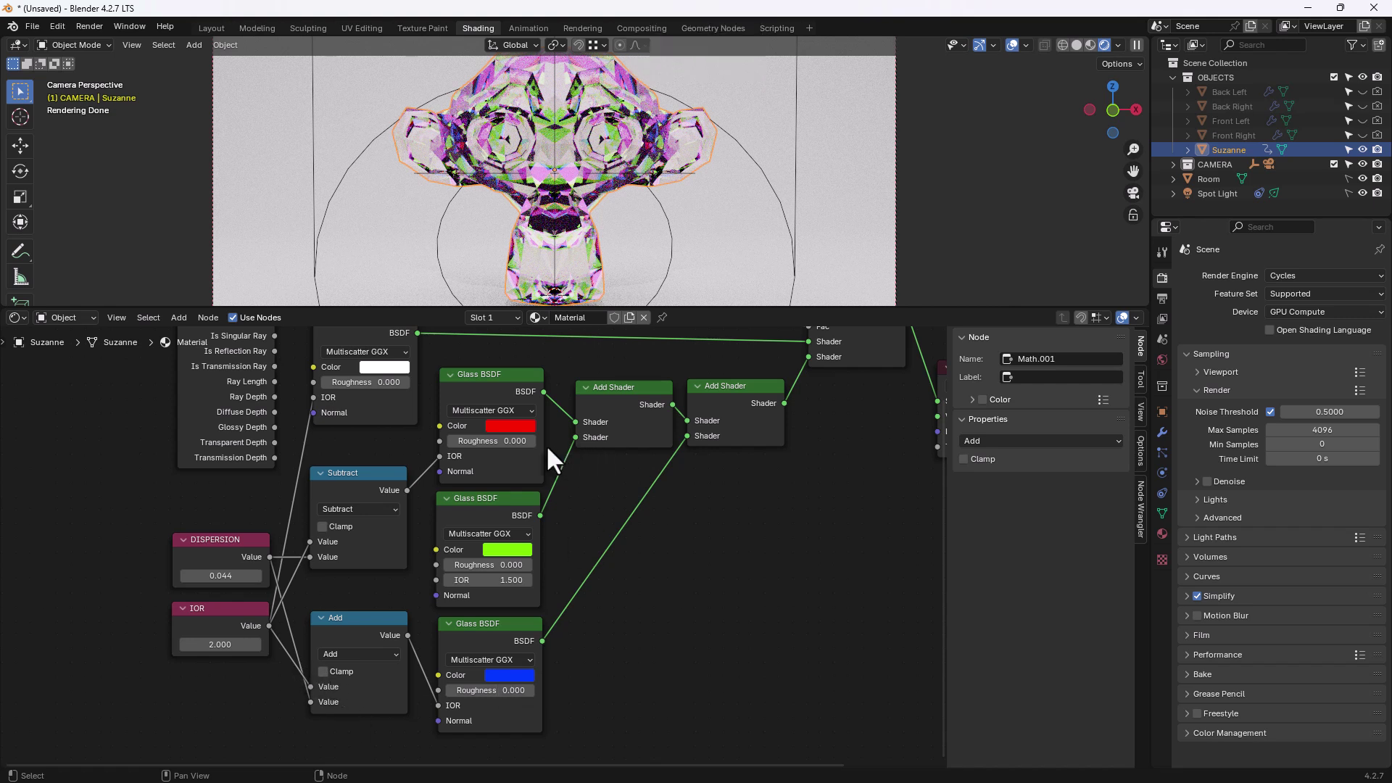
Step: Set roughness to 0.001 on the red, green and blue Glass BSDF shaders
click(498, 443)
text(.001)
key(Return)
click(471, 564)
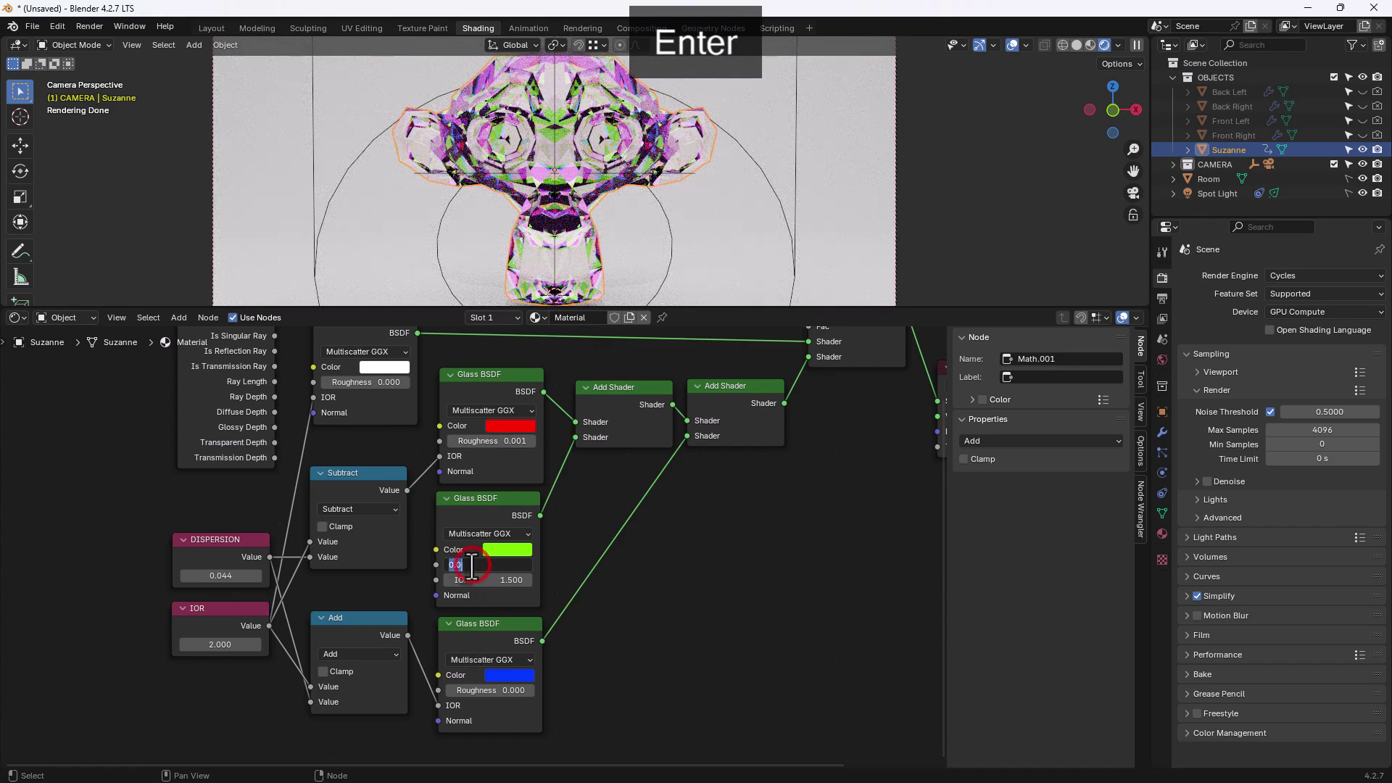
text(.001)
key(Return)
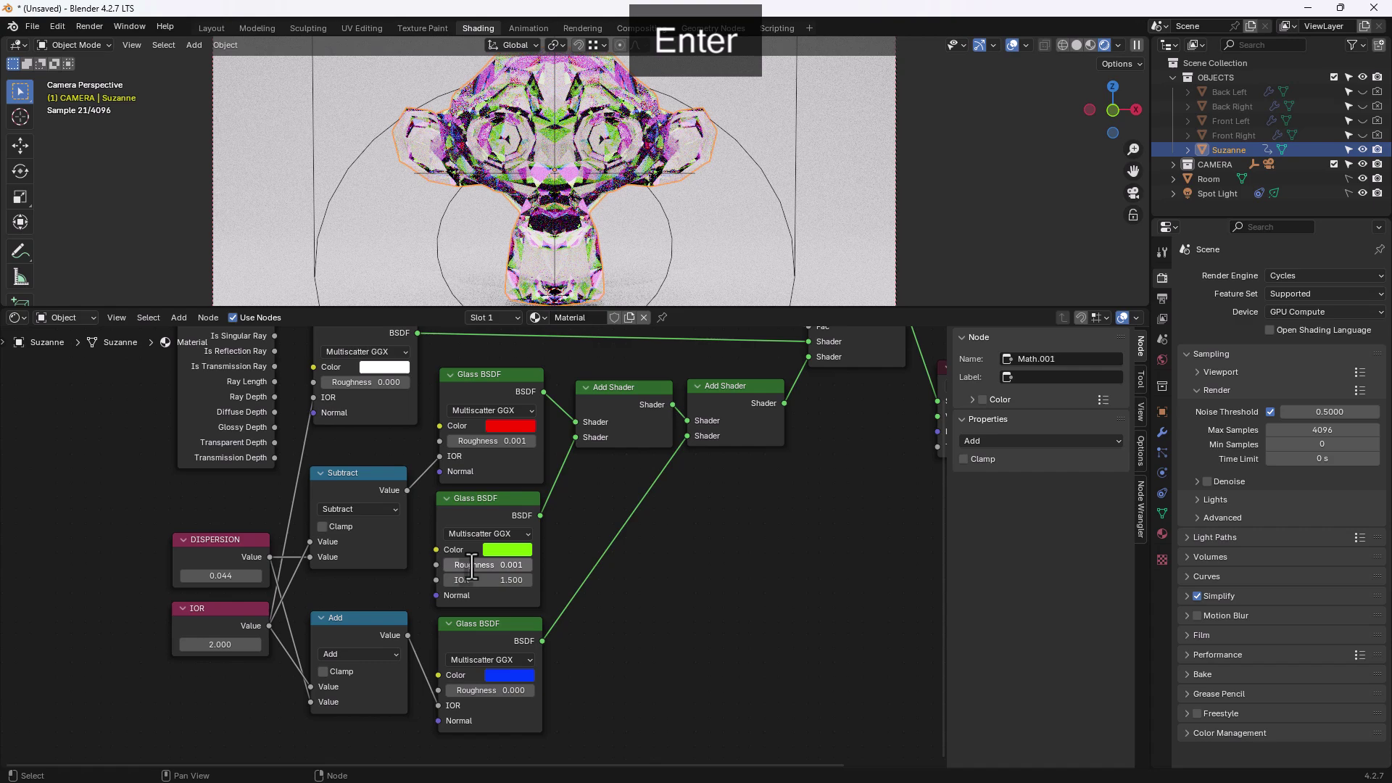
click(476, 690)
text(.001)
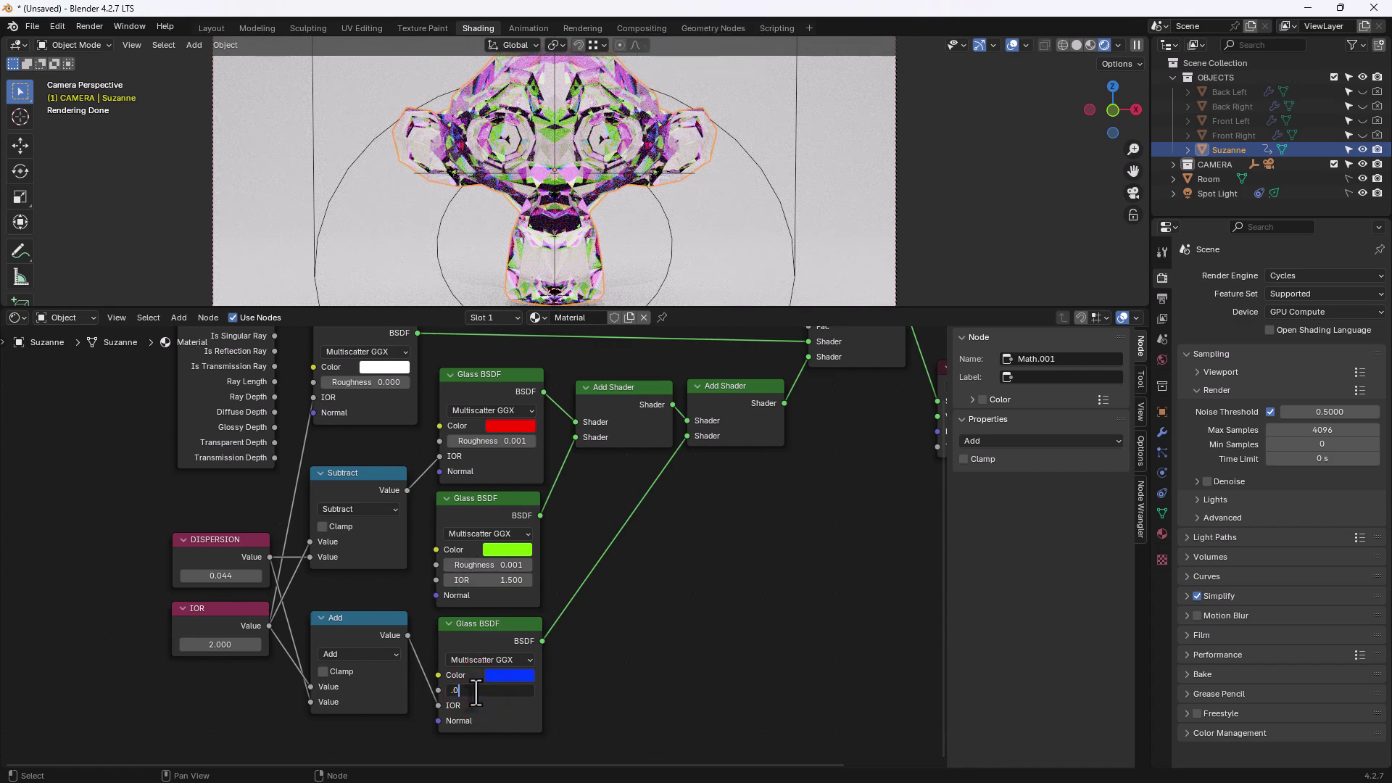
key(Return)
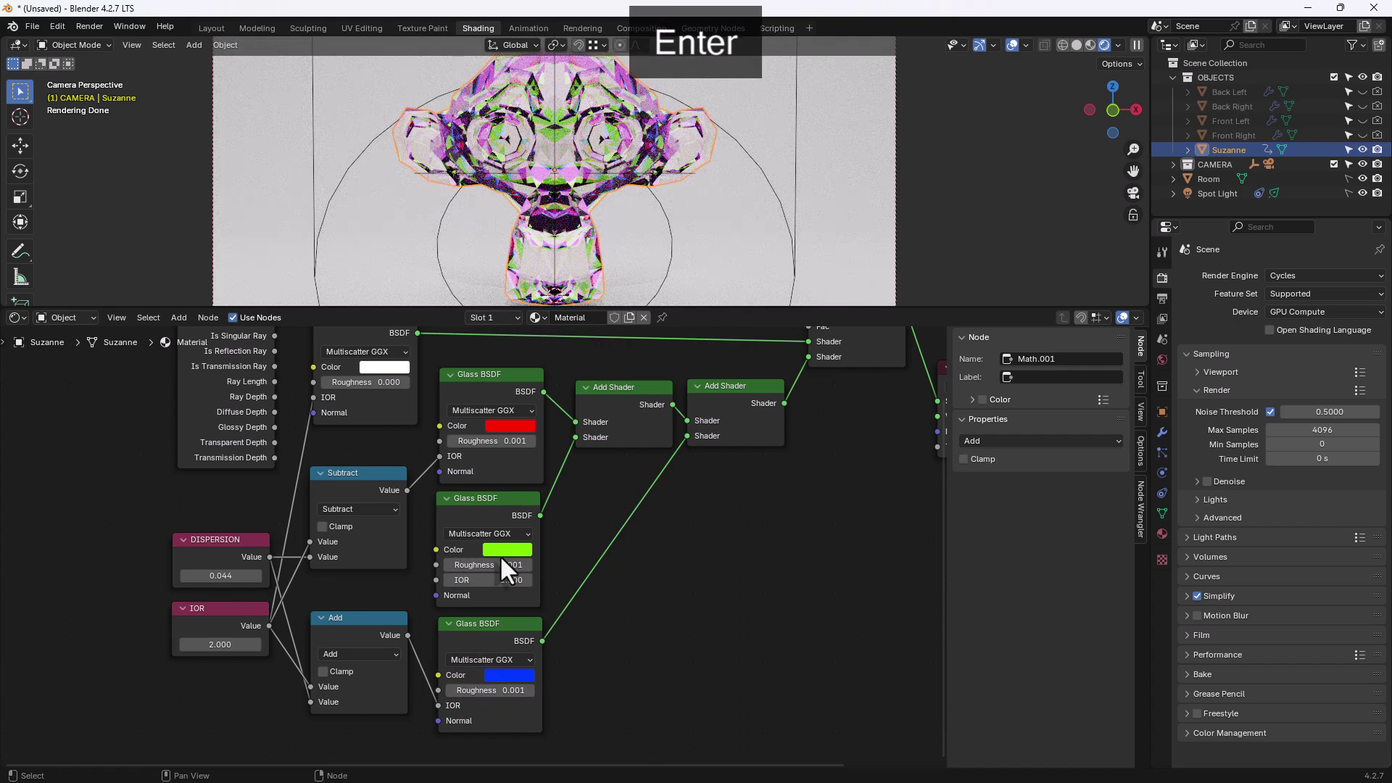
Step: Switch the red, green and blue glass shaders' distribution to Beckmann
click(489, 408)
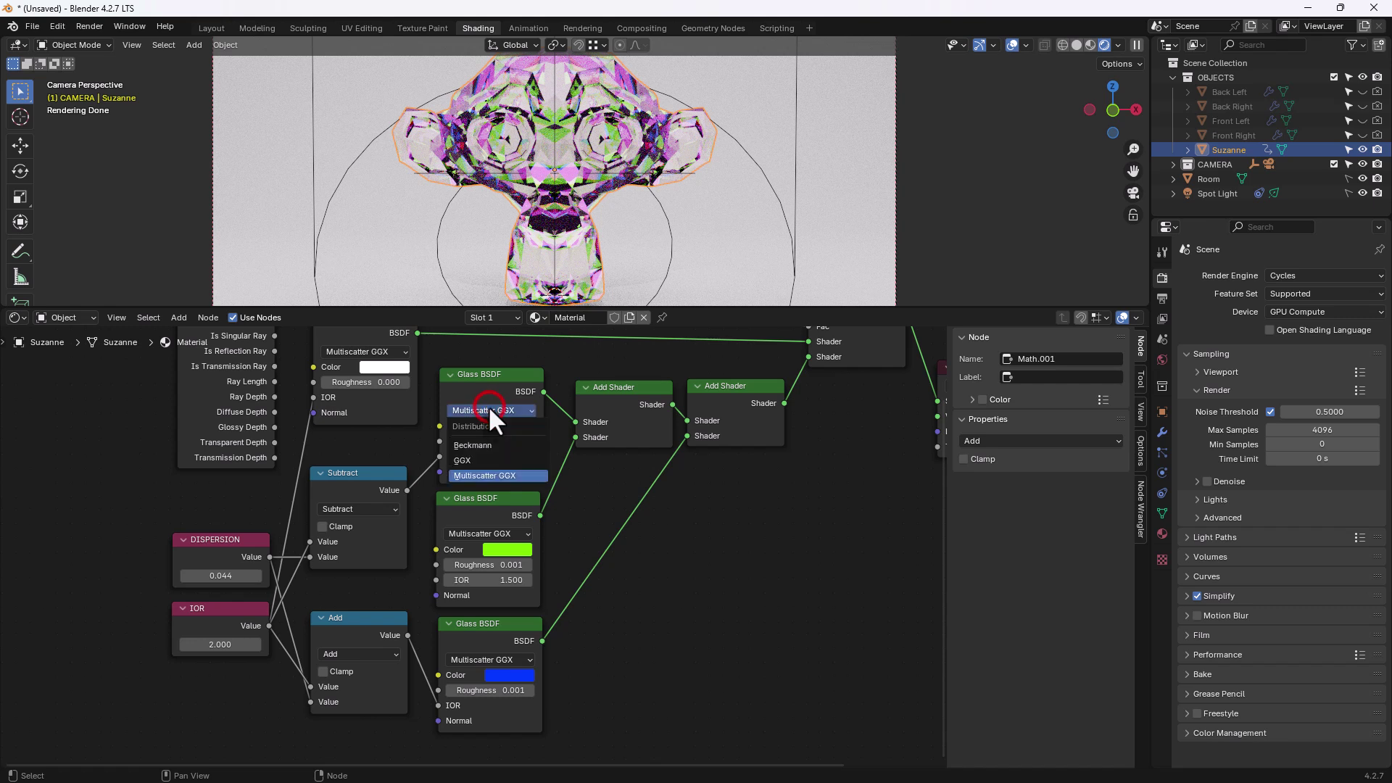
click(472, 441)
click(482, 528)
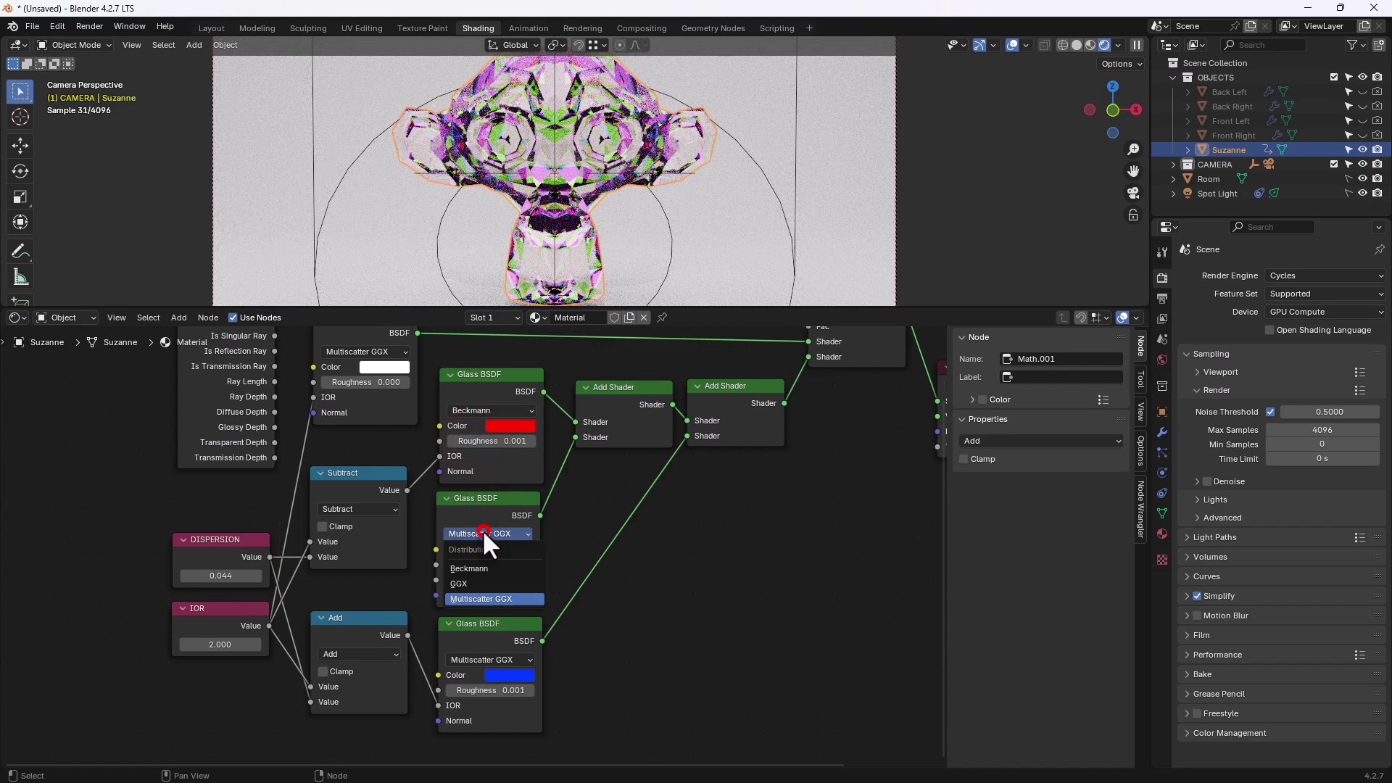
click(484, 579)
click(485, 660)
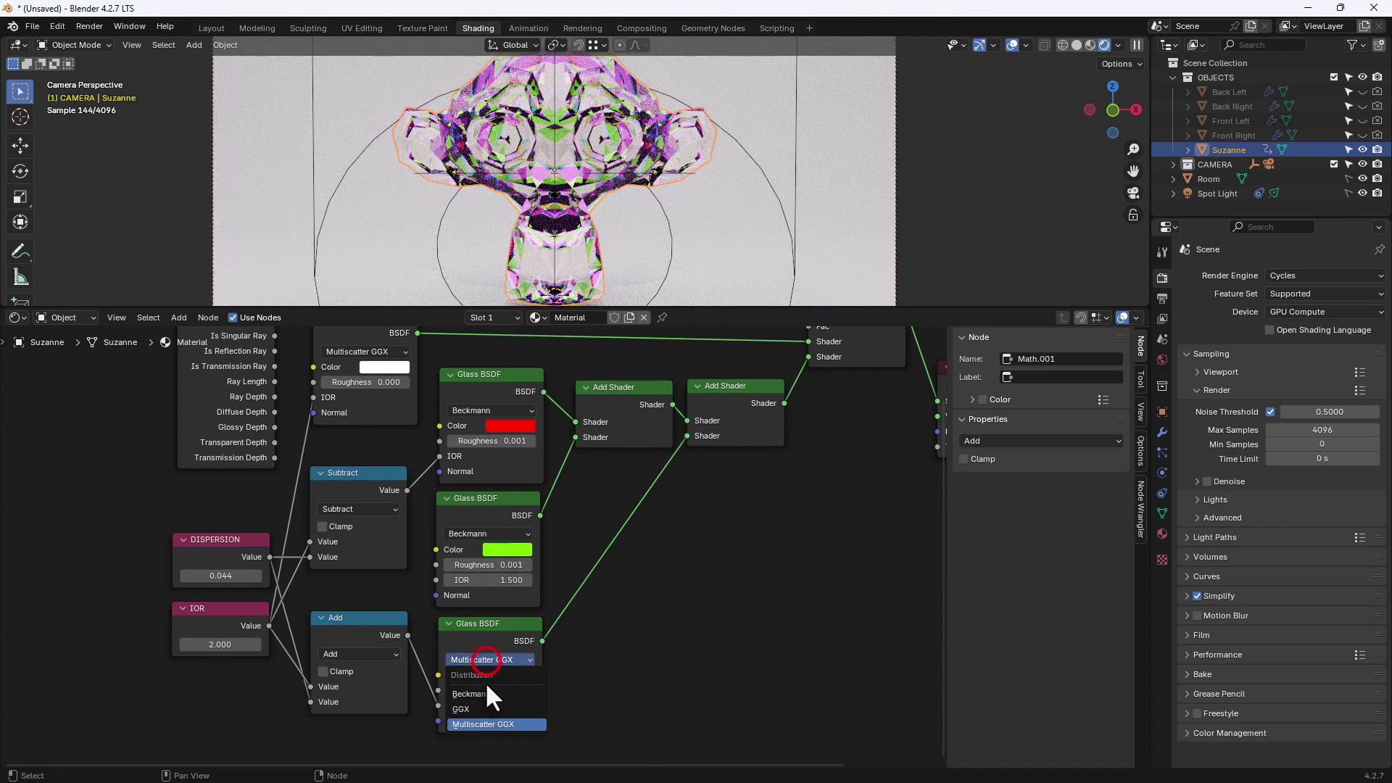
click(485, 689)
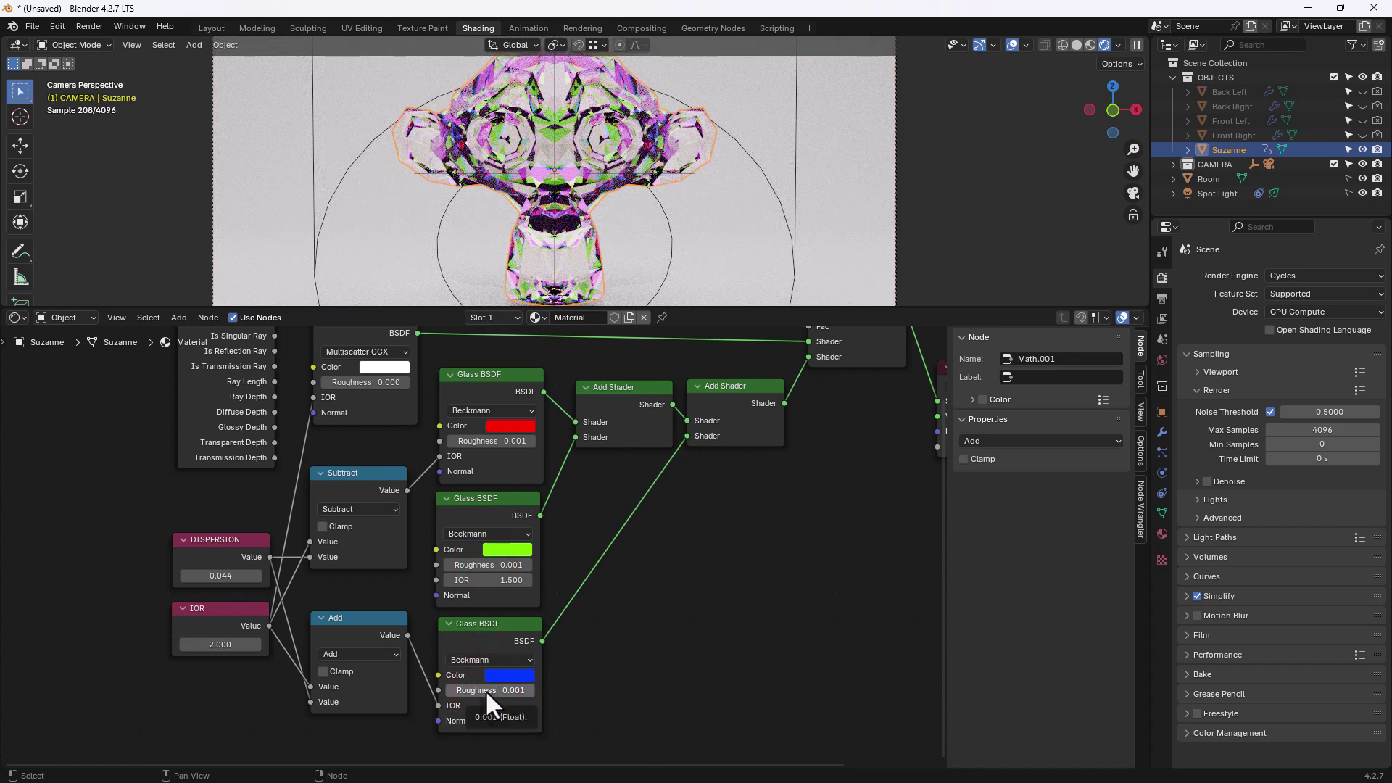
Step: Give the white glass shader Beckmann distribution and roughness 0.001
click(385, 349)
click(383, 380)
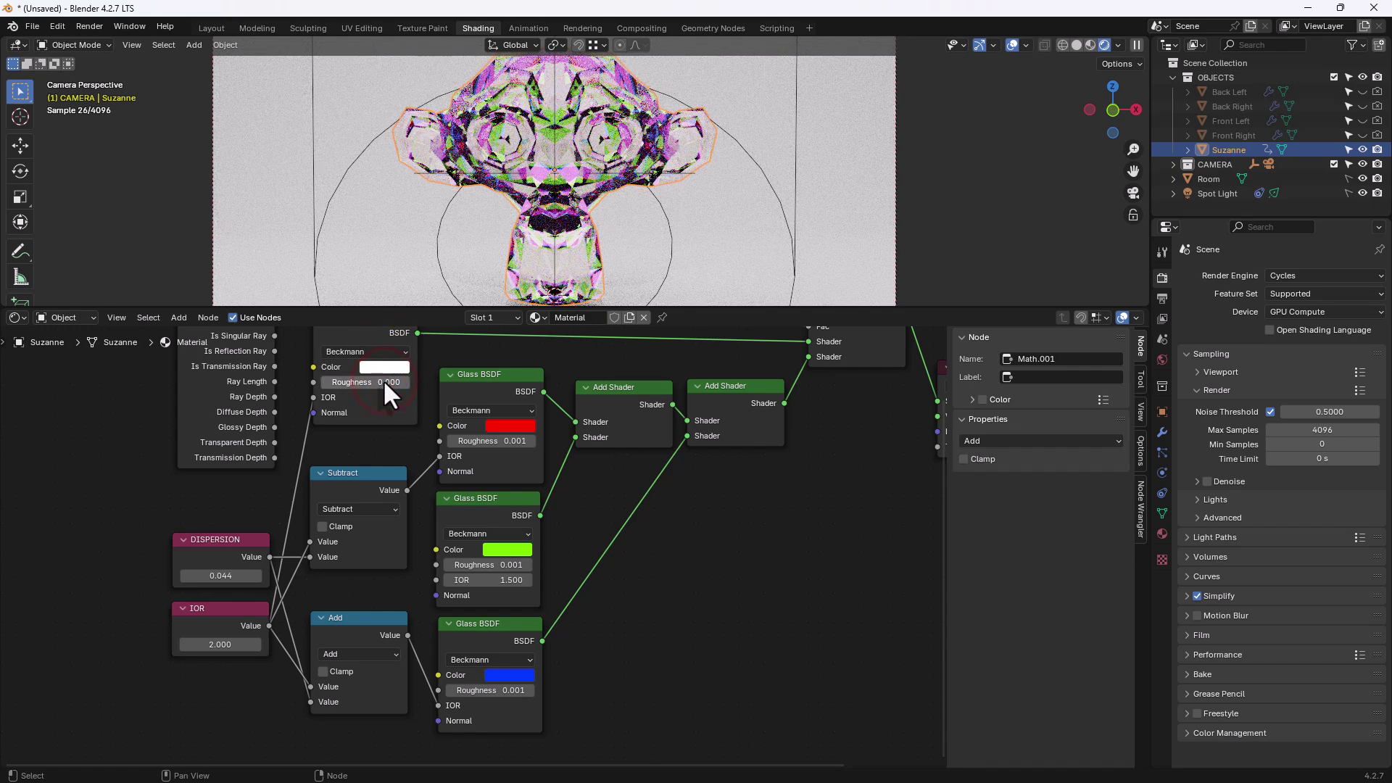
click(383, 380)
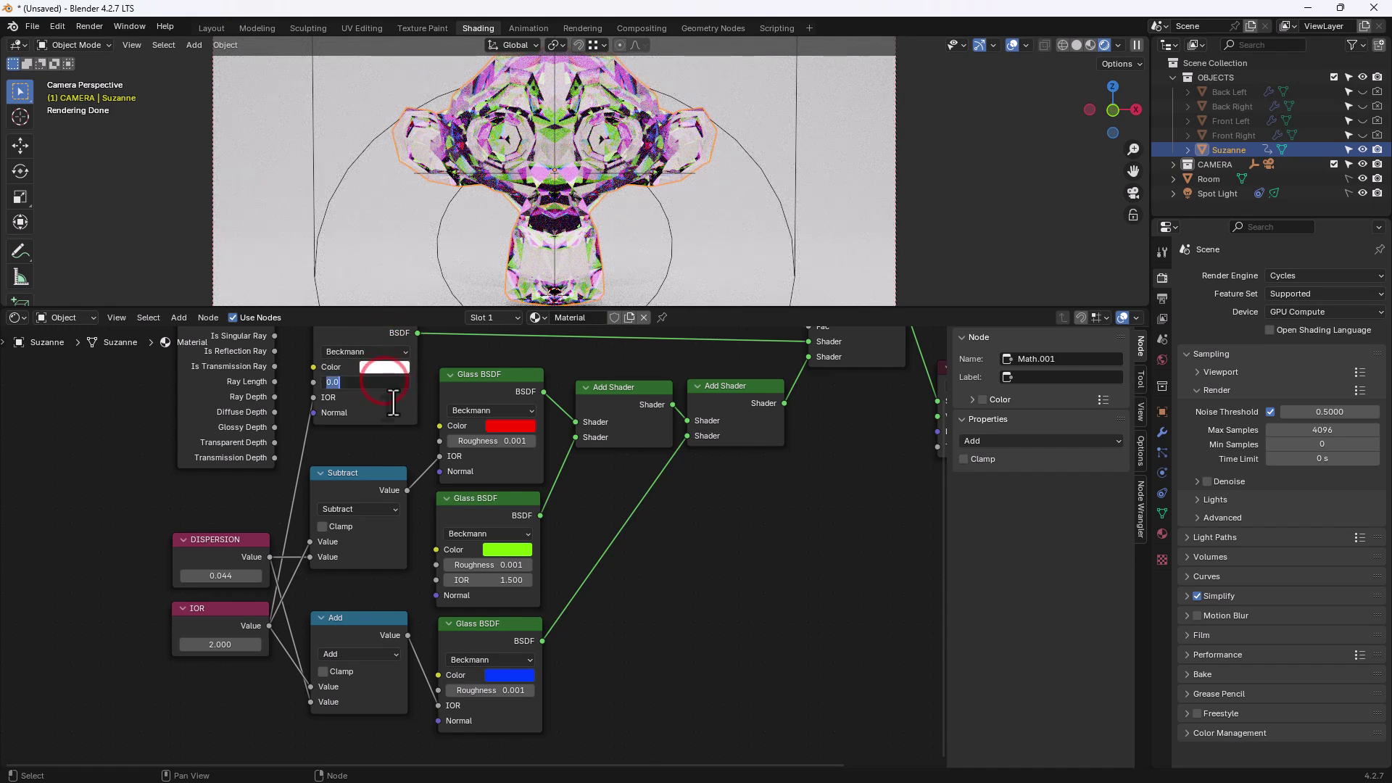
text(.001)
key(Return)
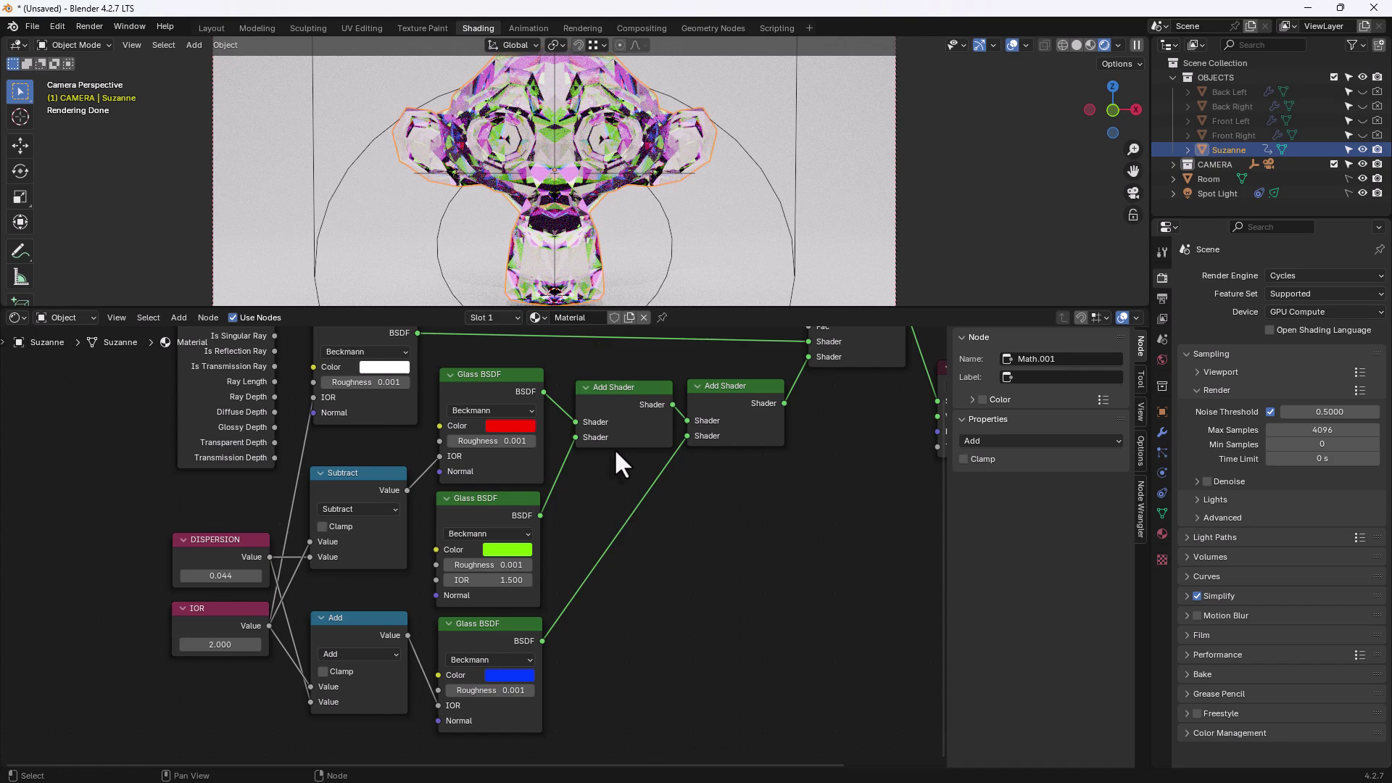
Step: Frame all nodes and connect the IOR Value output to the green Glass BSDF's IOR socket
key(Home)
key(Home)
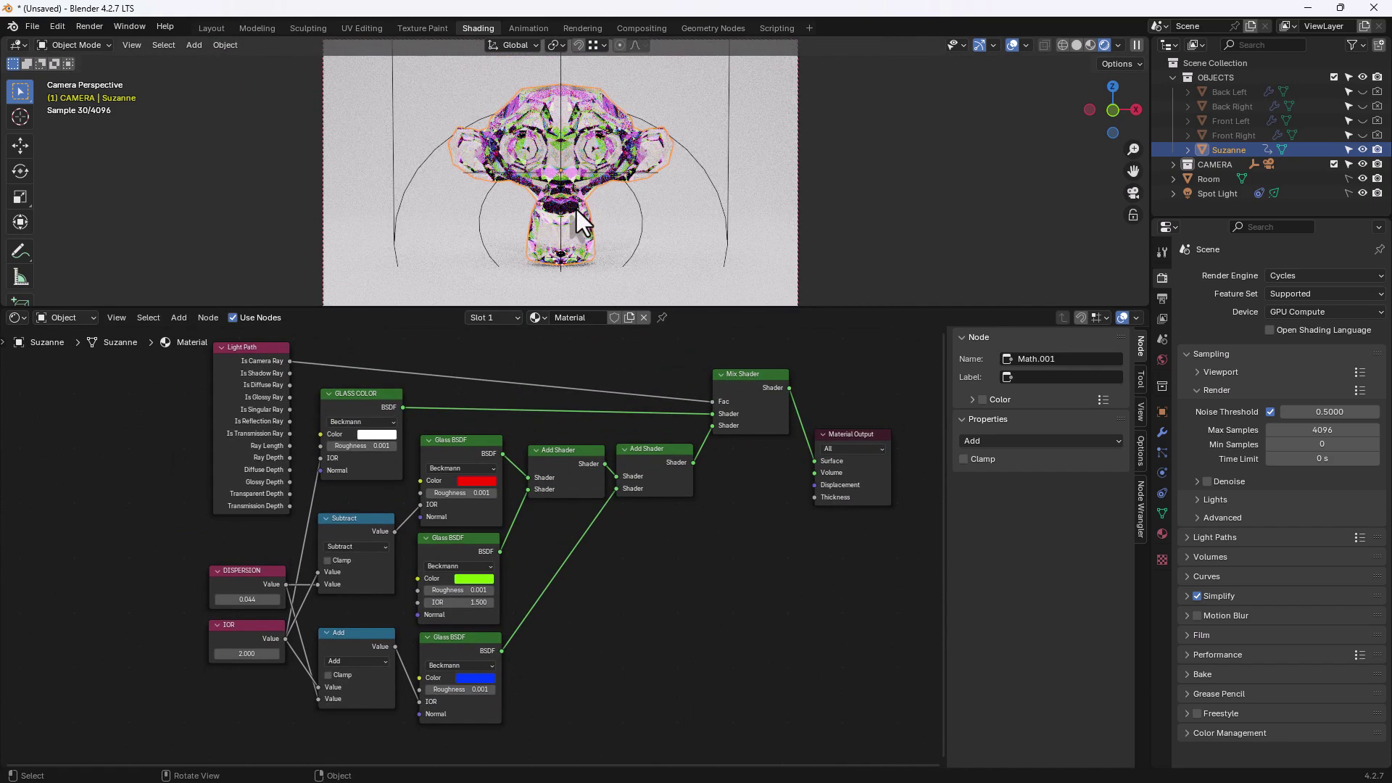
scroll(577, 210, up, 1)
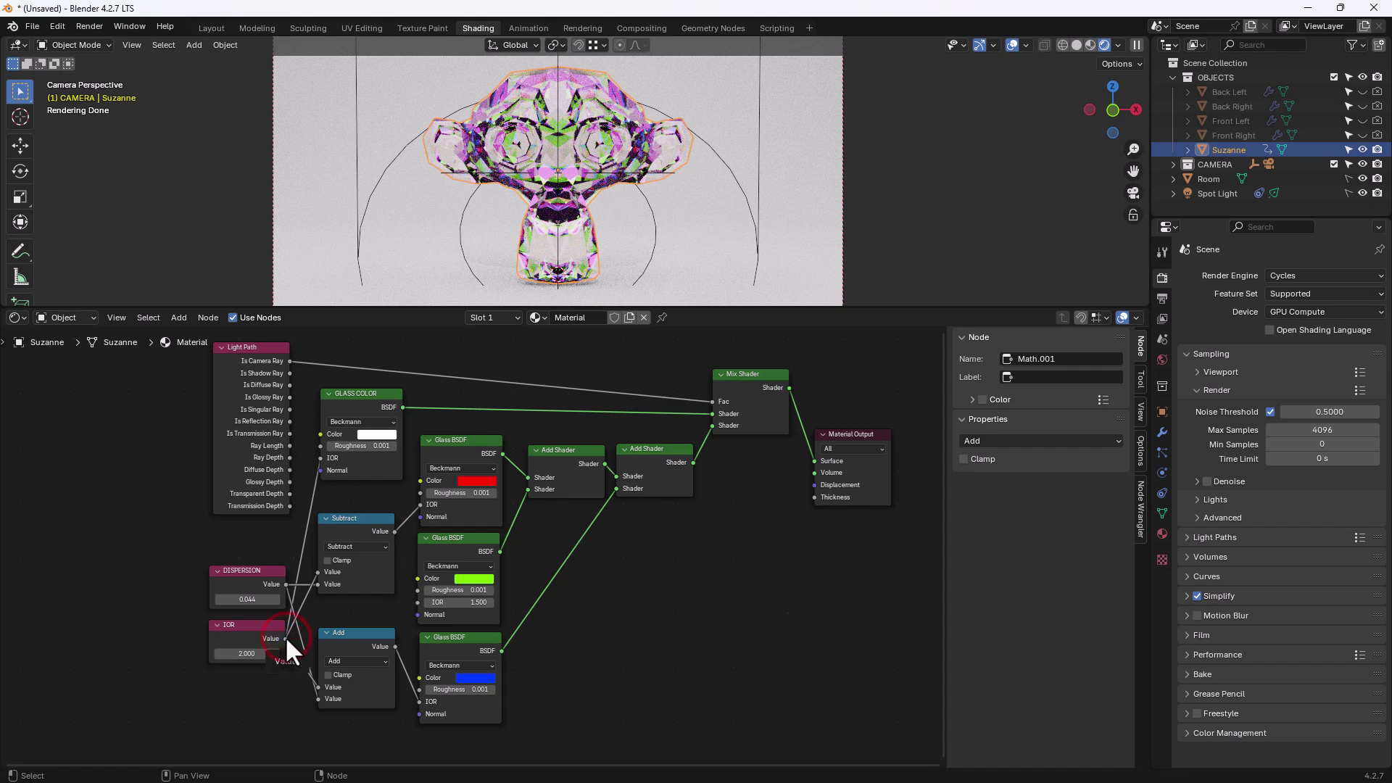
drag(285, 637, 407, 605)
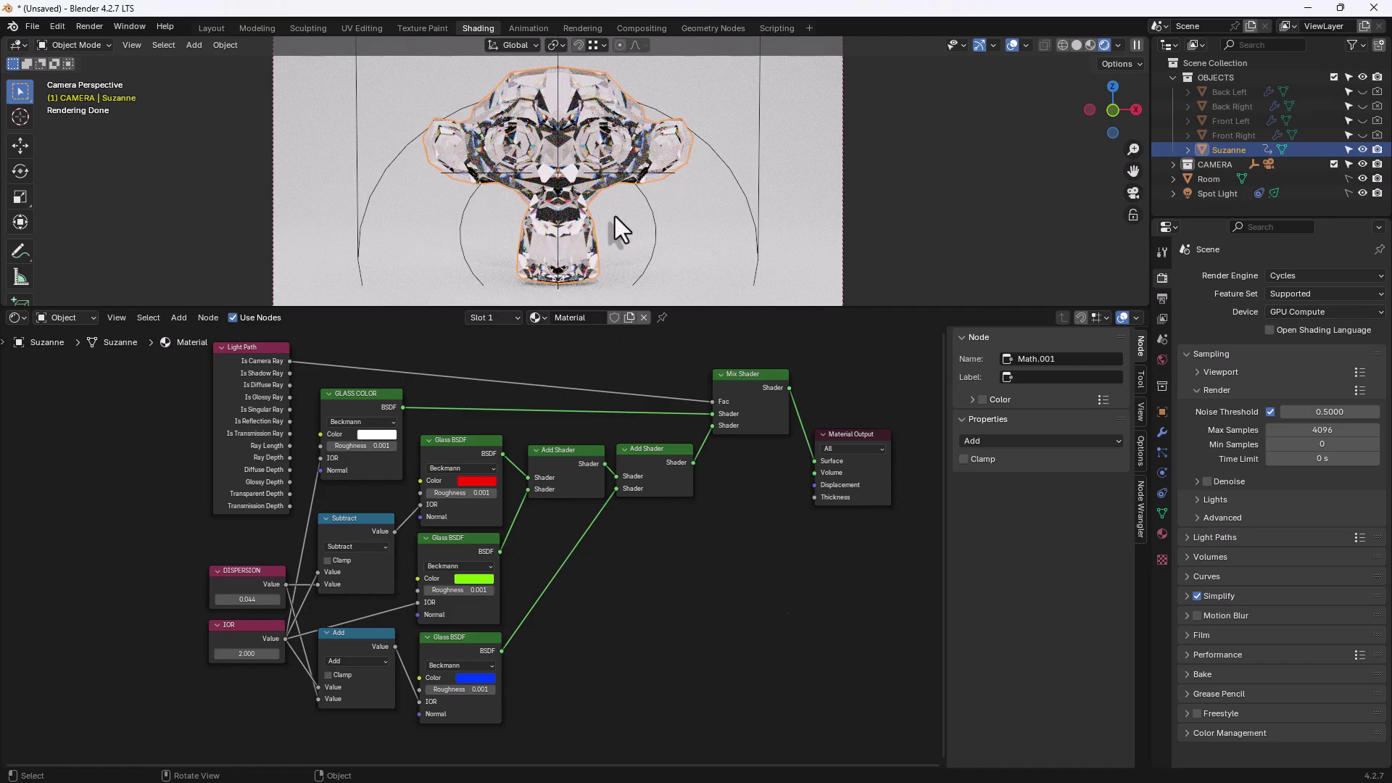
scroll(561, 207, up, 5)
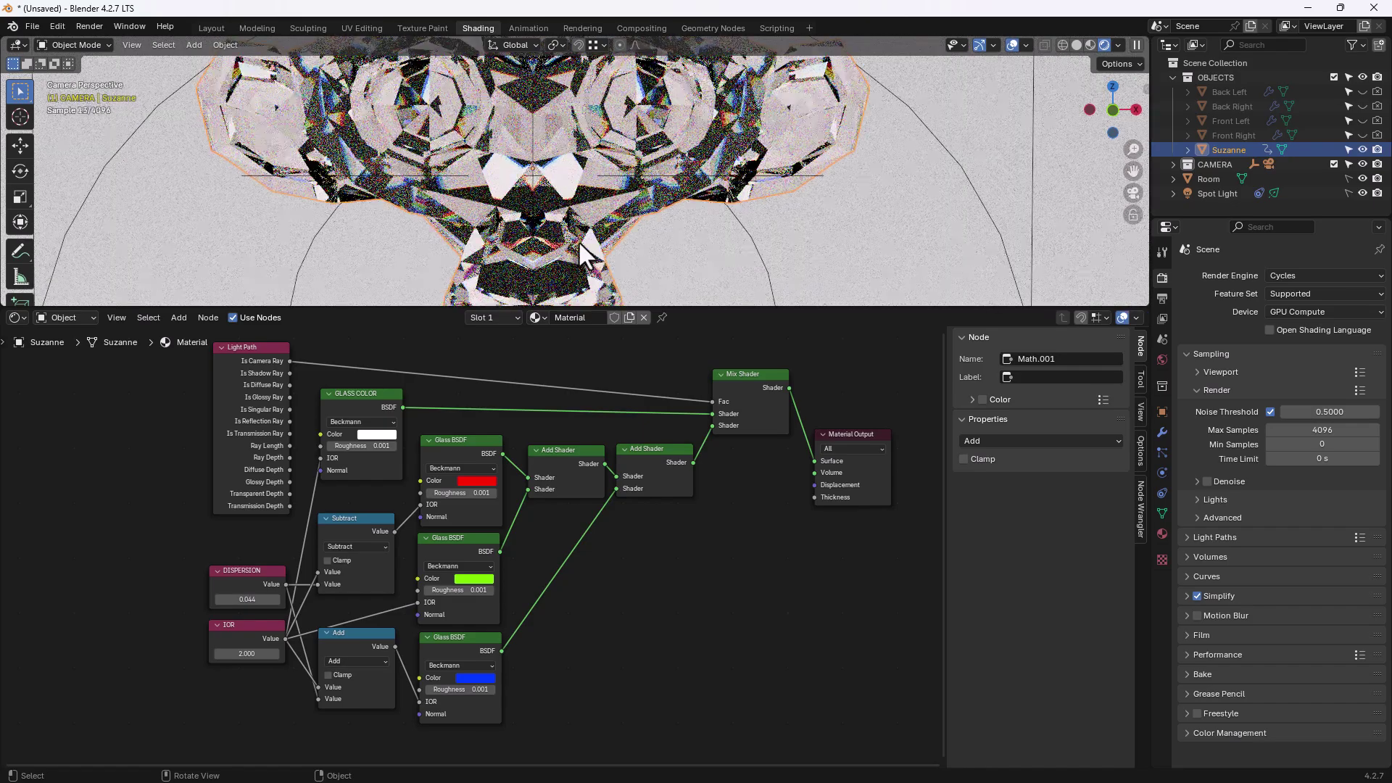
scroll(577, 241, up, 4)
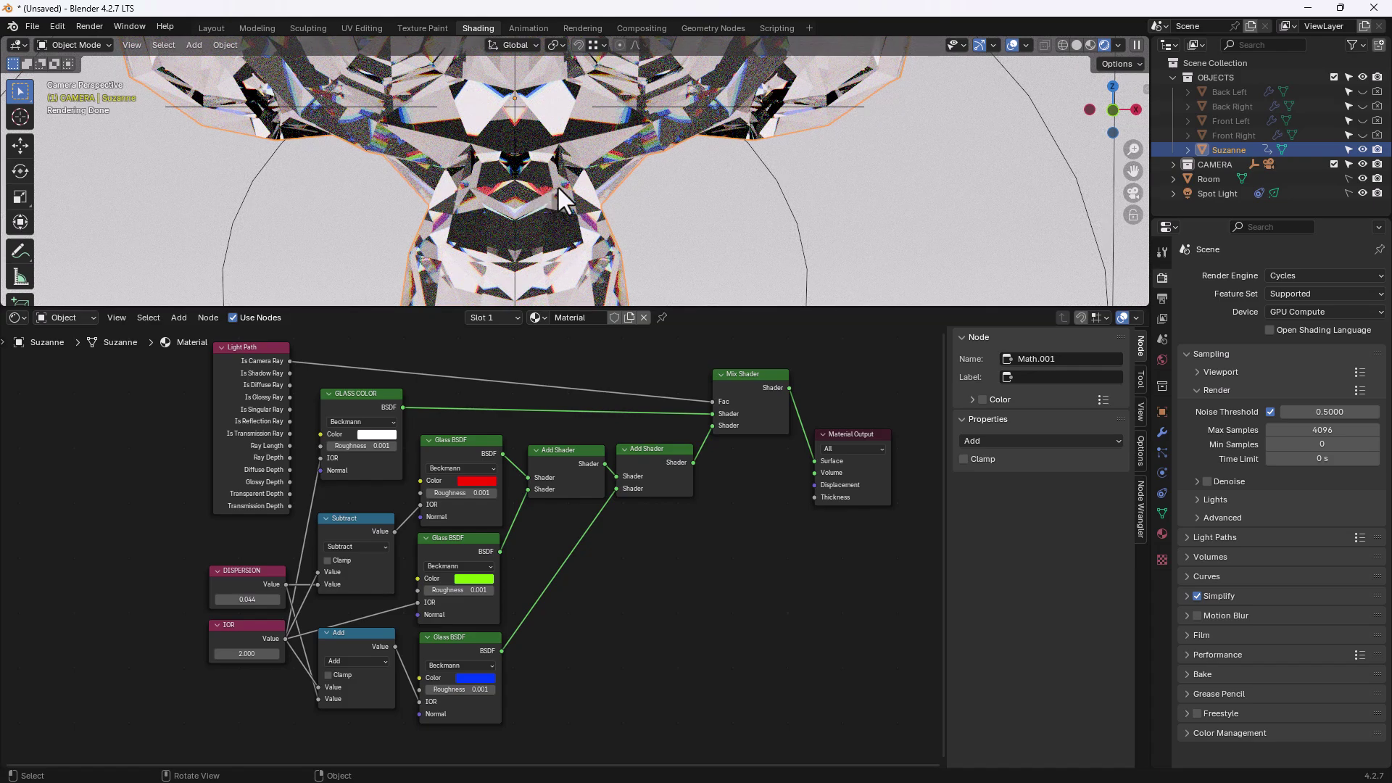
middle_drag(684, 158, 618, 154)
scroll(616, 155, up, 3)
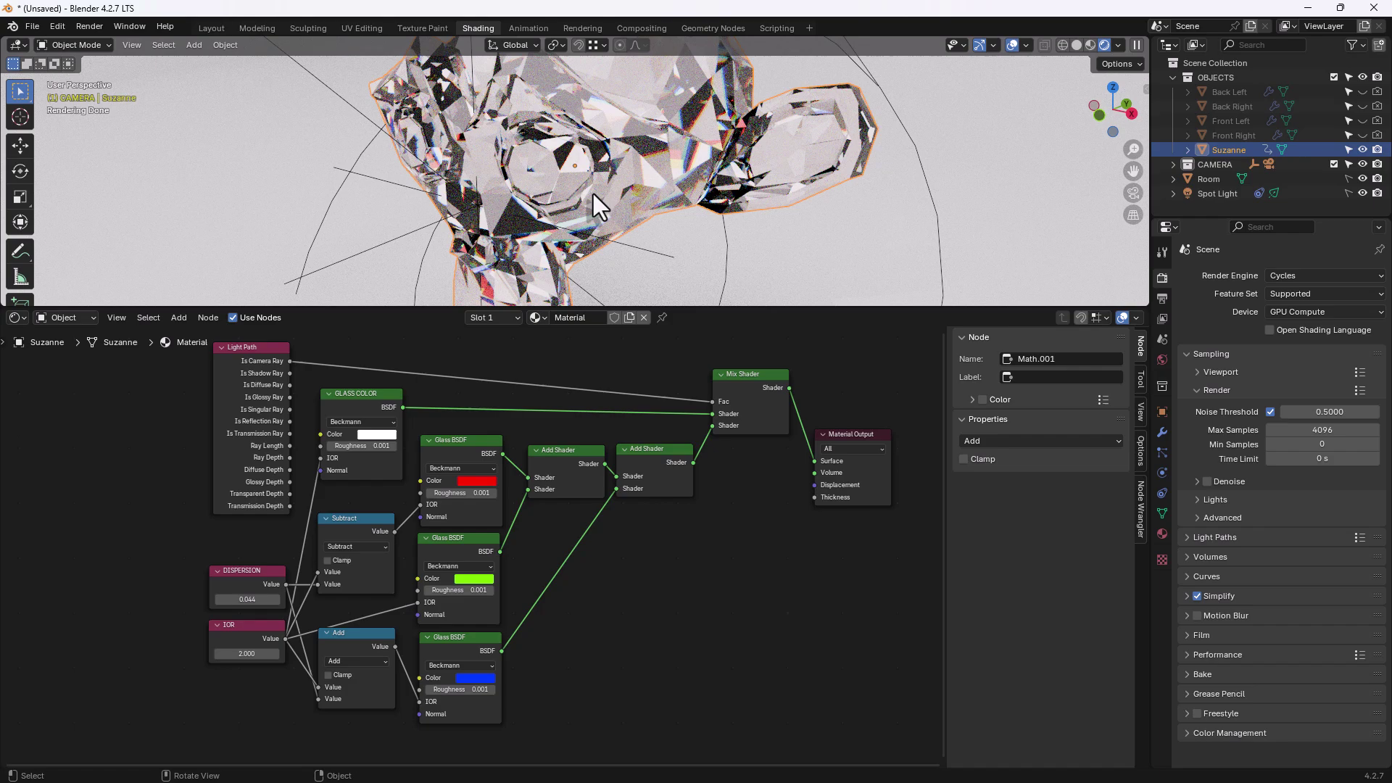
middle_drag(555, 224, 654, 185)
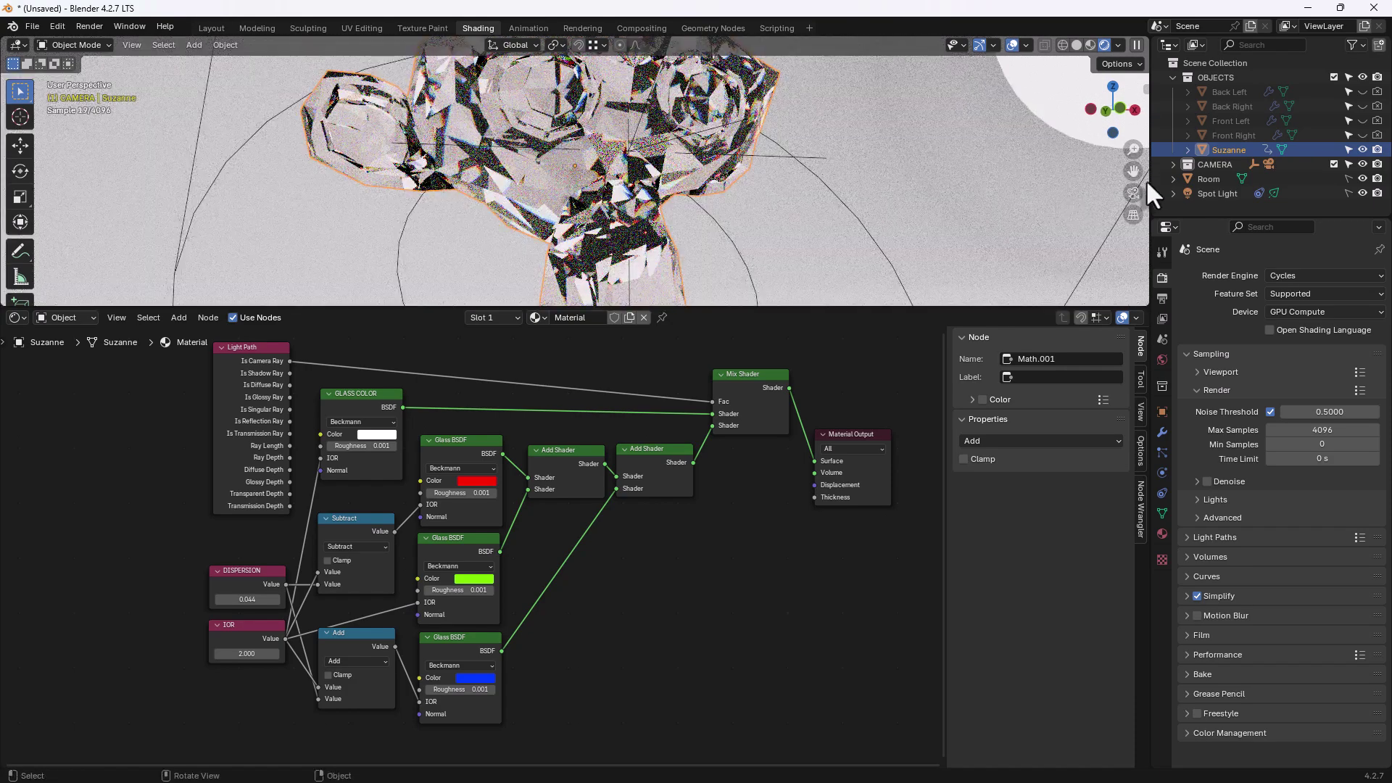
click(1116, 198)
click(1130, 196)
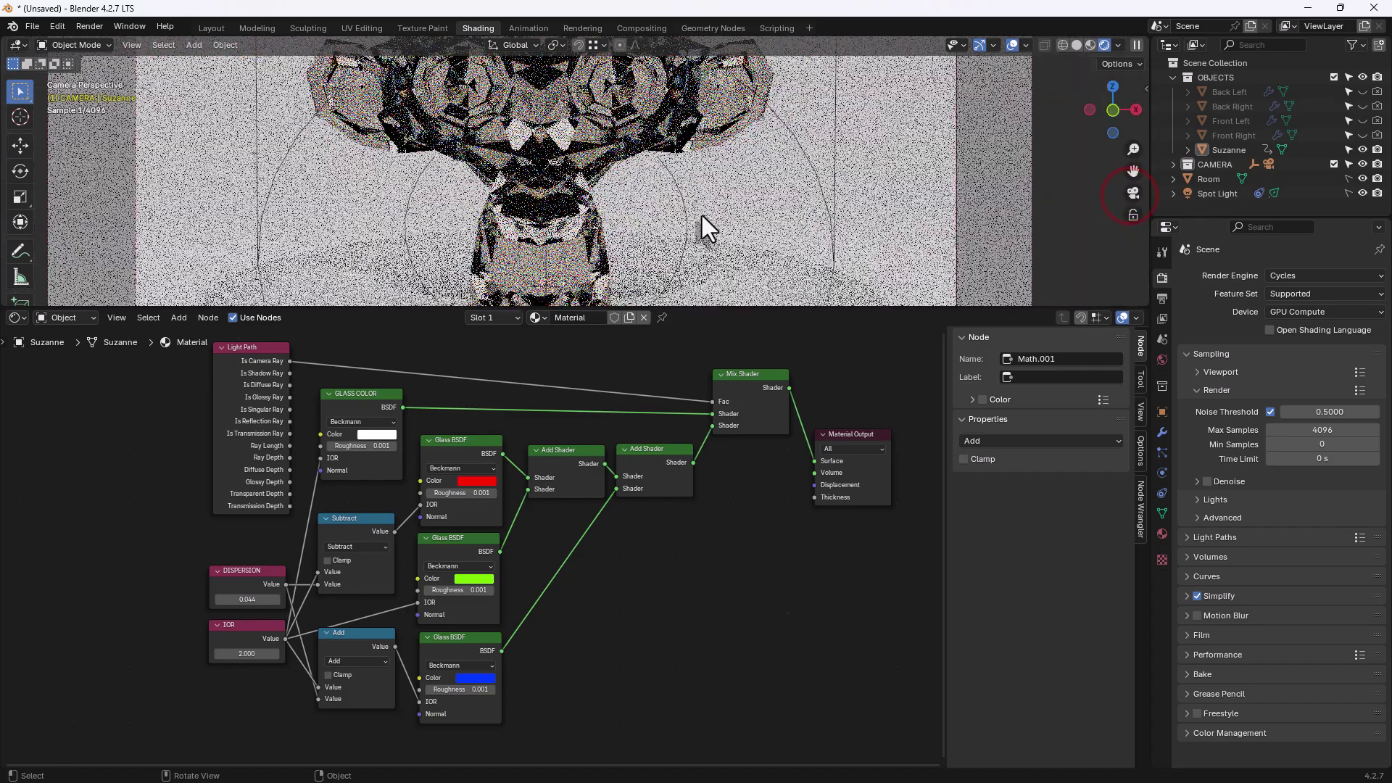
scroll(678, 197, down, 2)
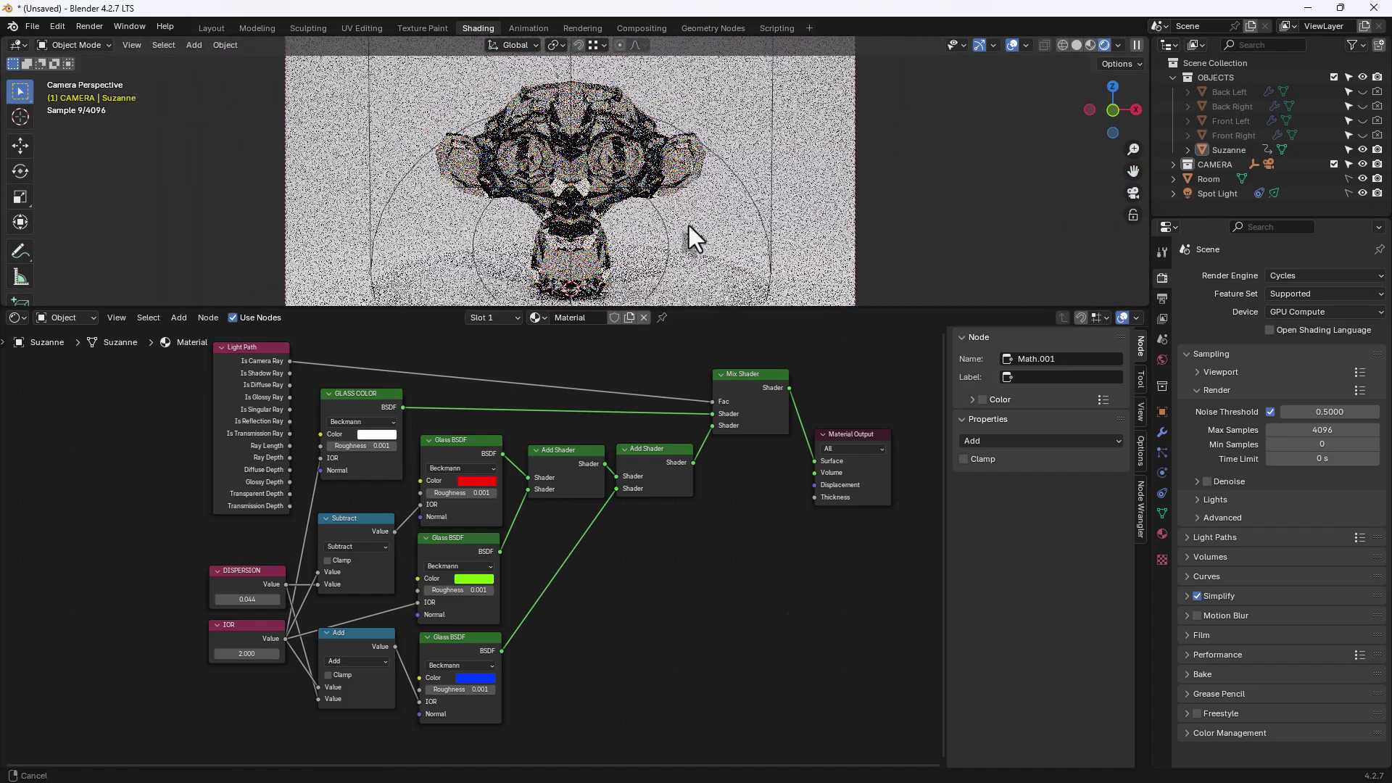
Step: Rename the material to 'CRYSTAL GLASS' and unhide Front Right in the Outliner
scroll(690, 573, down, 2)
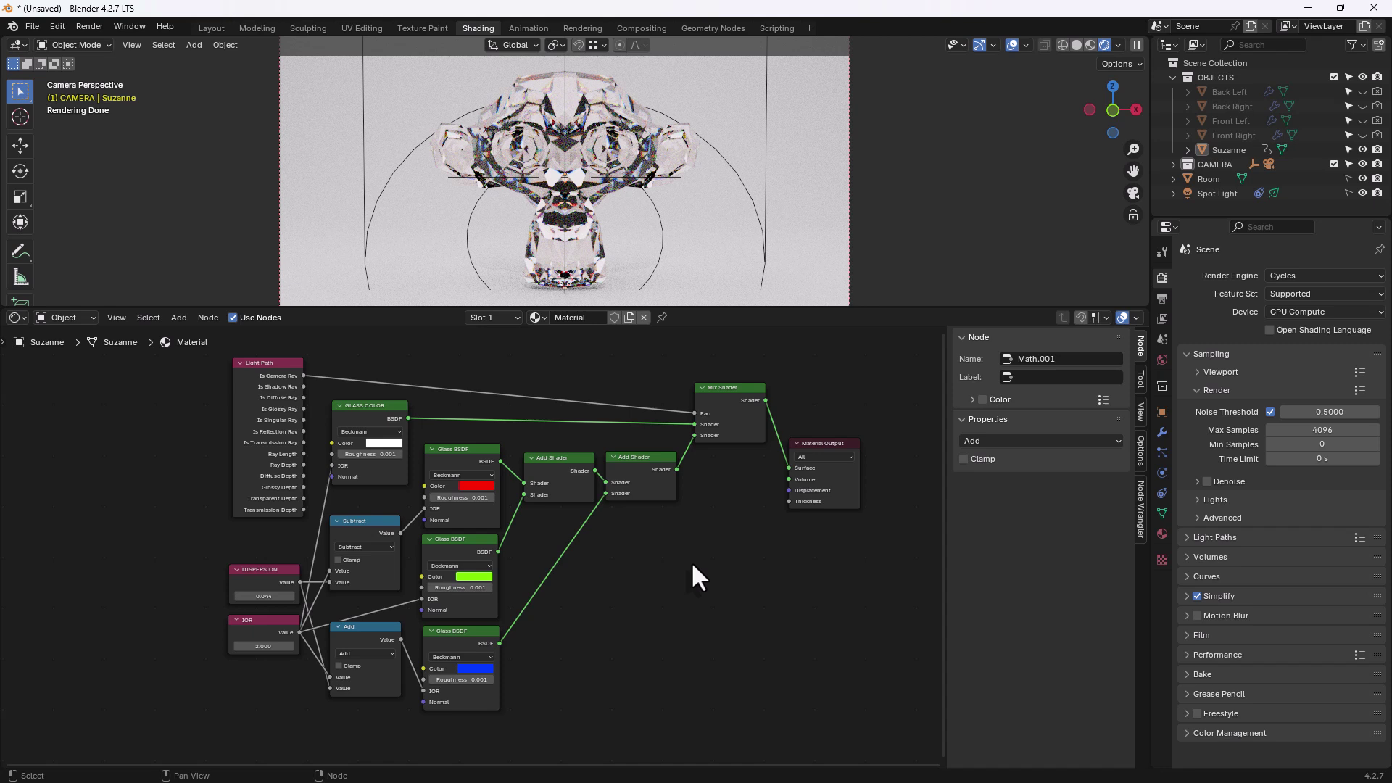
click(583, 320)
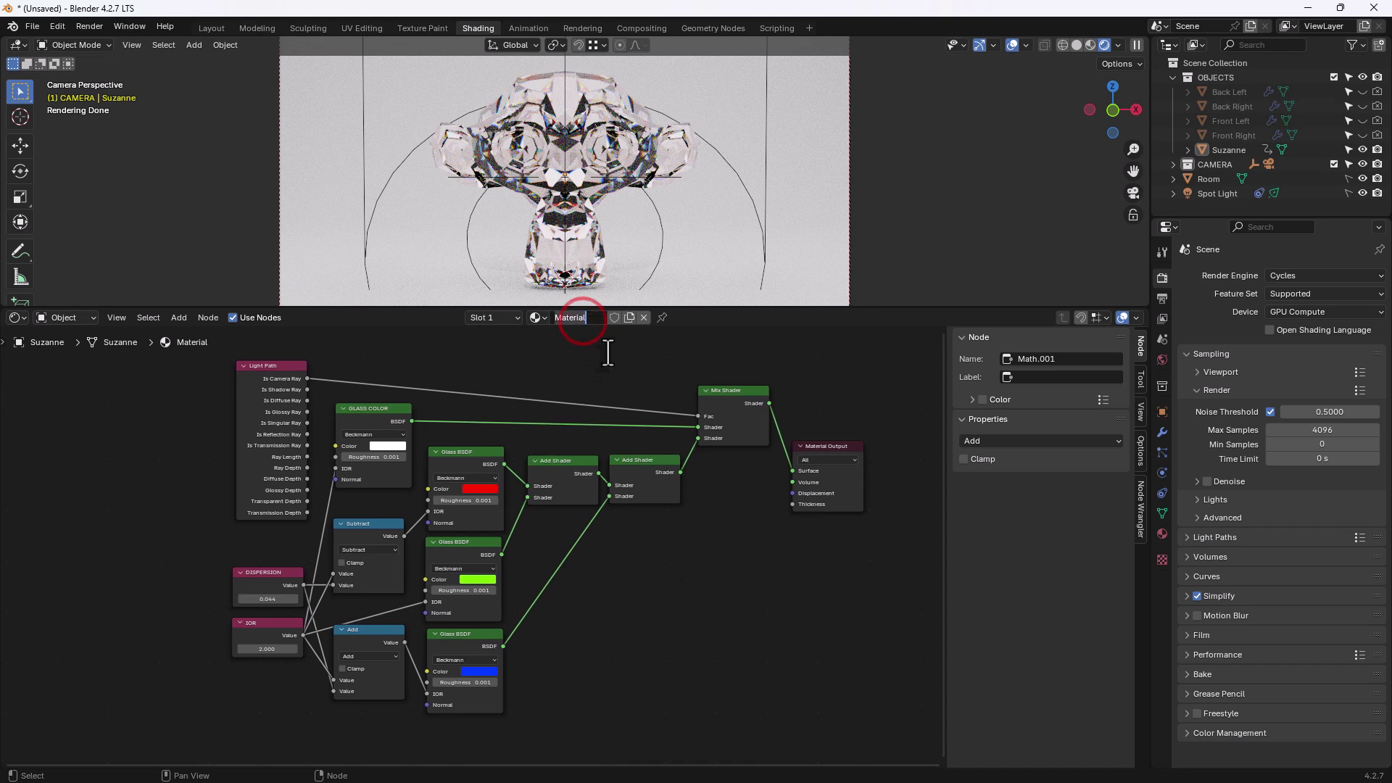
text(C)
text(RYSTAL GLASS)
key(Return)
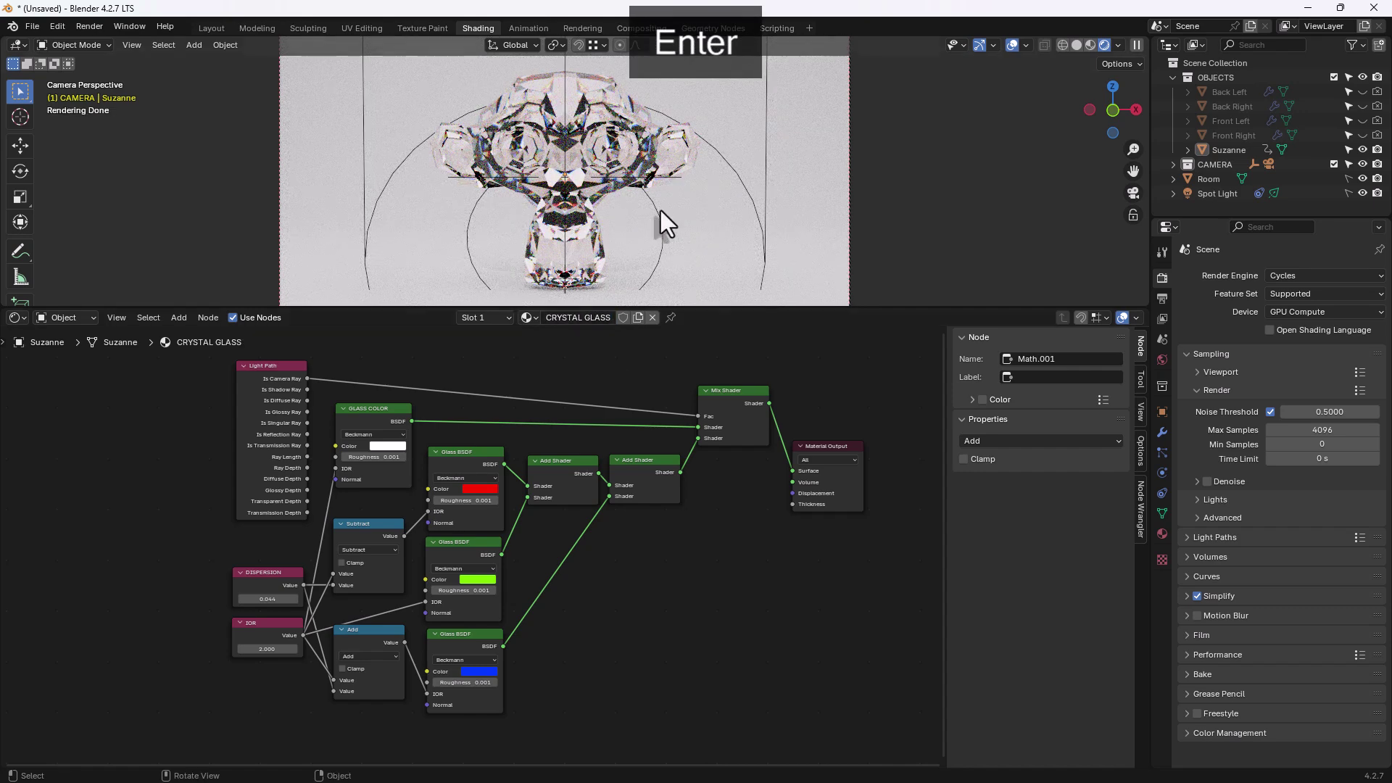
click(1363, 134)
Step: Unhide Front Left, then remove Front Right's Subdivision, shade it flat and assign CRYSTAL GLASS
click(1362, 120)
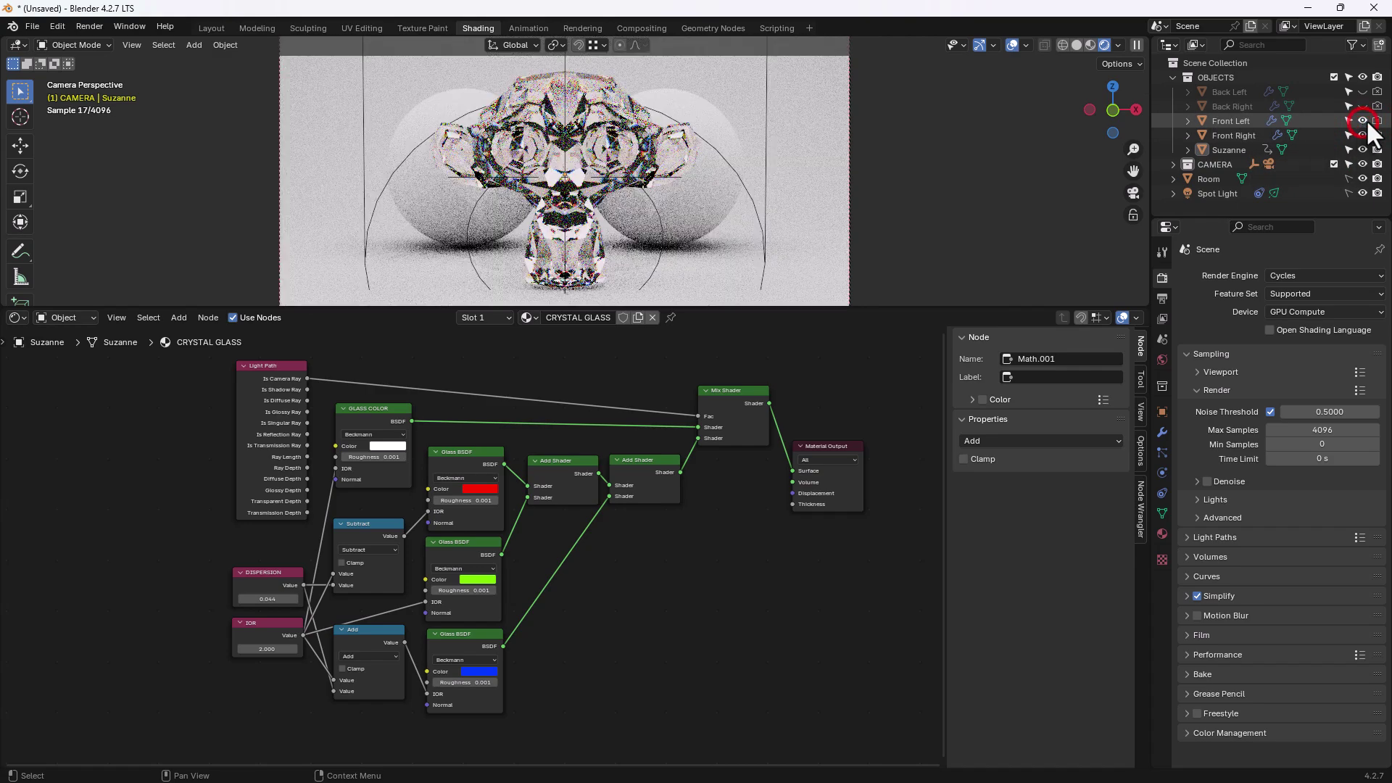
click(1363, 120)
click(1362, 121)
click(1363, 121)
click(1363, 120)
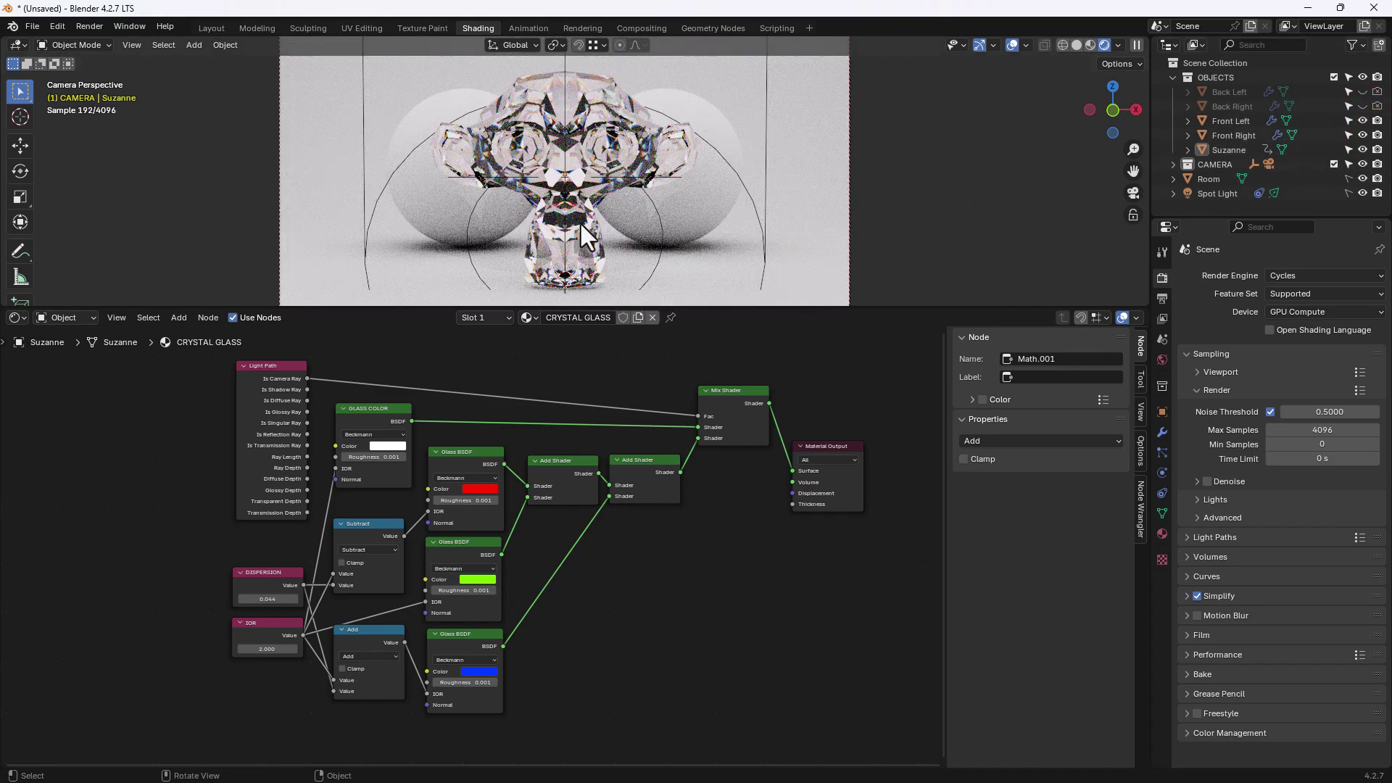
click(1164, 432)
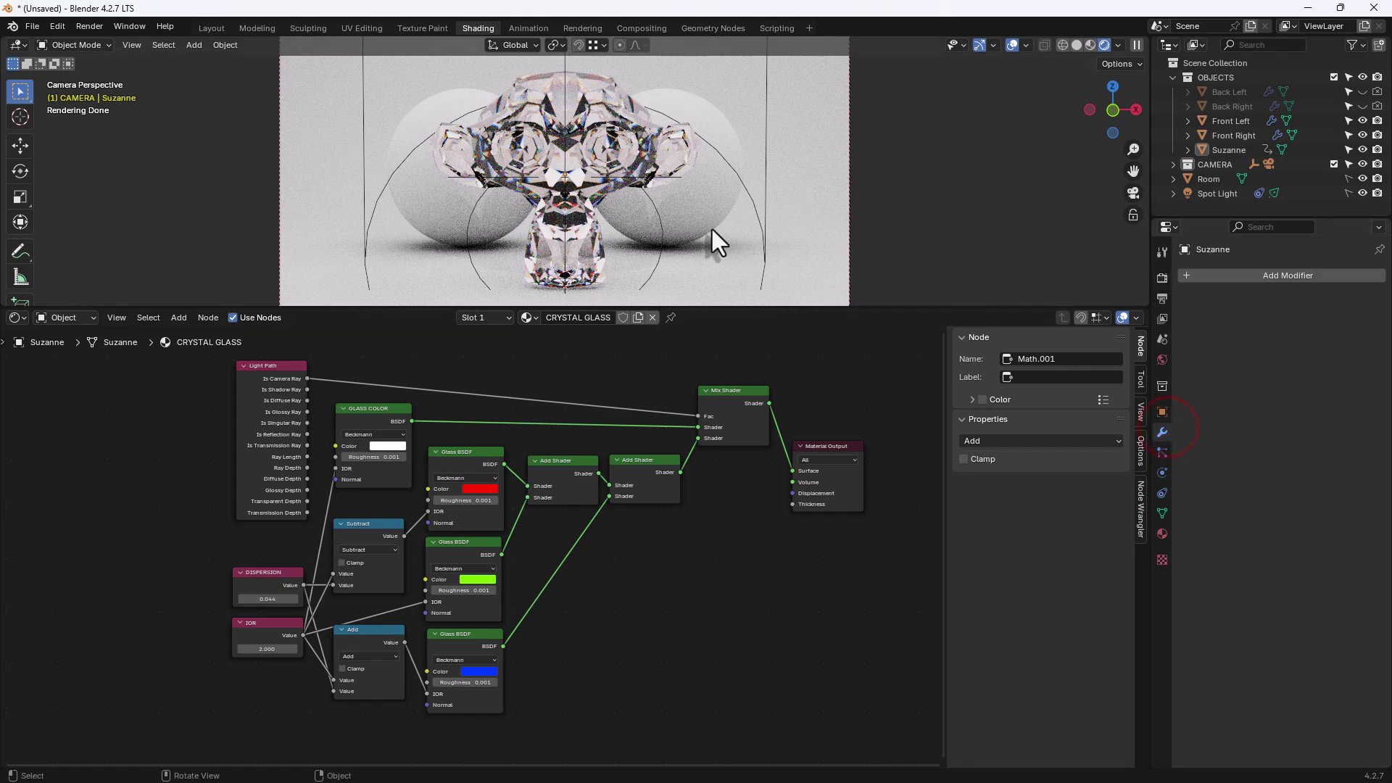
click(703, 196)
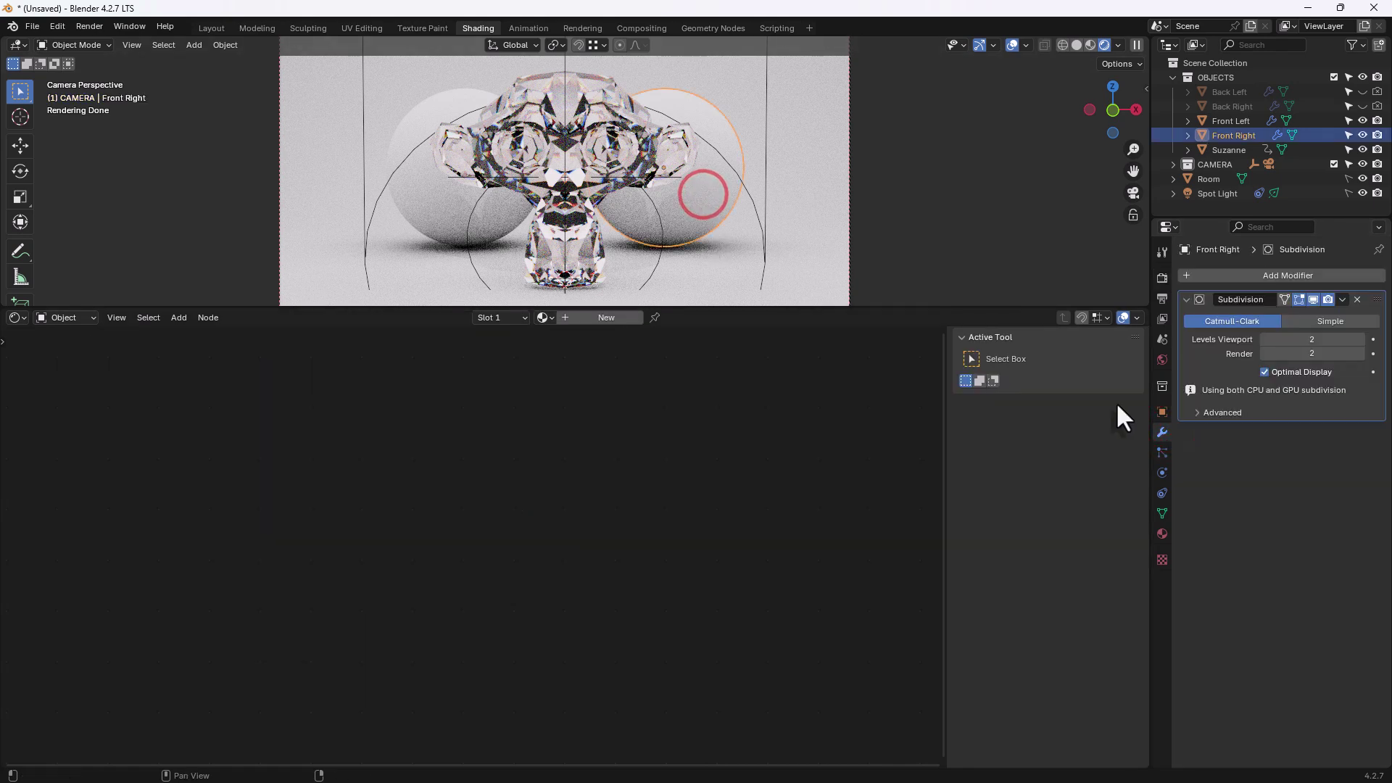
click(1357, 300)
right_click(724, 142)
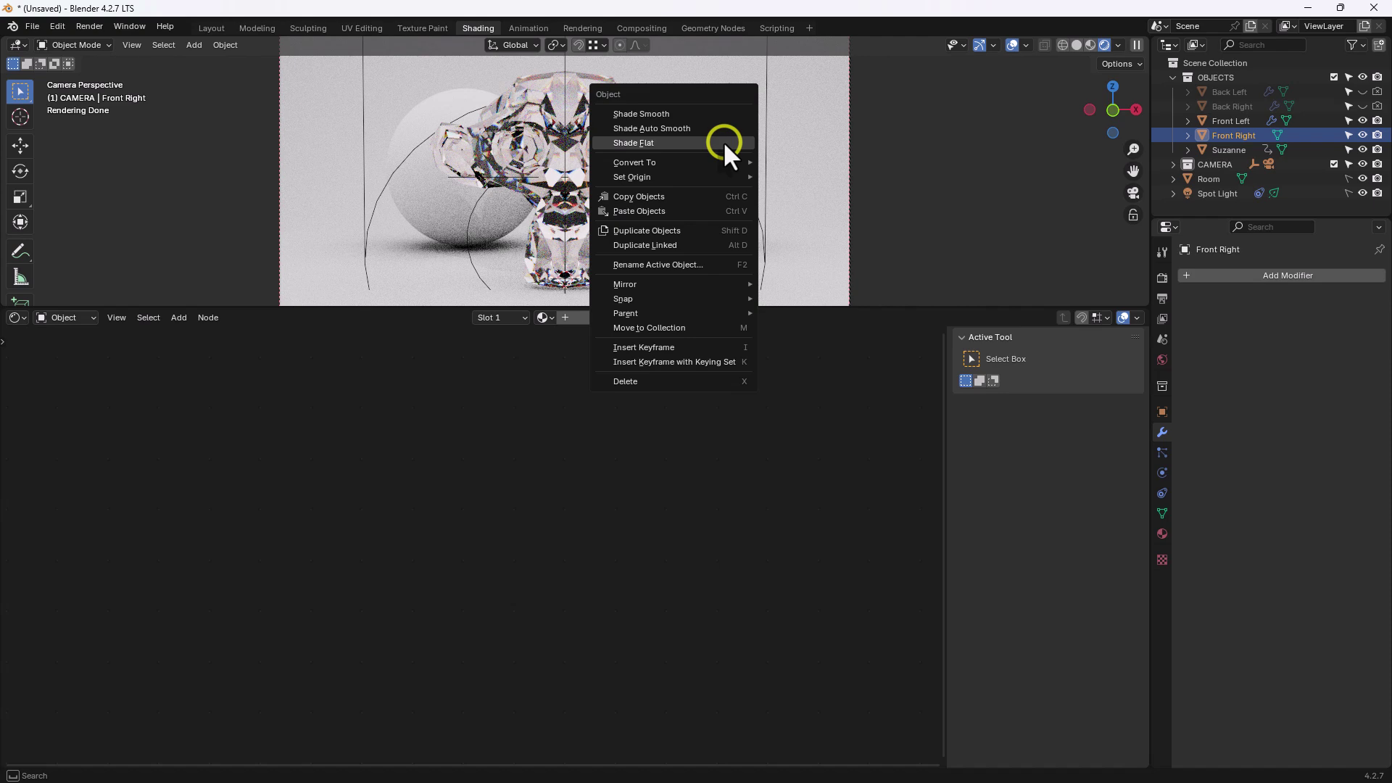
click(724, 142)
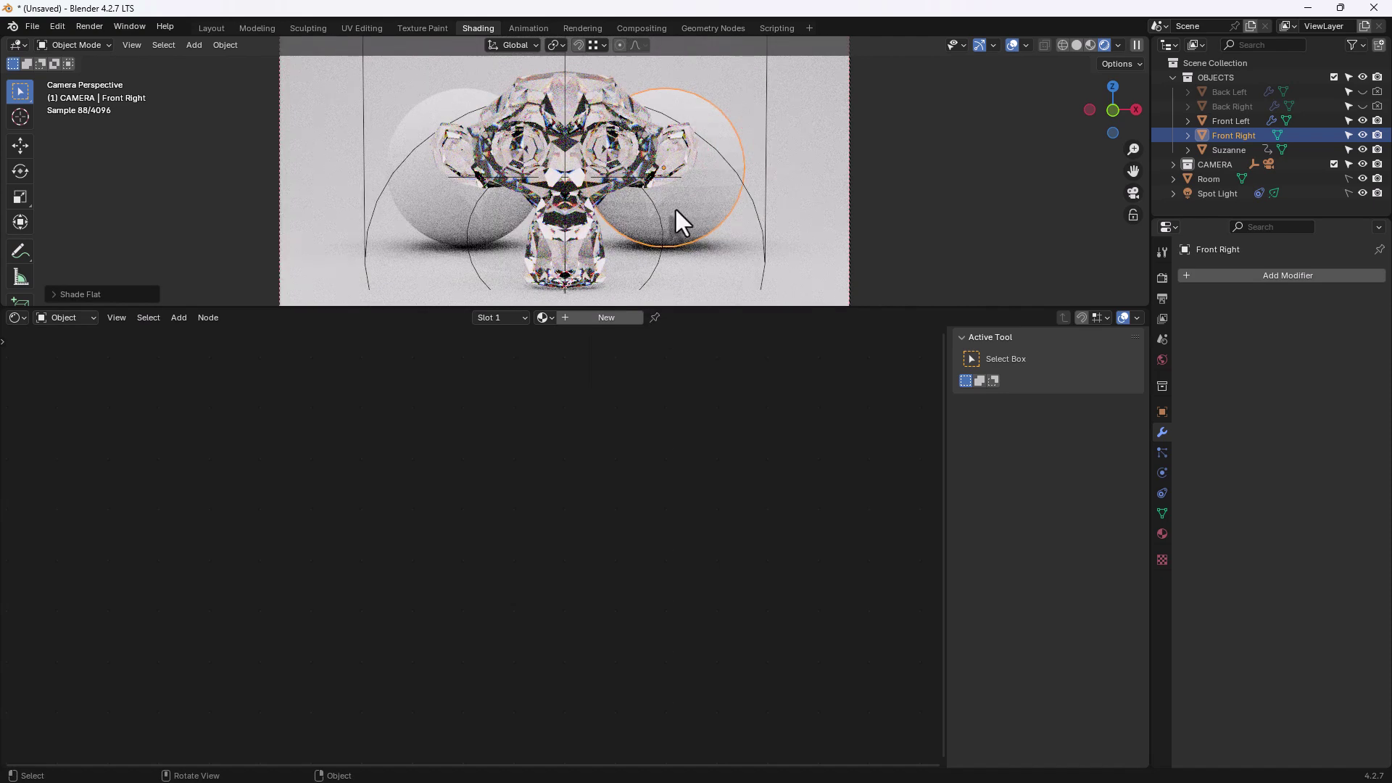
click(544, 318)
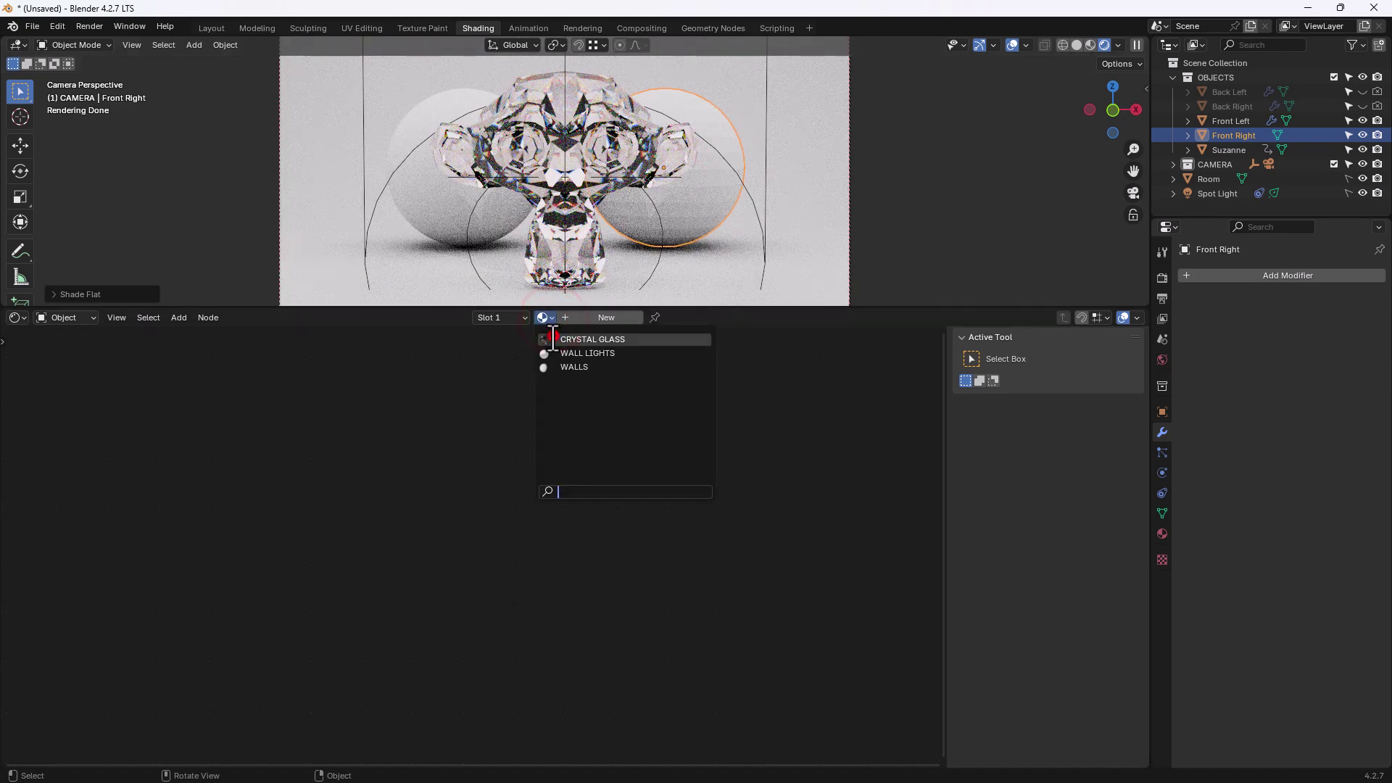
click(553, 336)
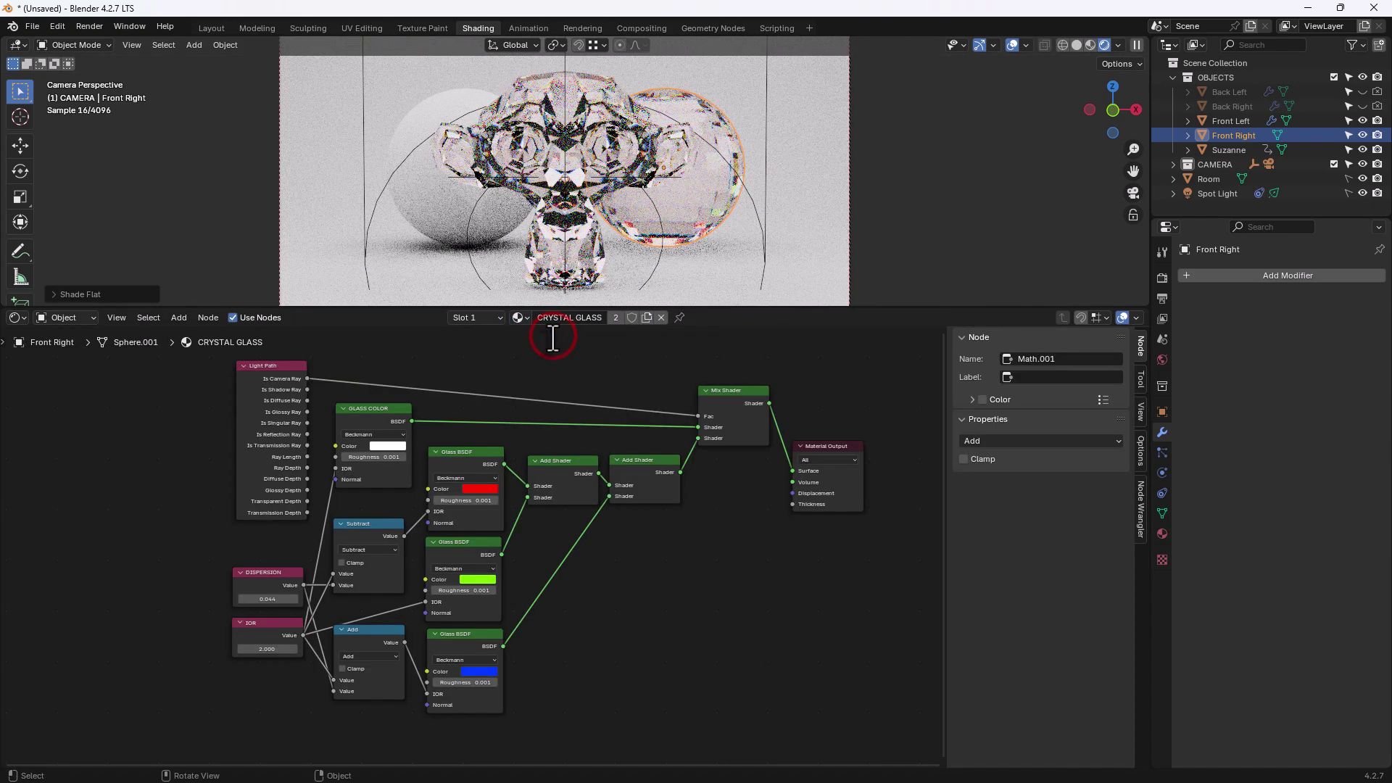
Step: Remove Front Left's Subdivision modifier, shade it flat and assign CRYSTAL GLASS
click(417, 118)
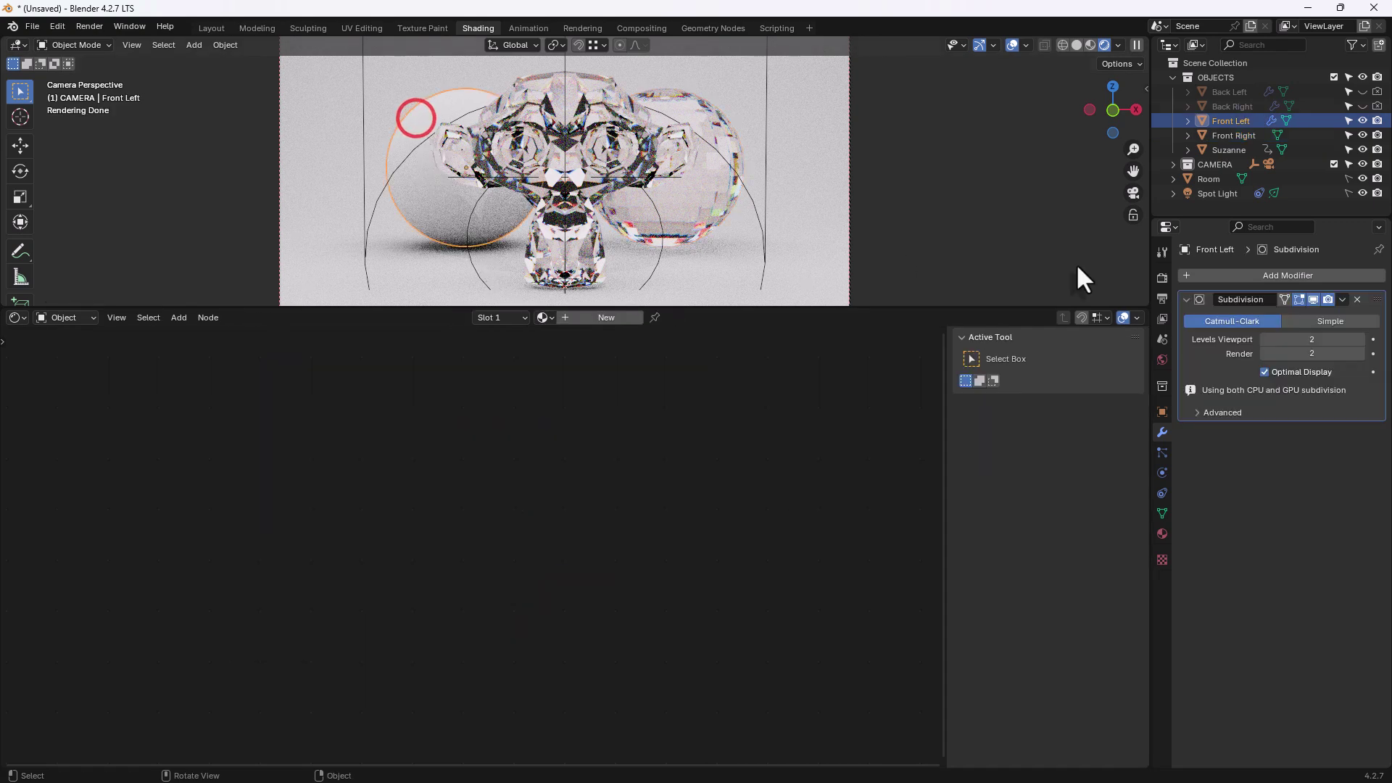
click(1357, 298)
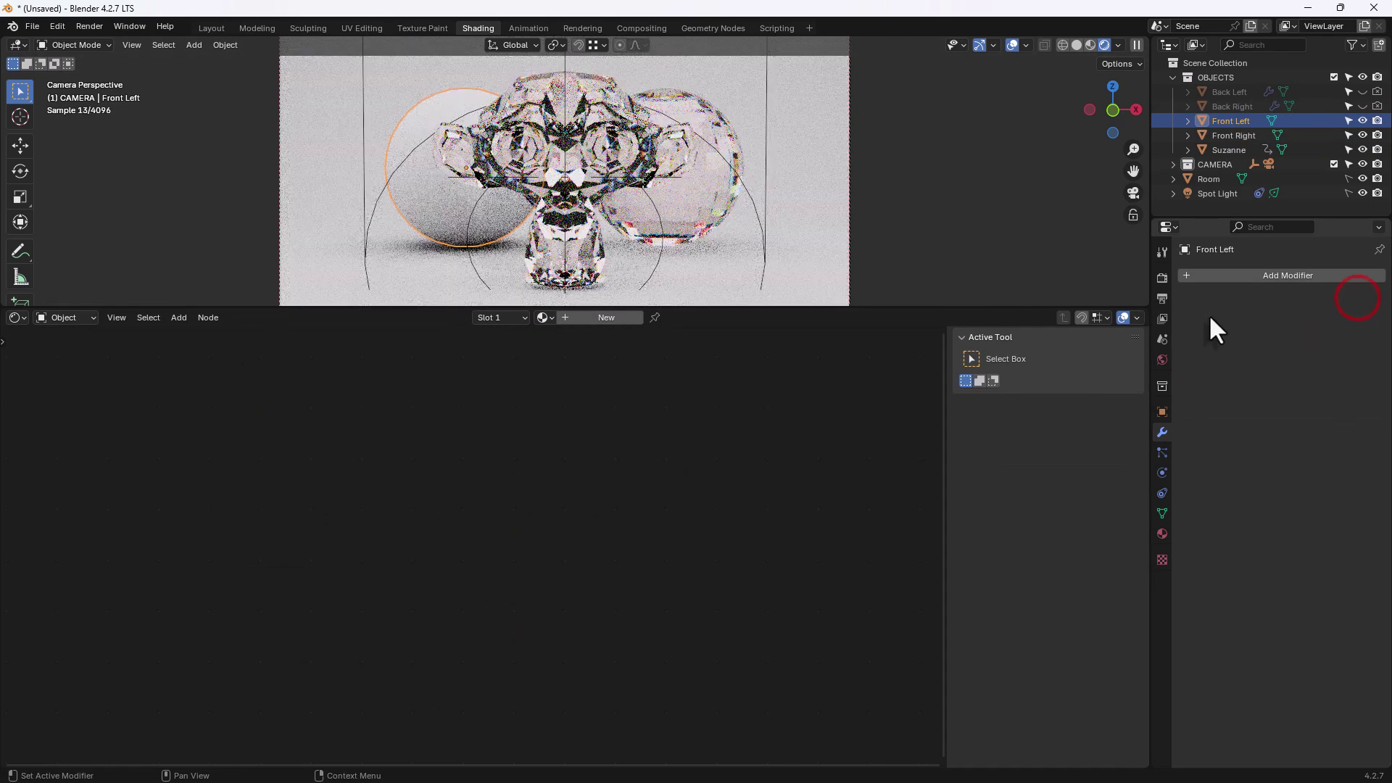
right_click(425, 204)
click(425, 206)
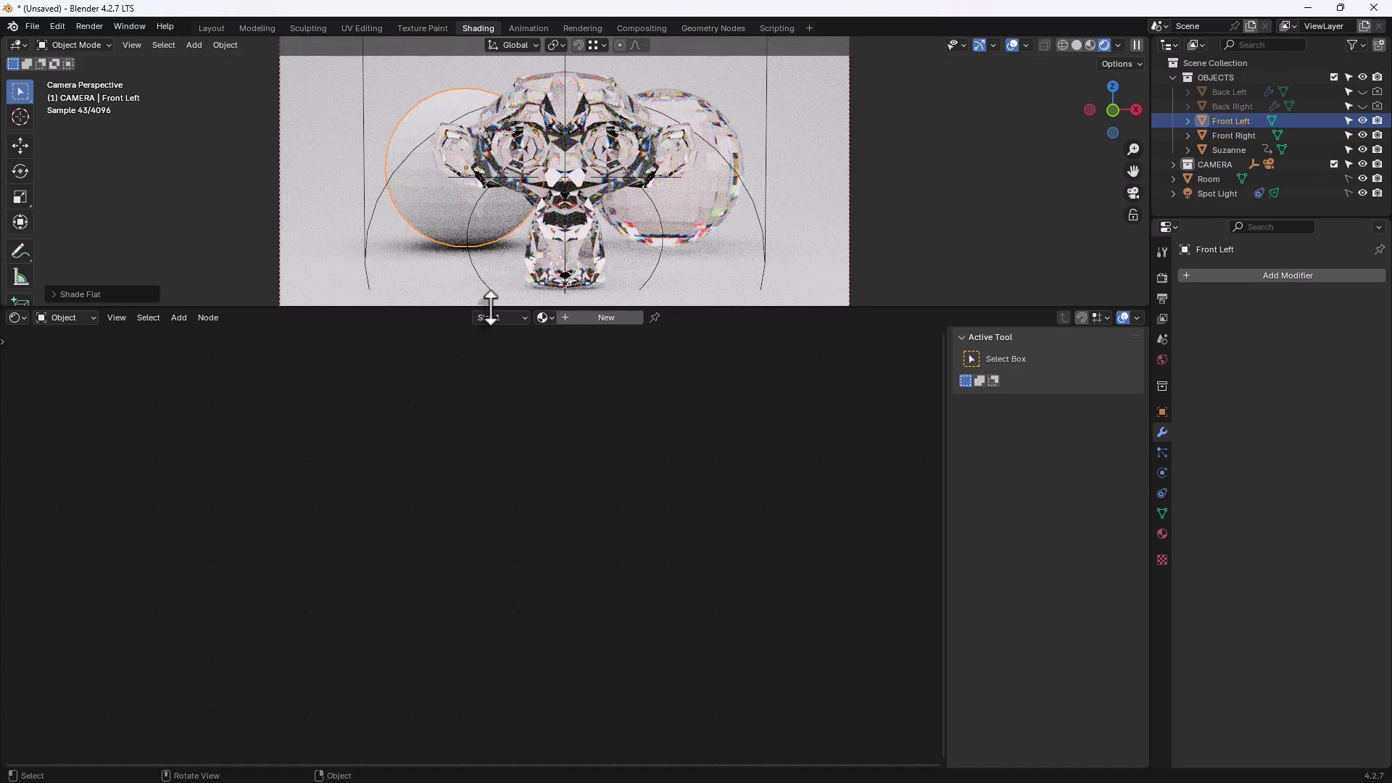
click(543, 318)
click(556, 337)
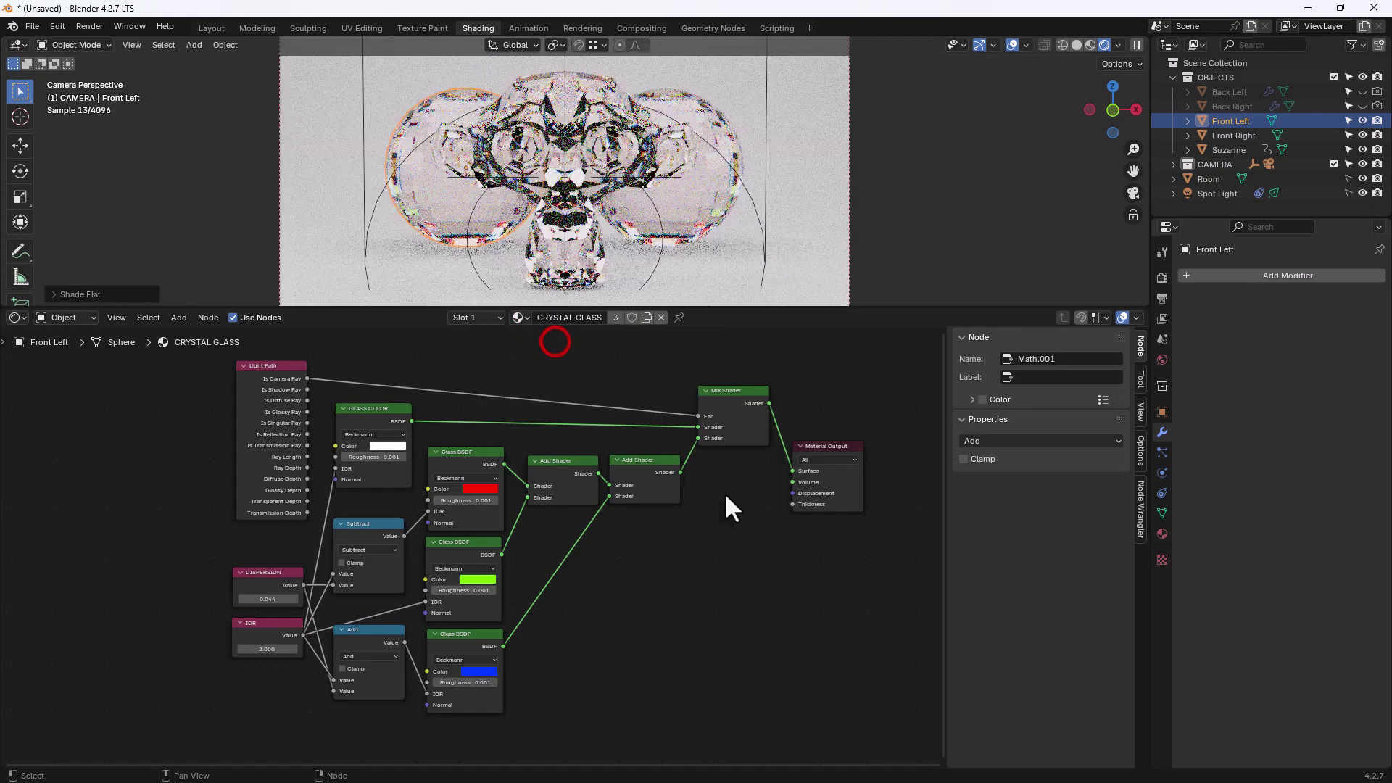
click(713, 573)
scroll(707, 192, up, 1)
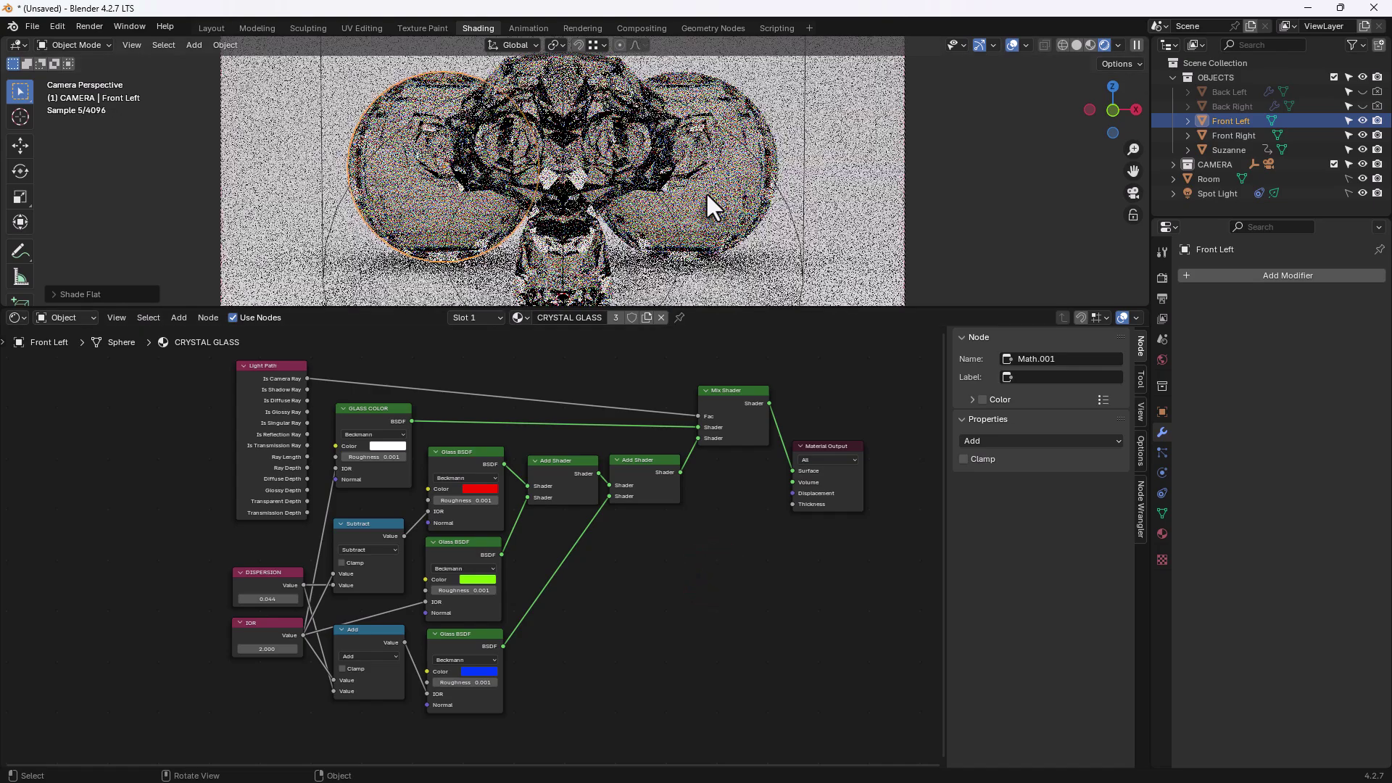
shift+middle_drag(707, 194, 712, 210)
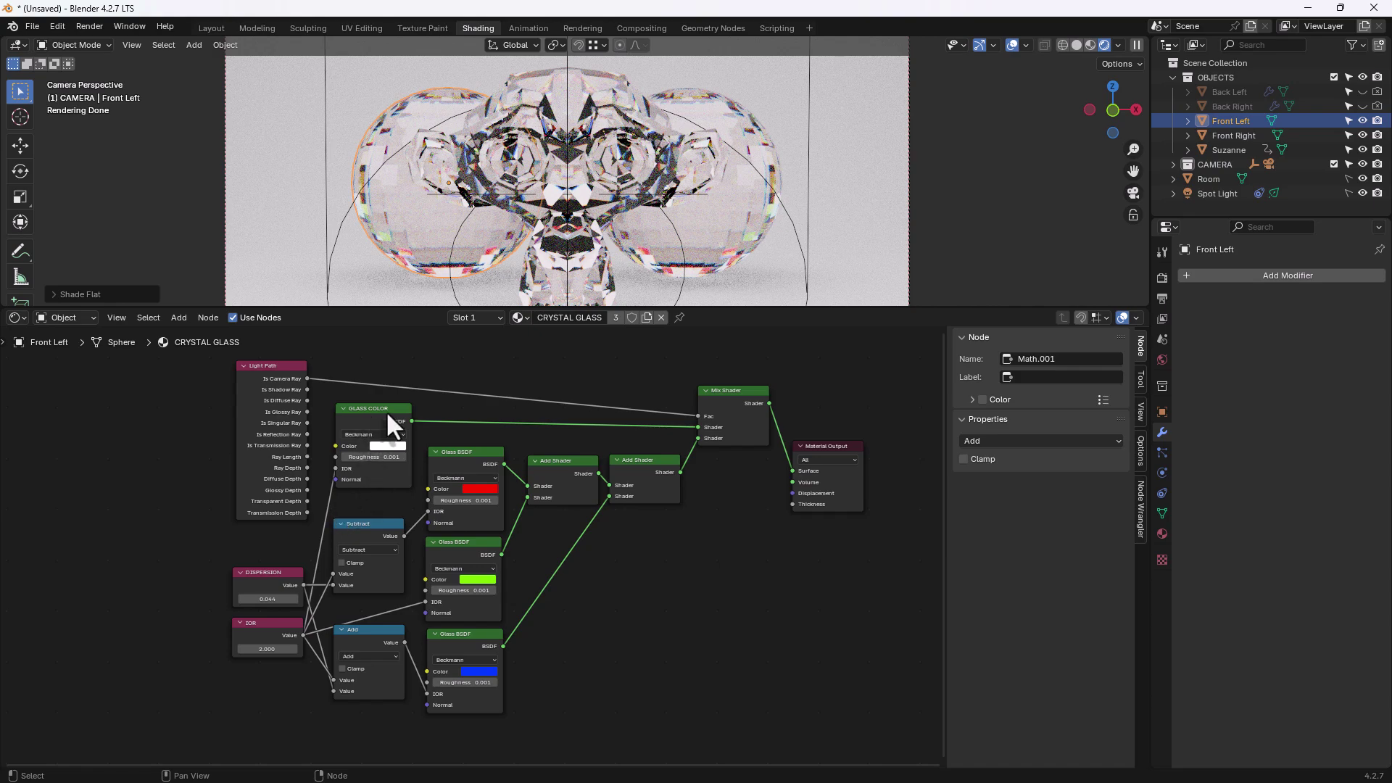
Step: Make Front Right's material a single-user copy and link it to Front Left via Ctrl+L
click(554, 91)
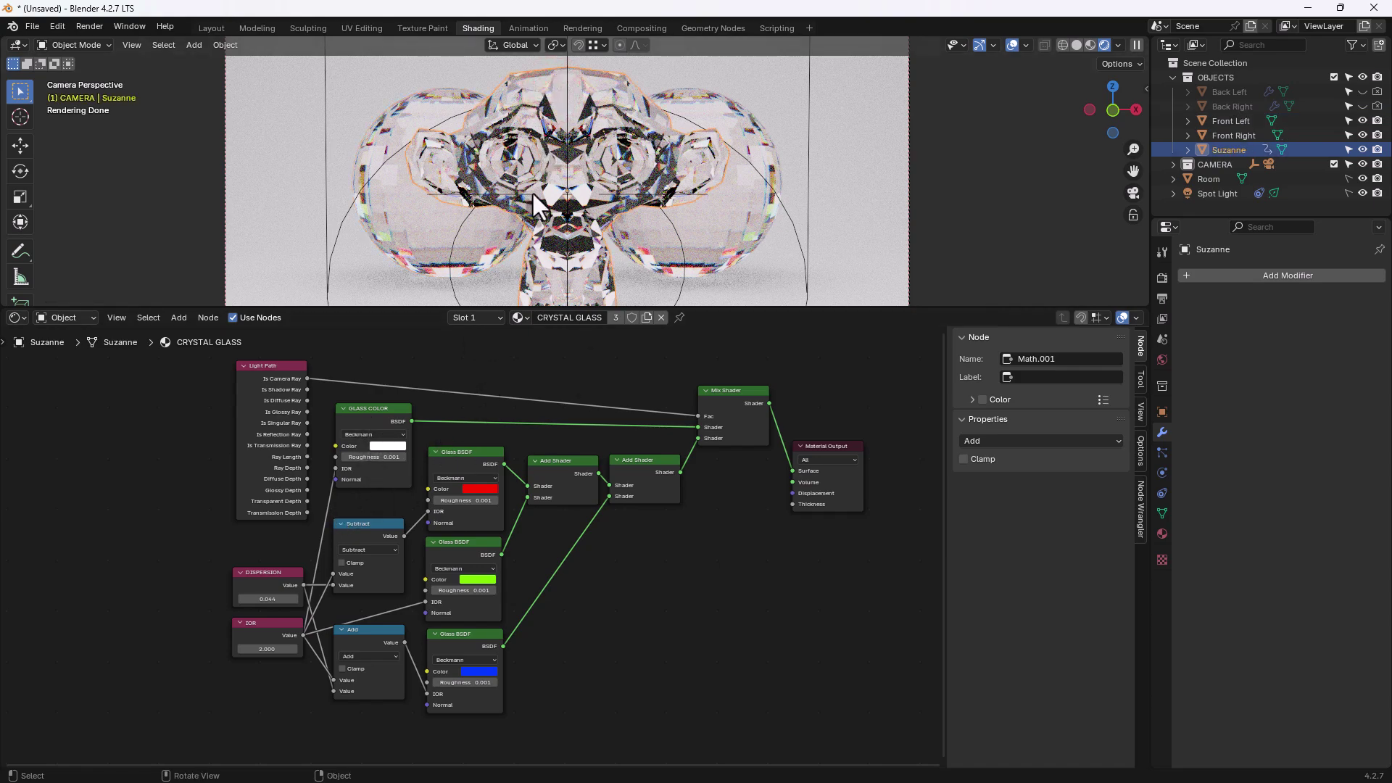
click(581, 211)
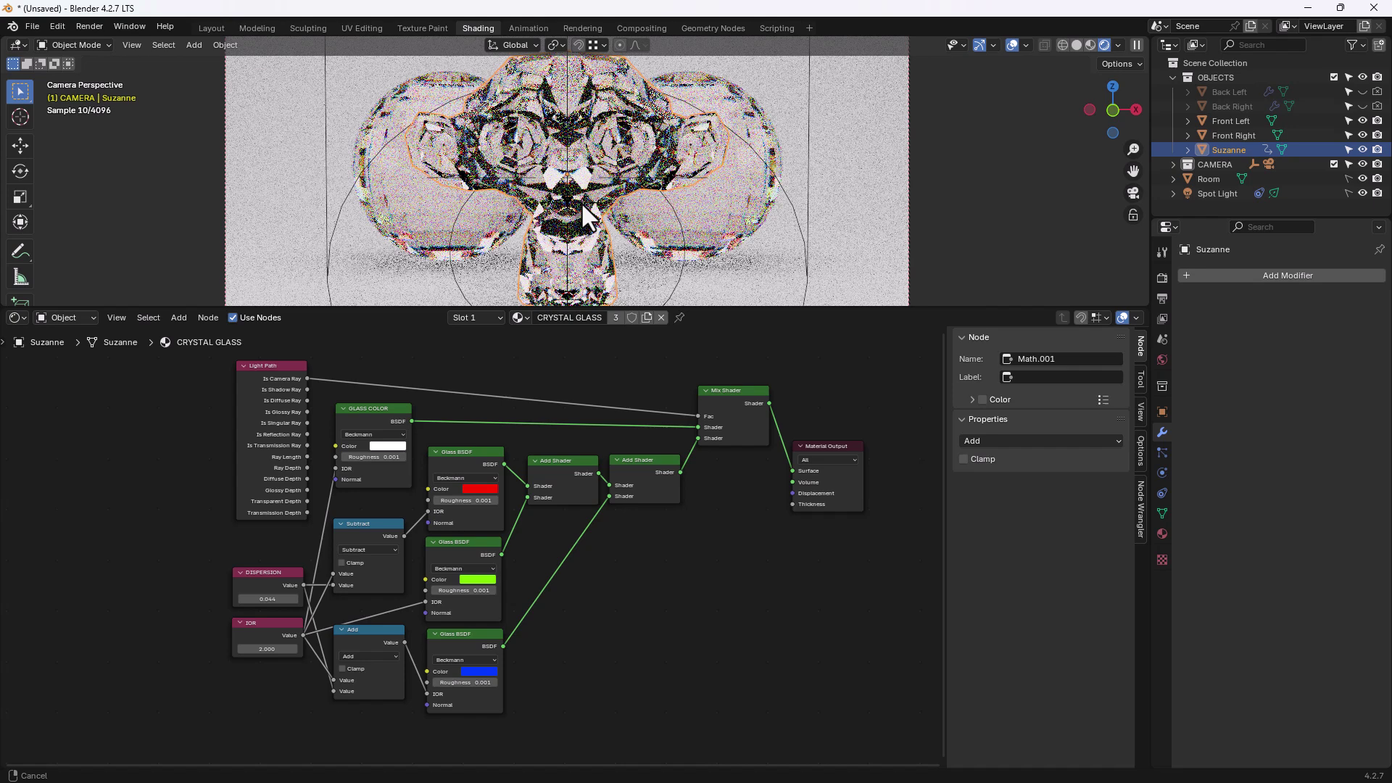
click(689, 204)
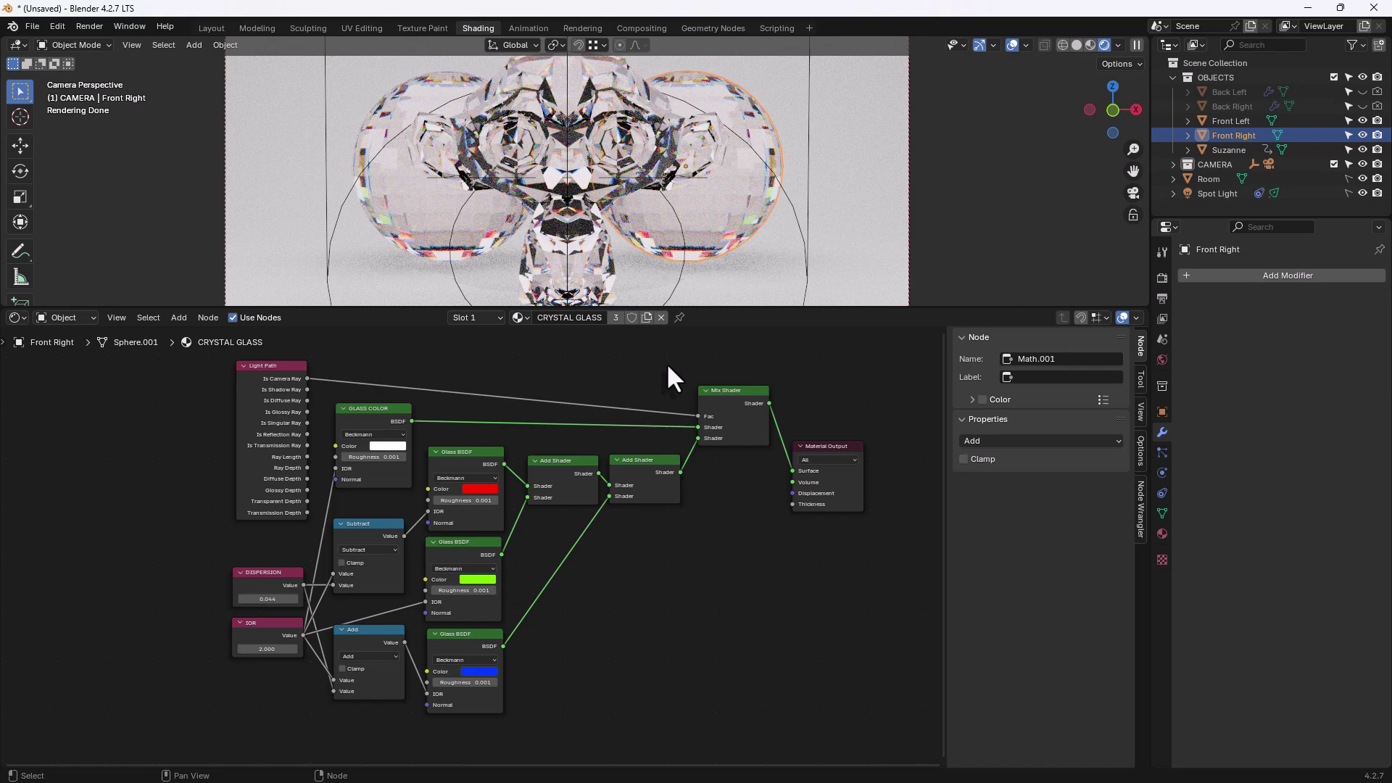
click(646, 318)
click(424, 211)
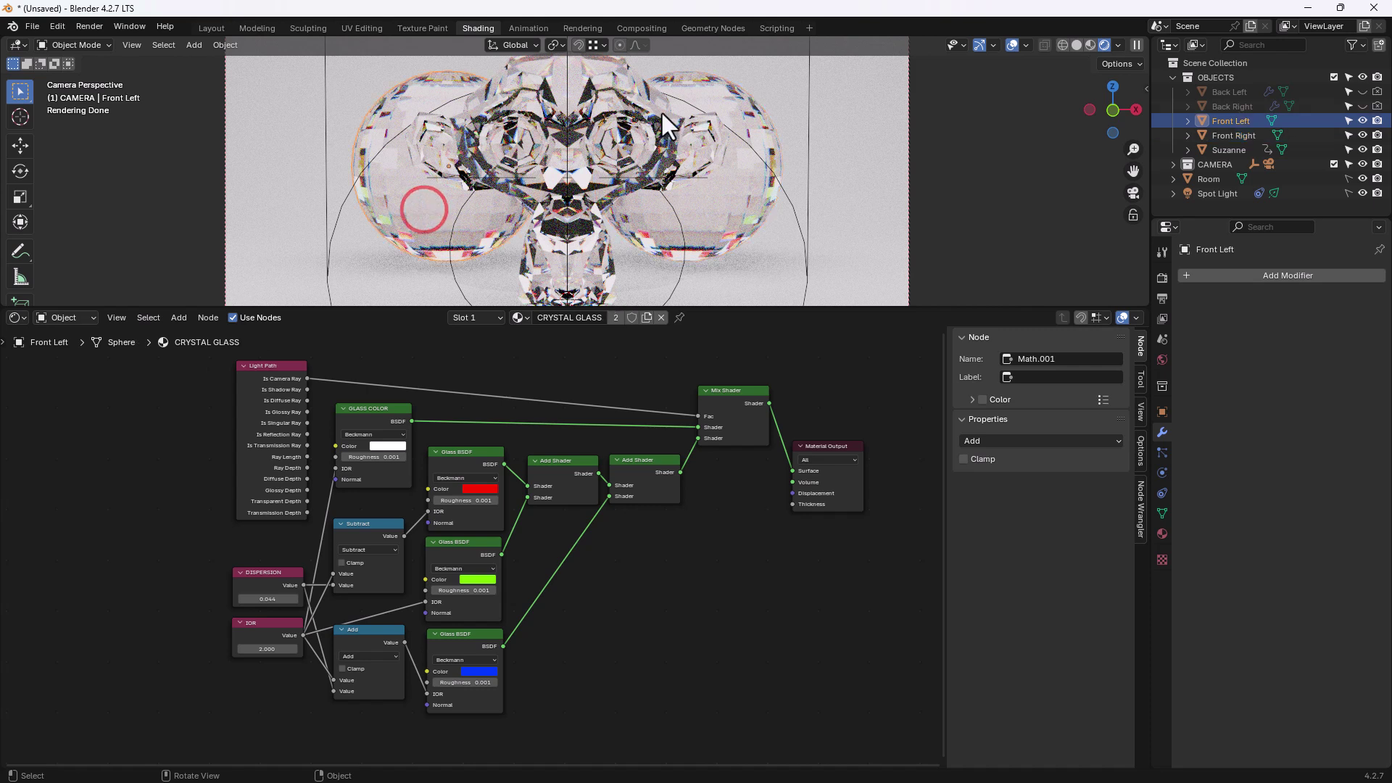
shift+click(694, 93)
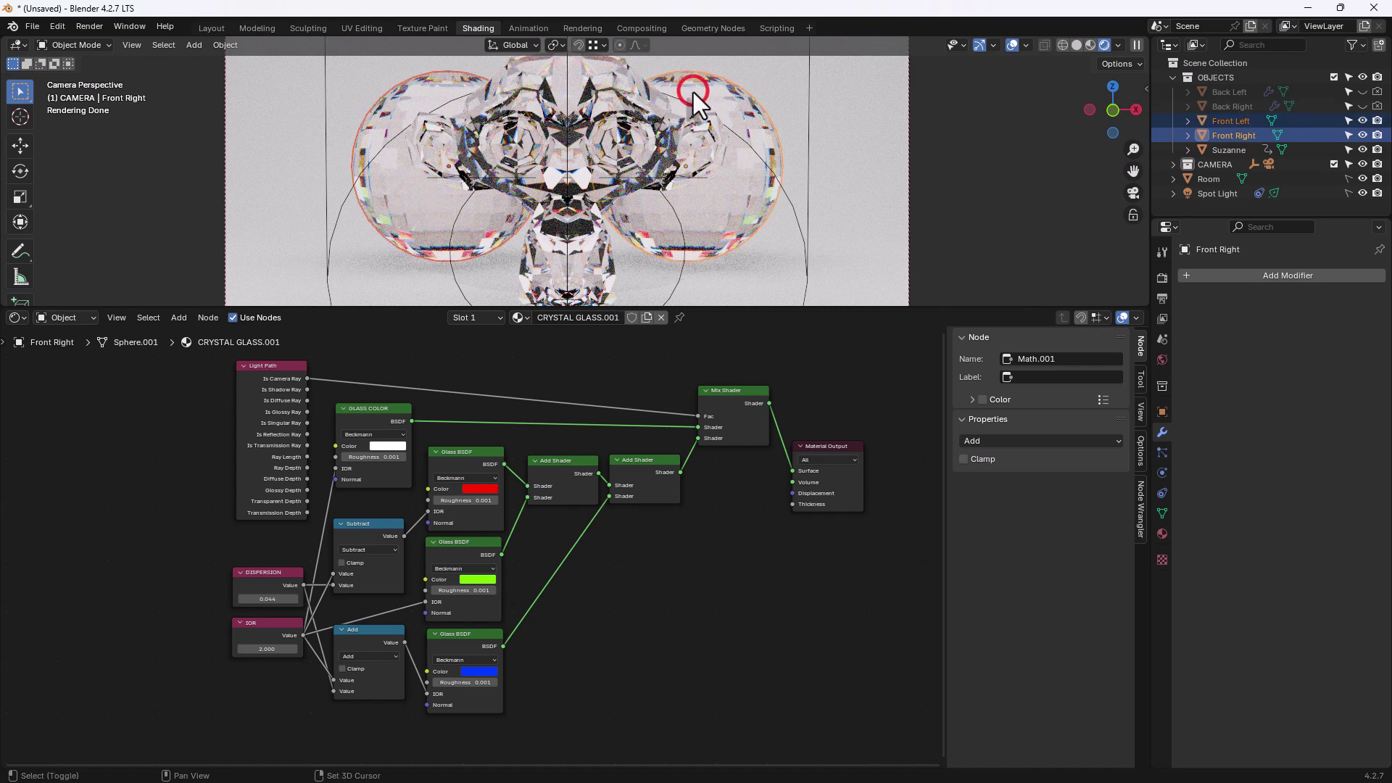
key(ctrl+l)
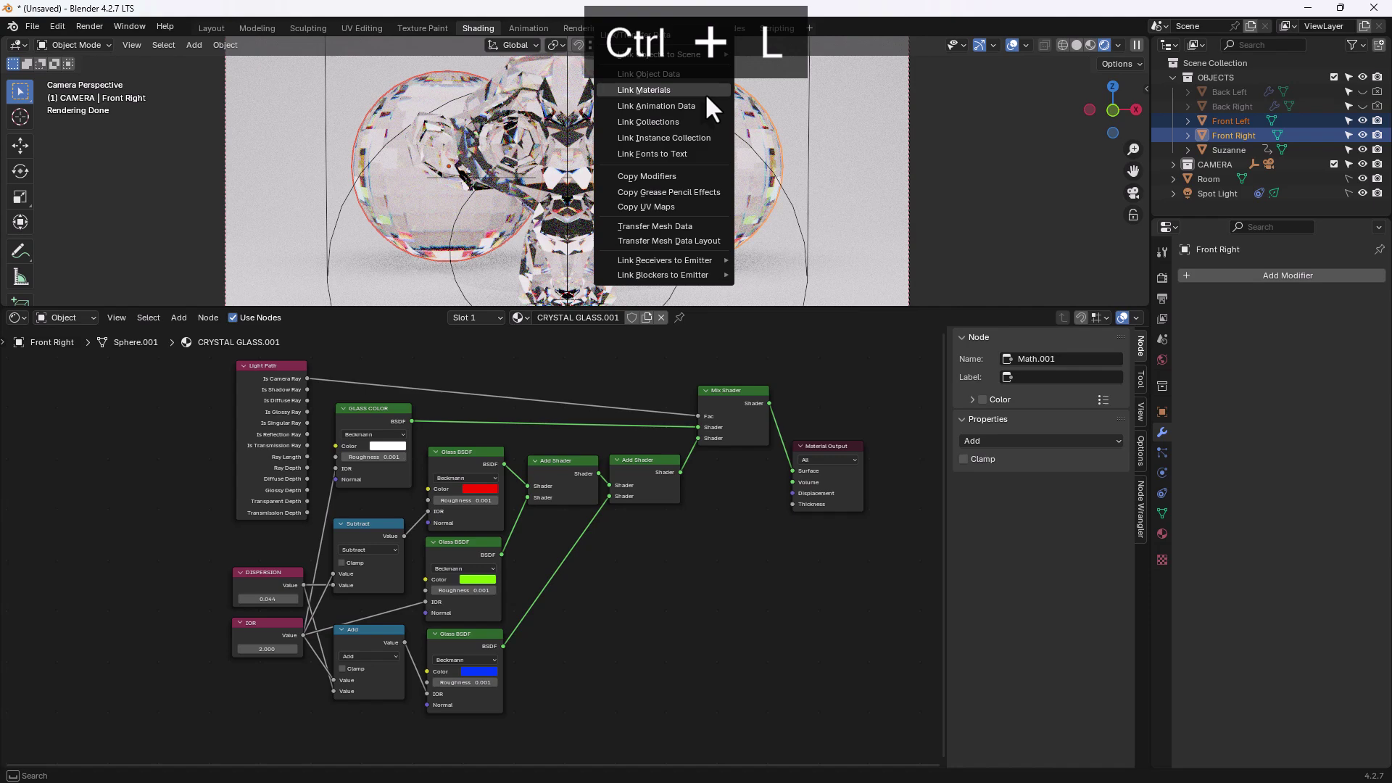
key(m)
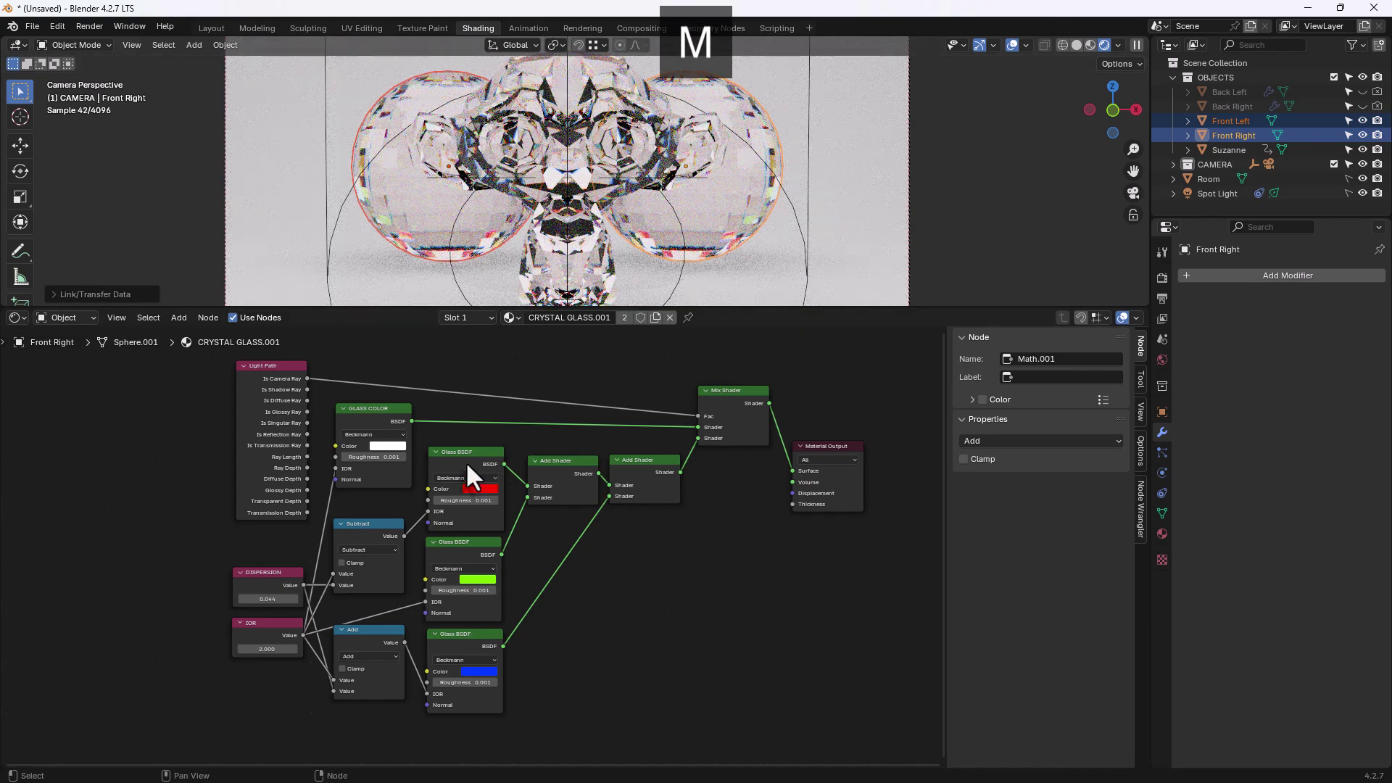
Step: Tint the GLASS COLOR swatch purple-pink: hue 0.812, saturation 0.597, value 0.738
scroll(382, 456, up, 2)
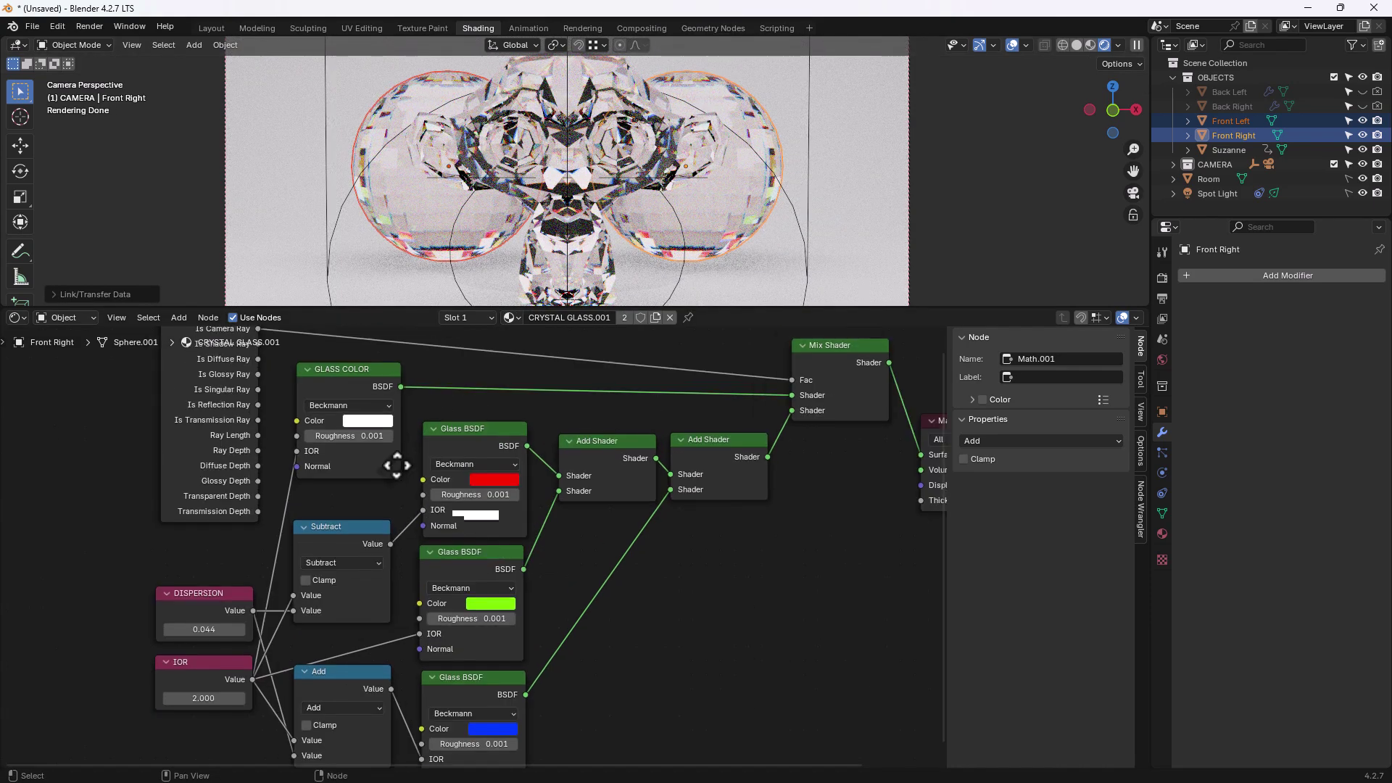
click(440, 486)
drag(439, 440, 475, 438)
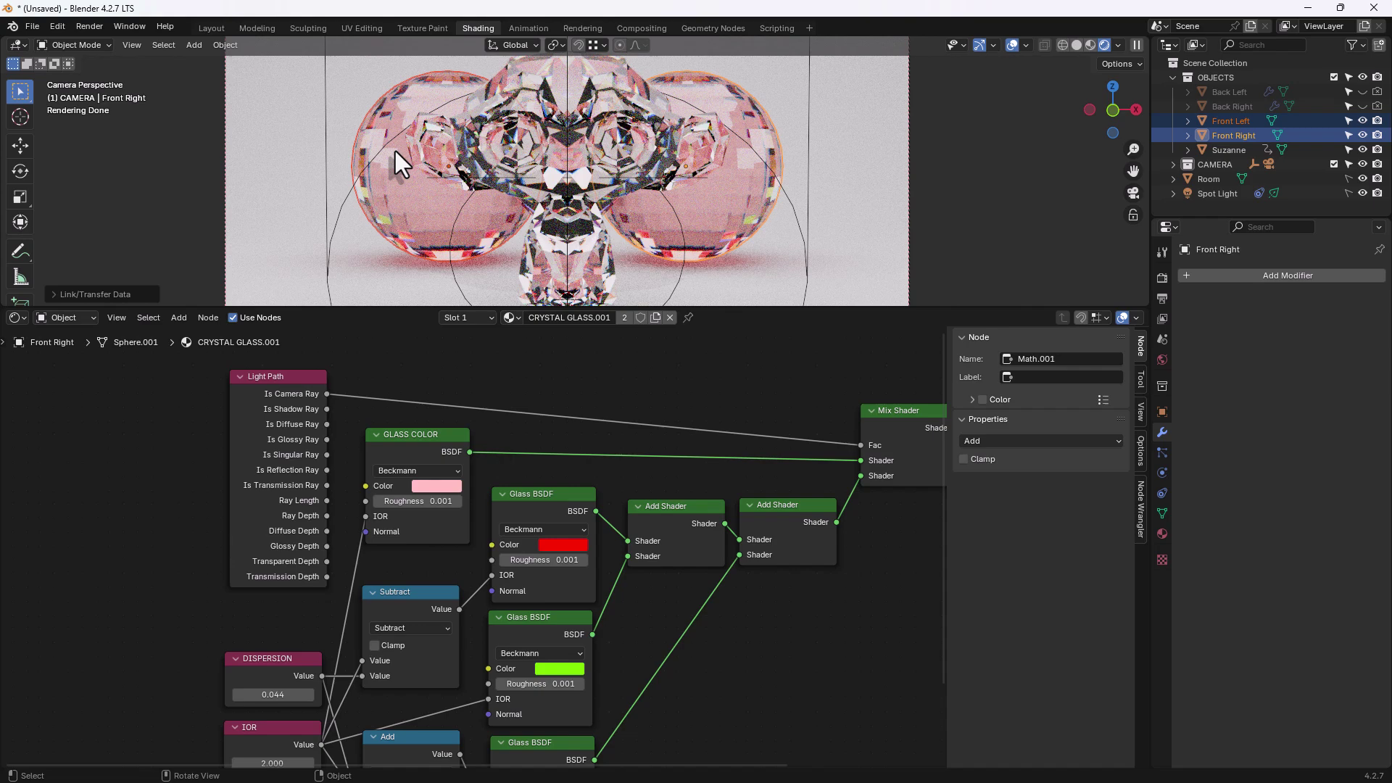
click(433, 486)
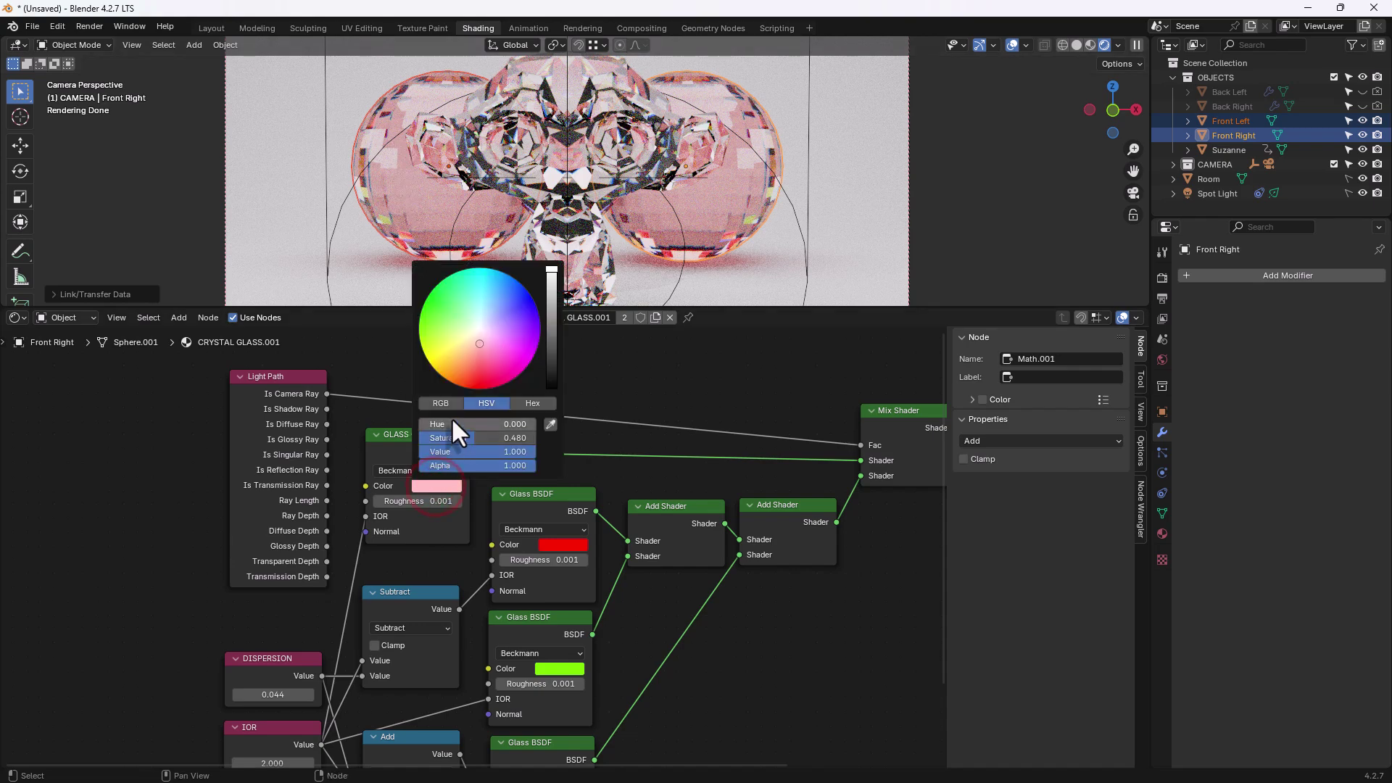
drag(451, 424, 498, 438)
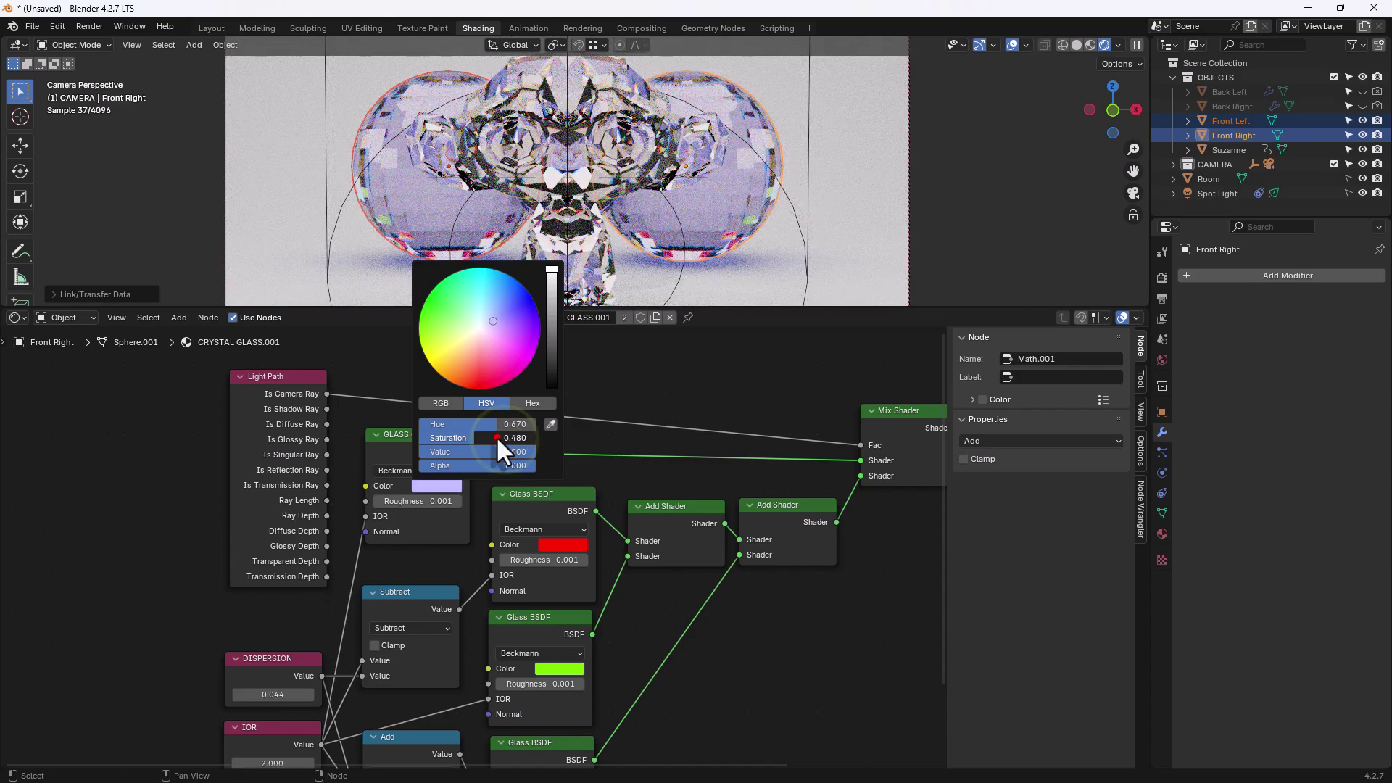
mouse_move(496, 436)
mouse_down()
mouse_move(414, 424)
mouse_move(514, 423)
mouse_up()
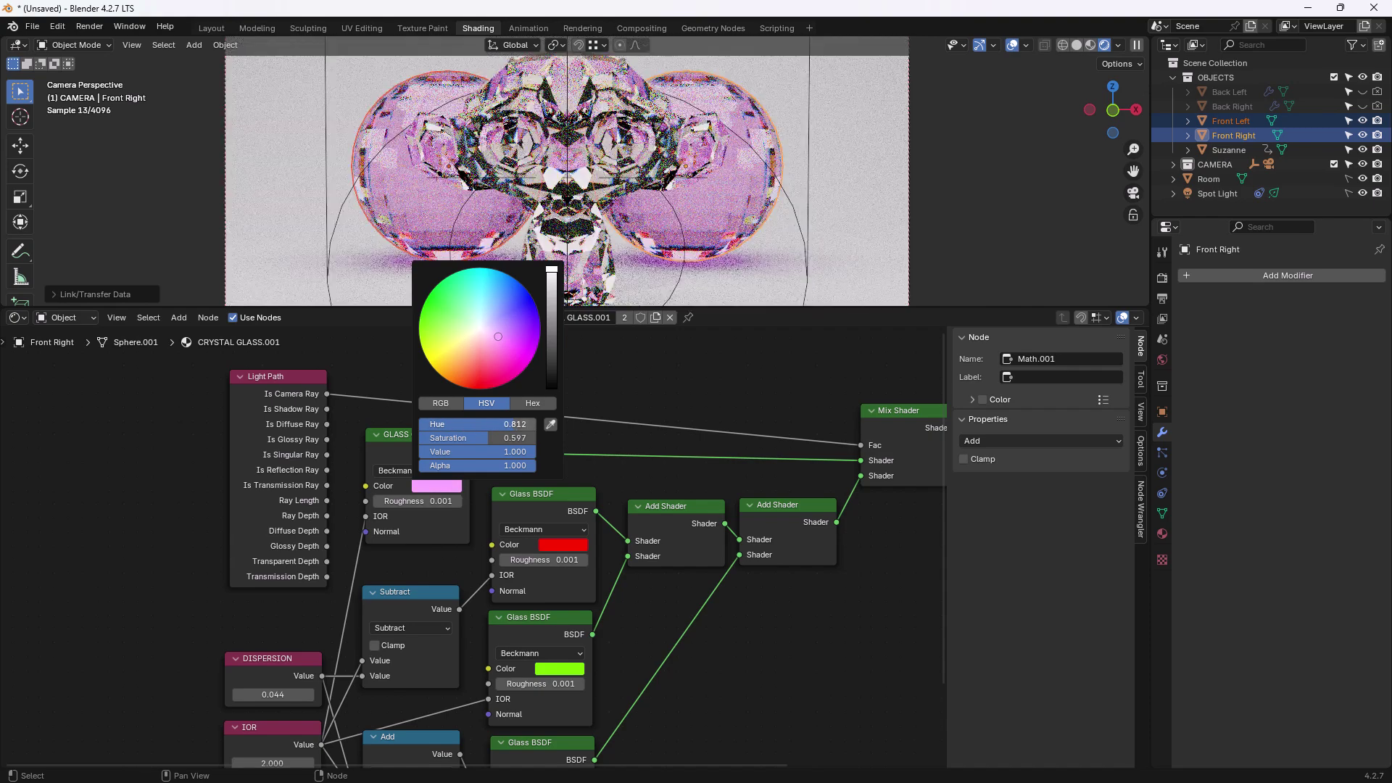
click(487, 452)
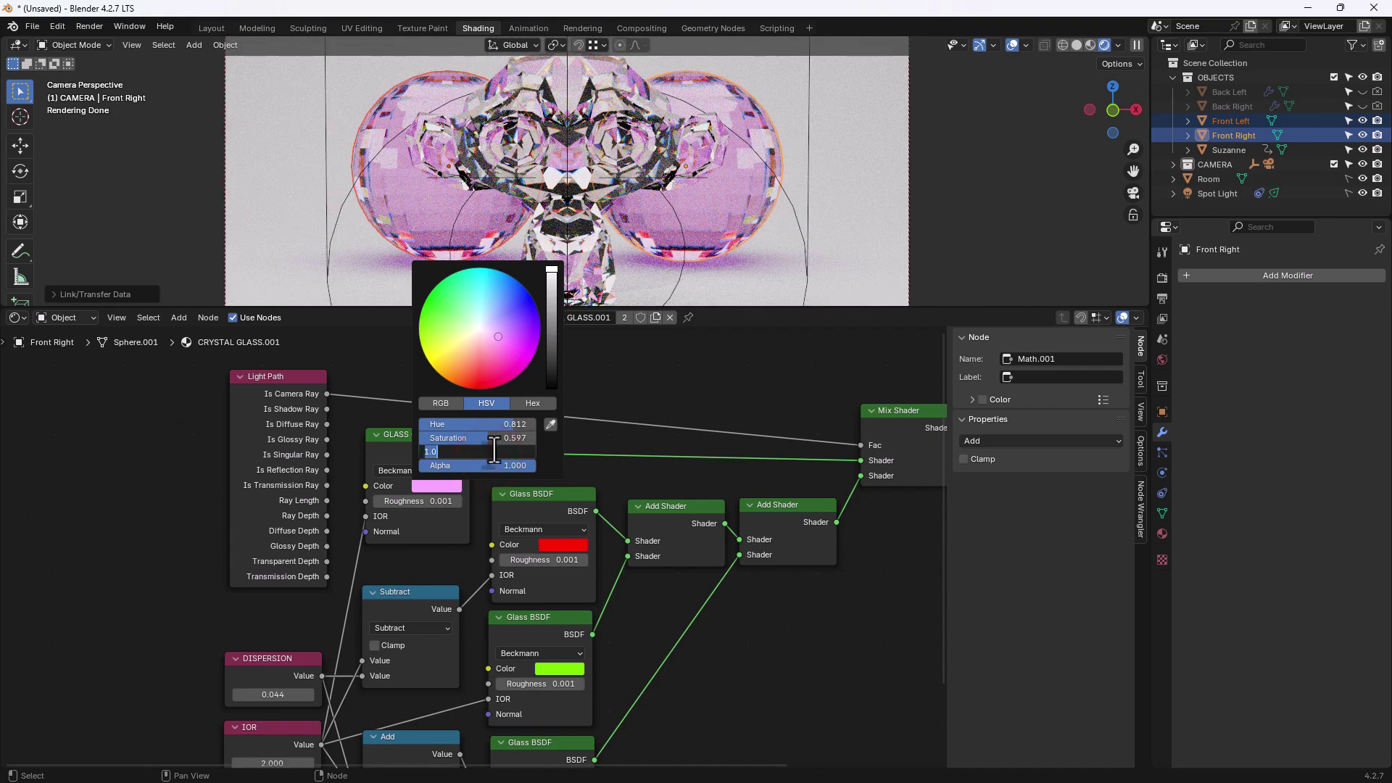
text(75)
key(Return)
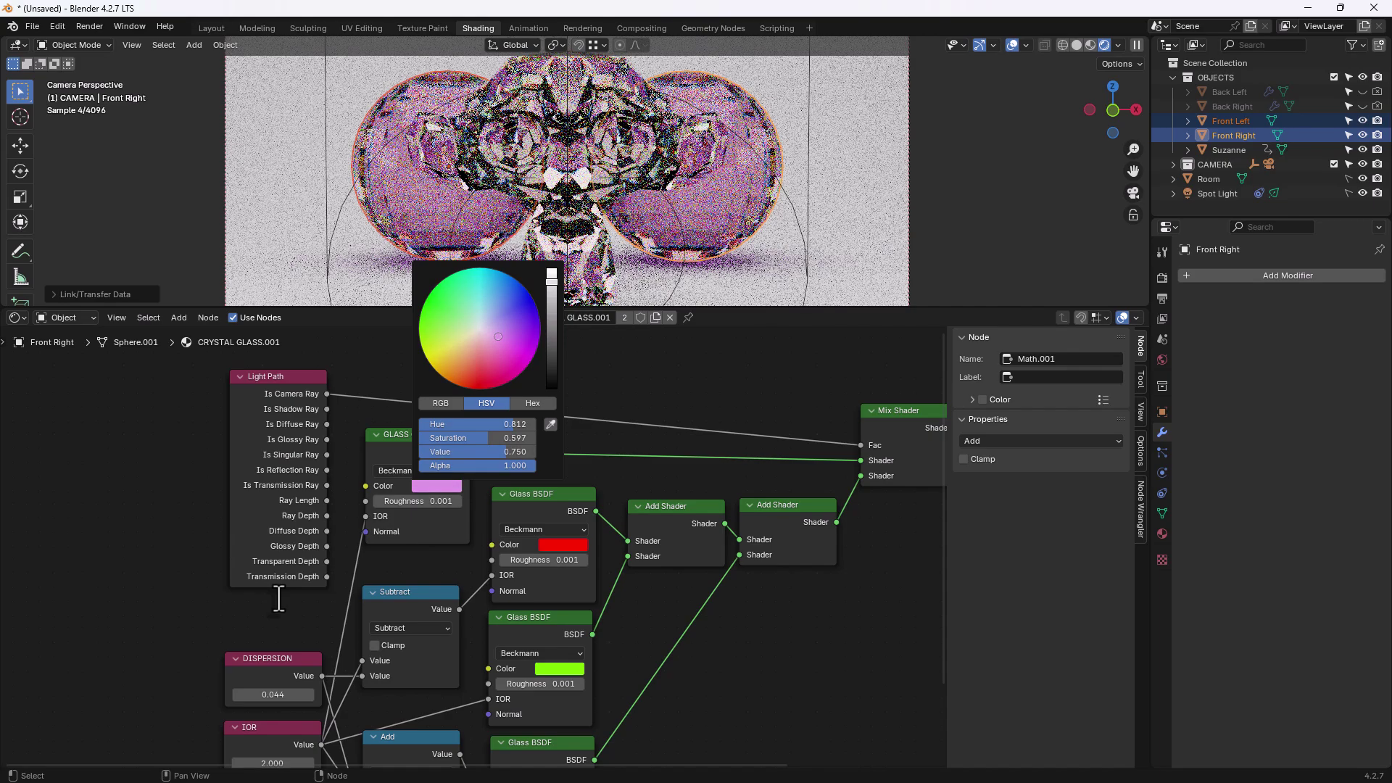
drag(467, 452, 429, 453)
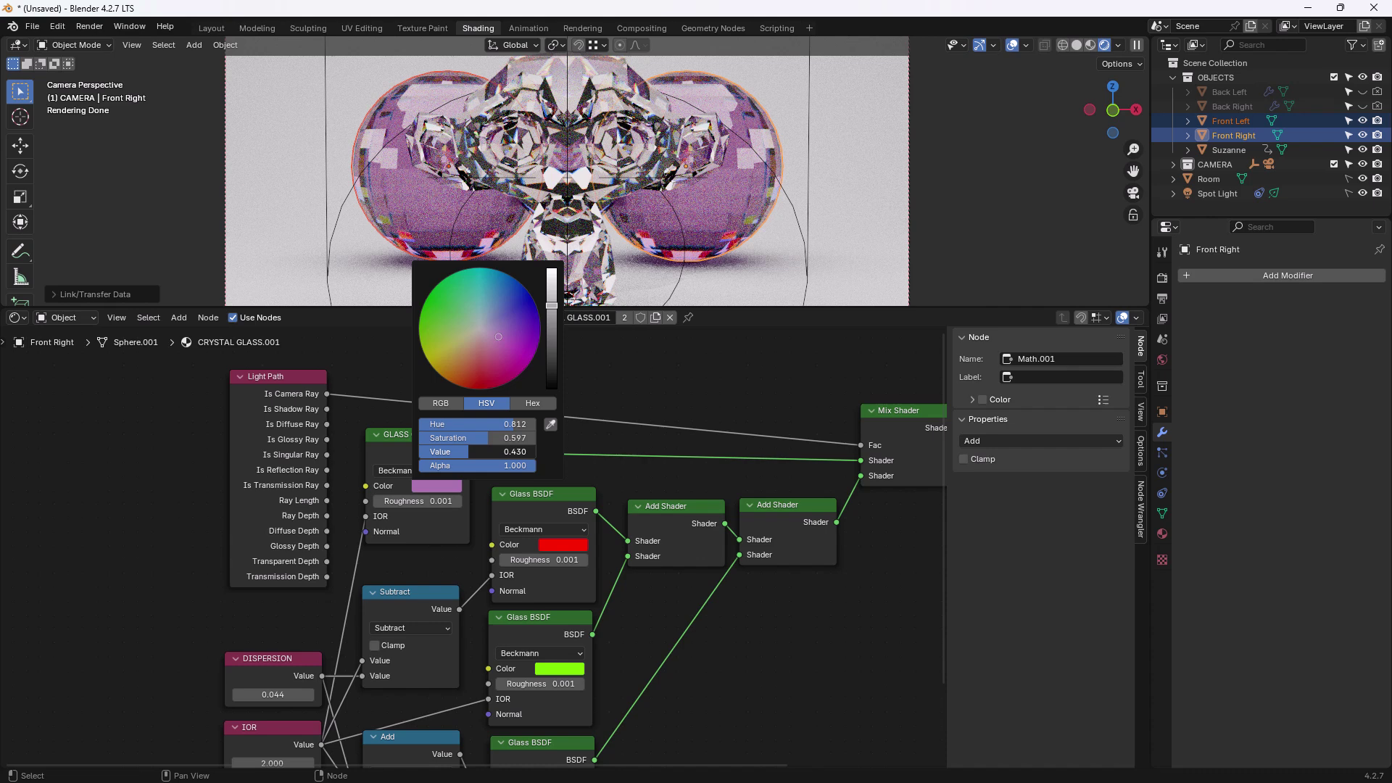
drag(468, 452, 506, 452)
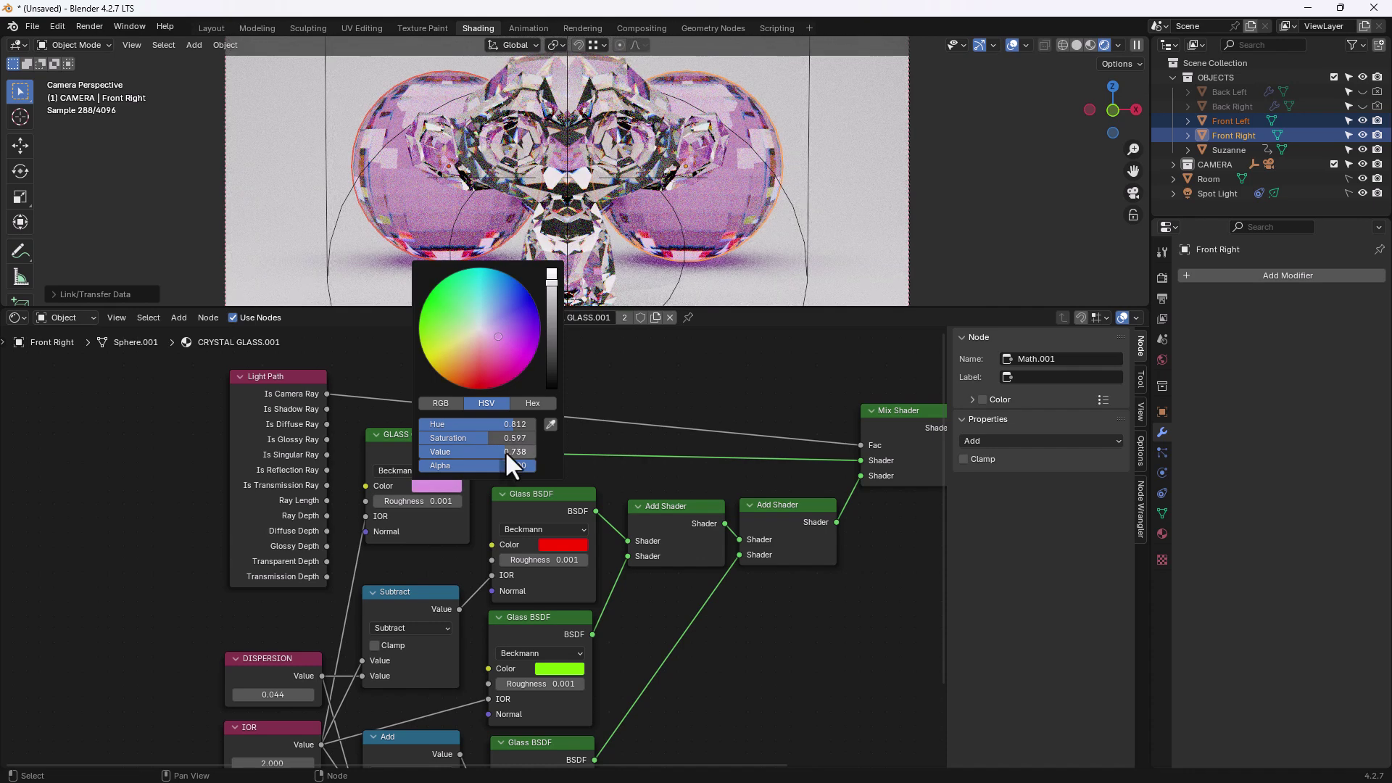
scroll(565, 212, down, 1)
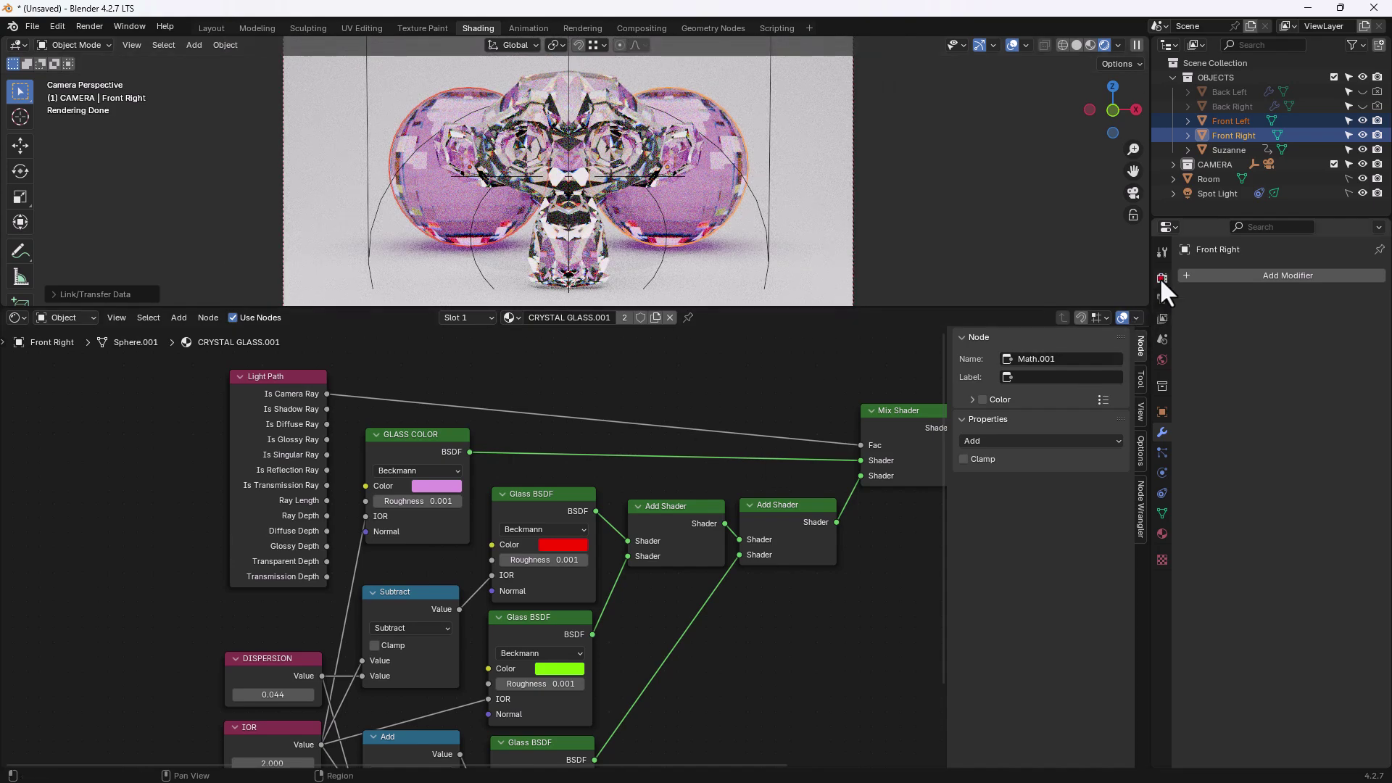
Step: Enable render denoising and keep OptiX as the denoiser
click(1161, 277)
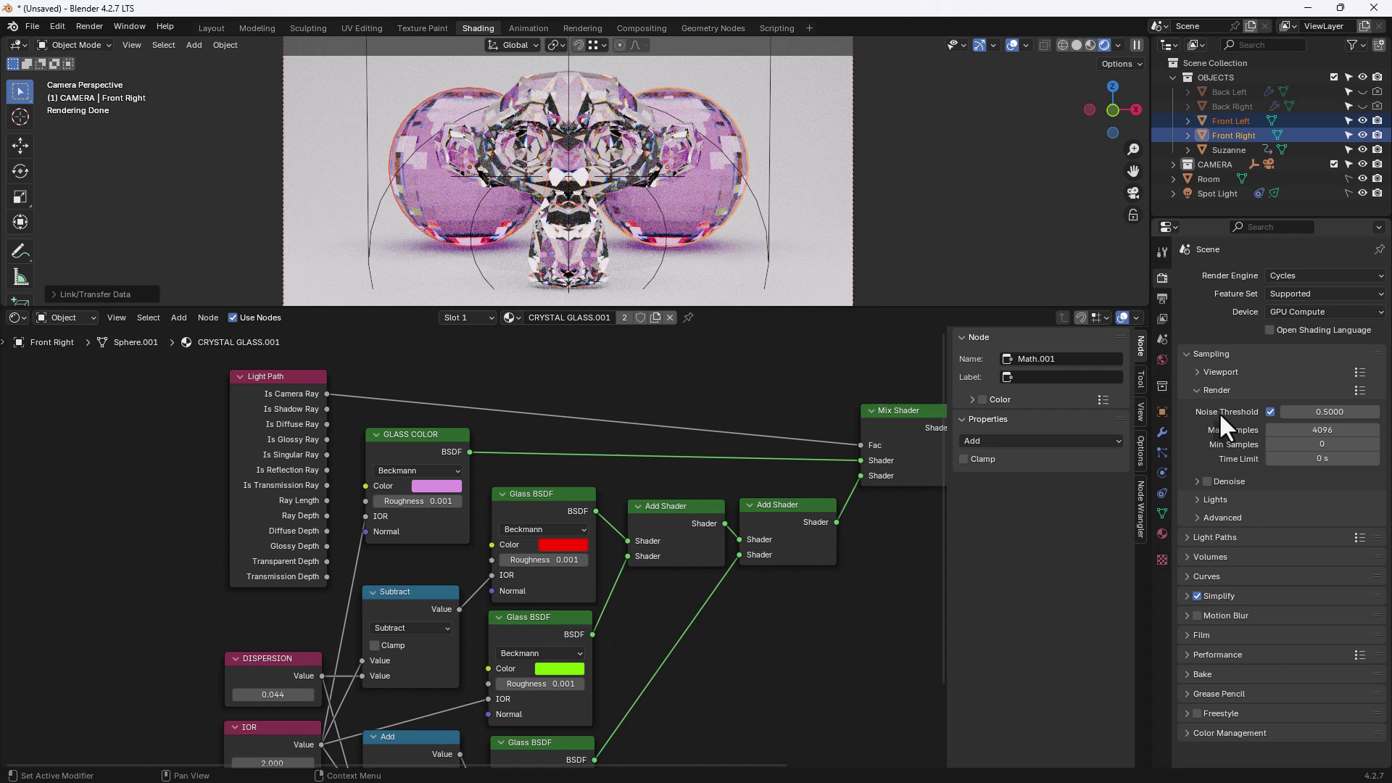
click(1208, 481)
click(1195, 481)
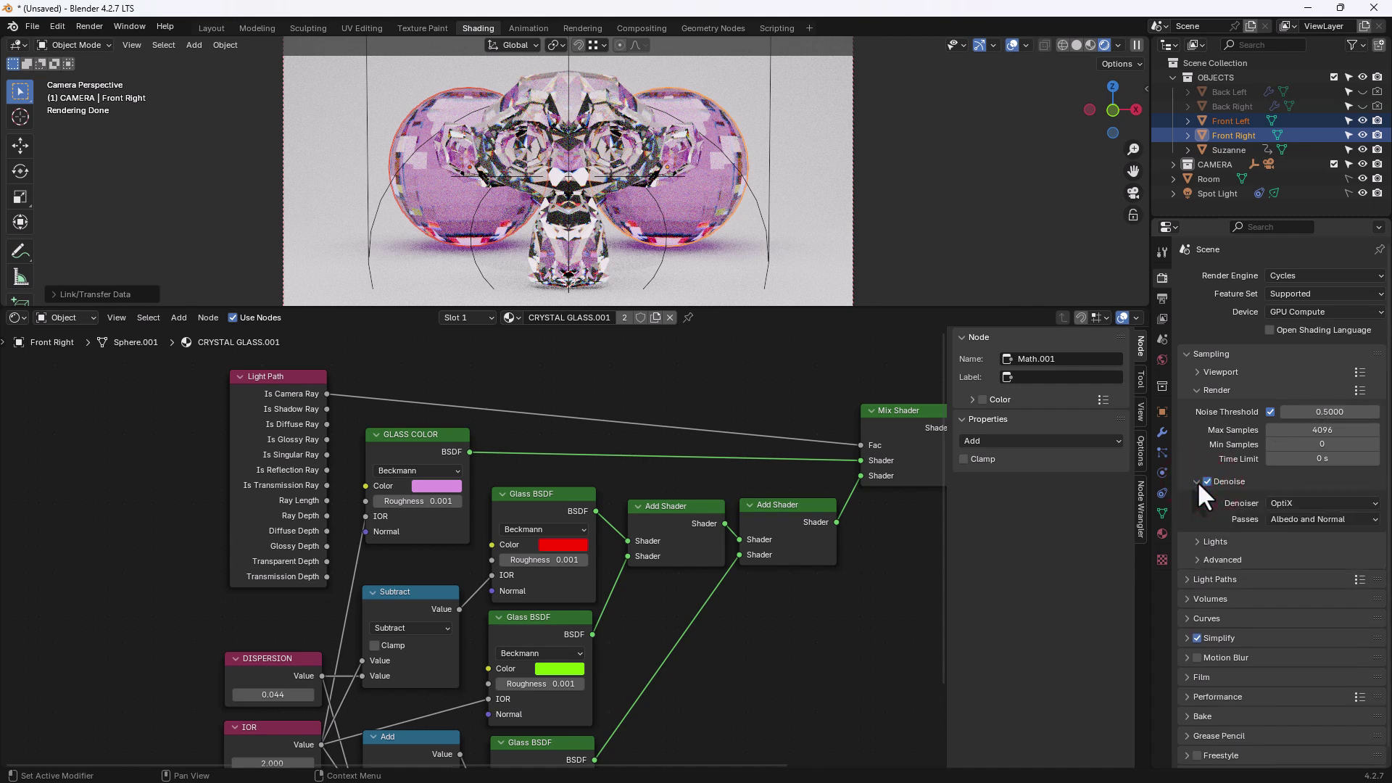
click(1302, 504)
click(1303, 503)
Step: Set the Cycles render time limit to 30 seconds
click(1321, 459)
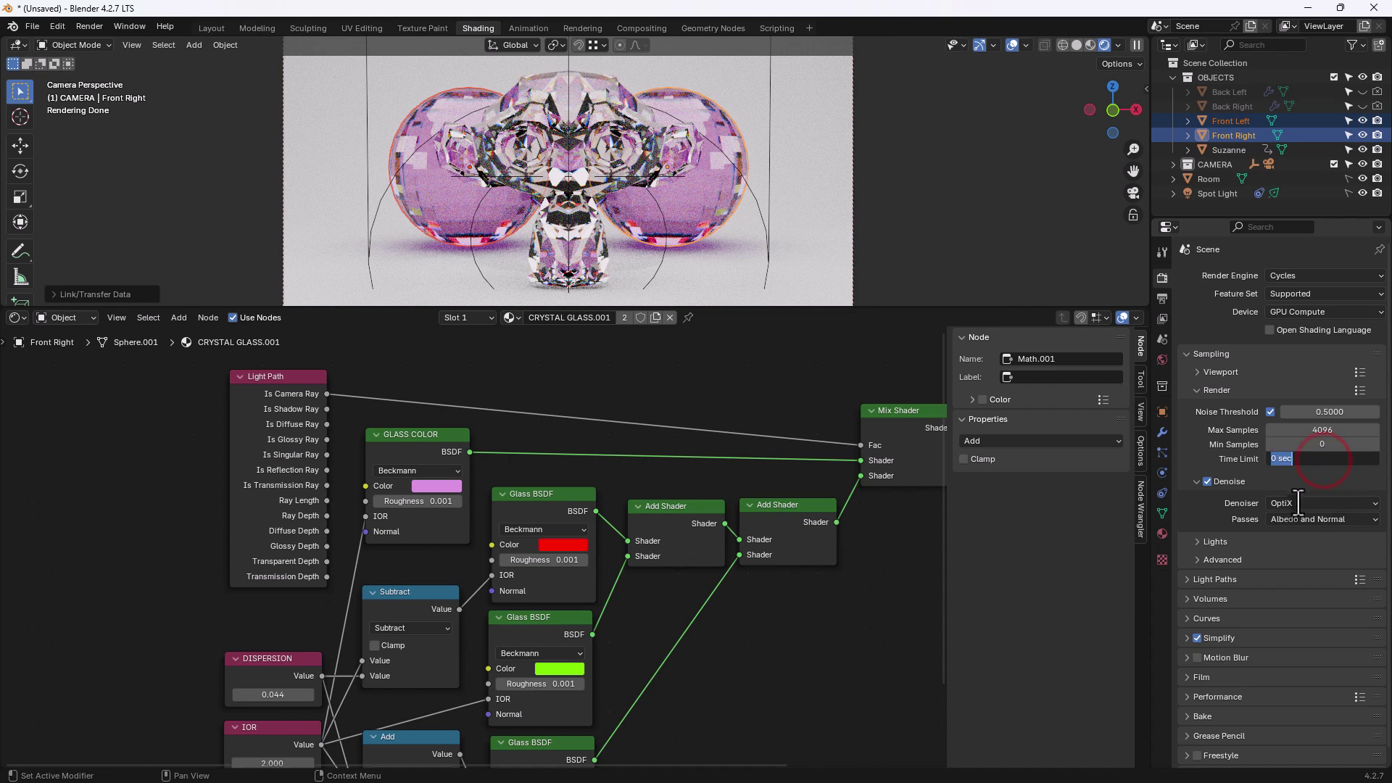
text(30)
key(Return)
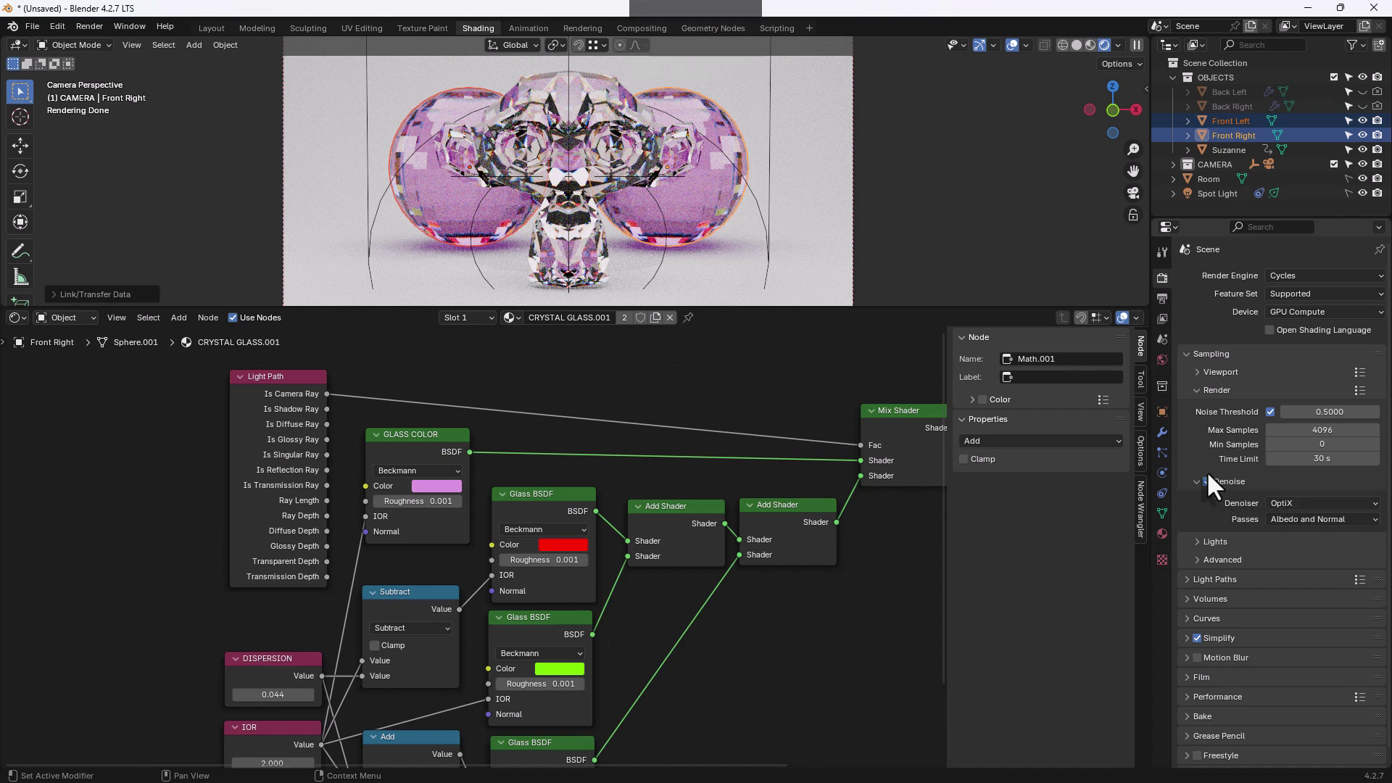
click(90, 27)
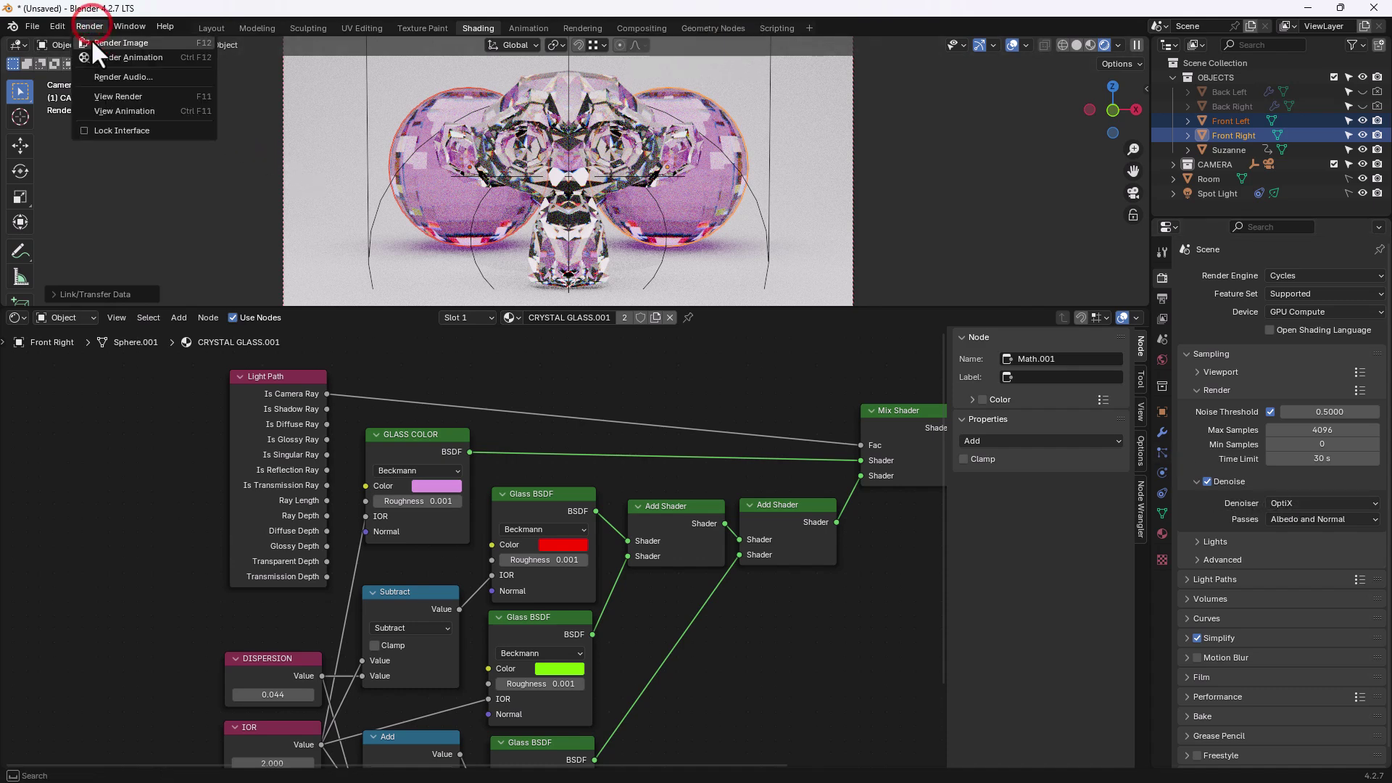
Step: Render a still image of the scene, then close the render result window
click(92, 41)
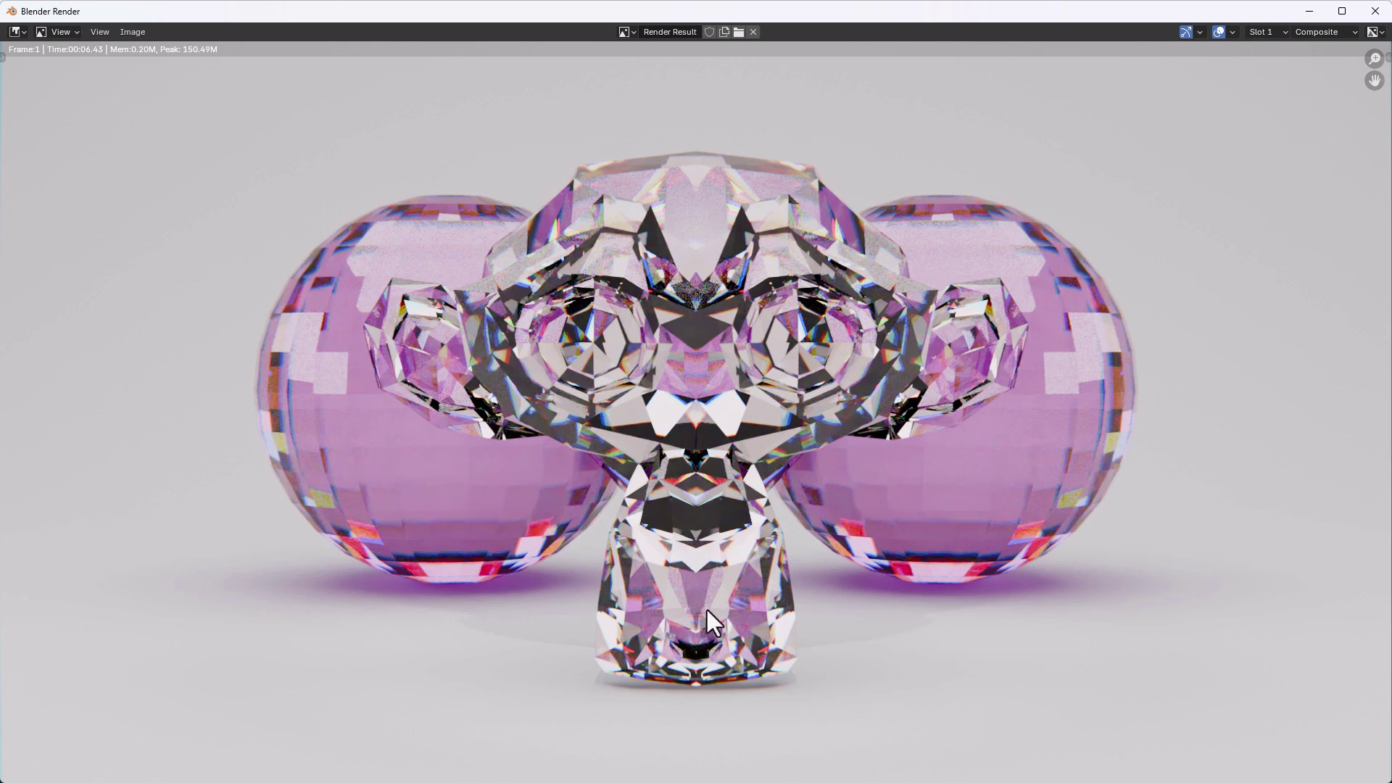
click(1375, 11)
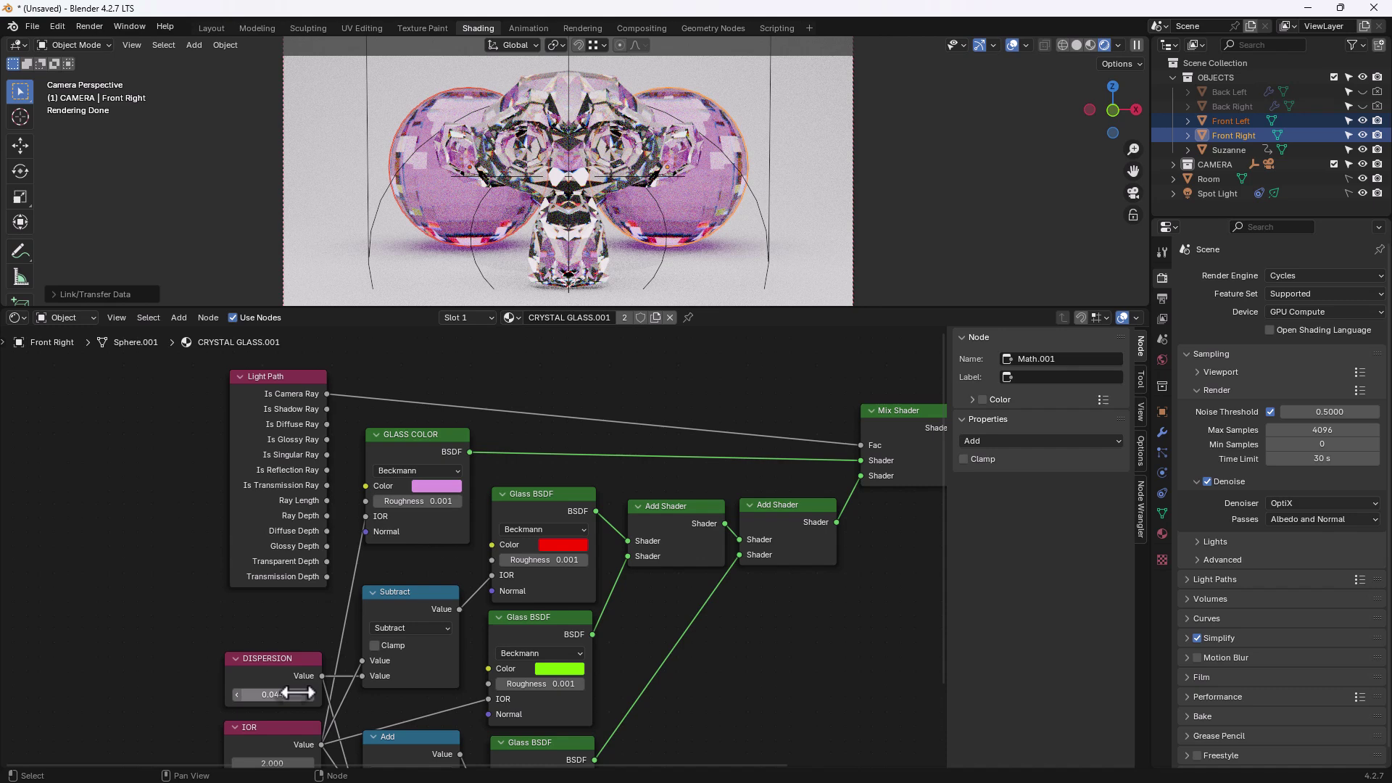
Step: Try dispersion 0.030, lower the IOR to 1.870, then set dispersion back to 0.044
drag(280, 701, 247, 701)
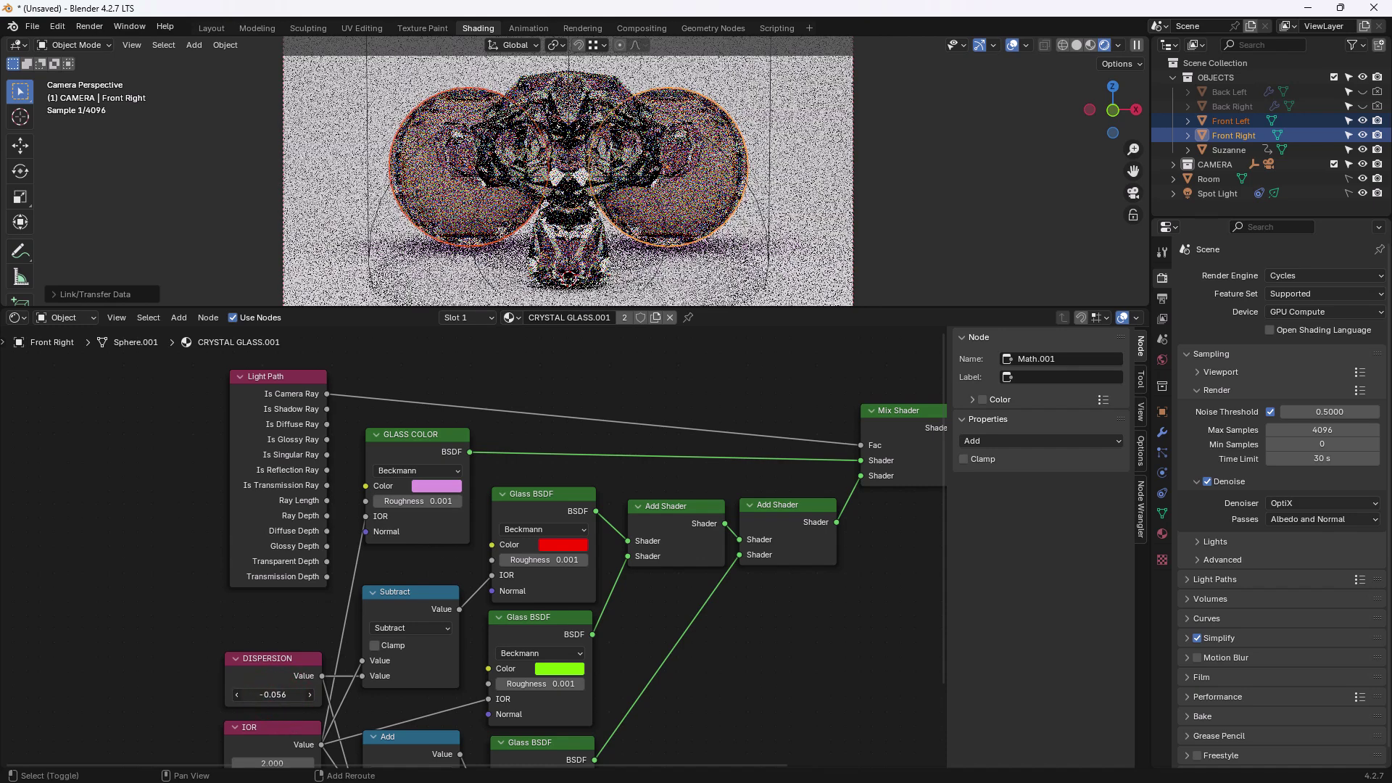
click(279, 693)
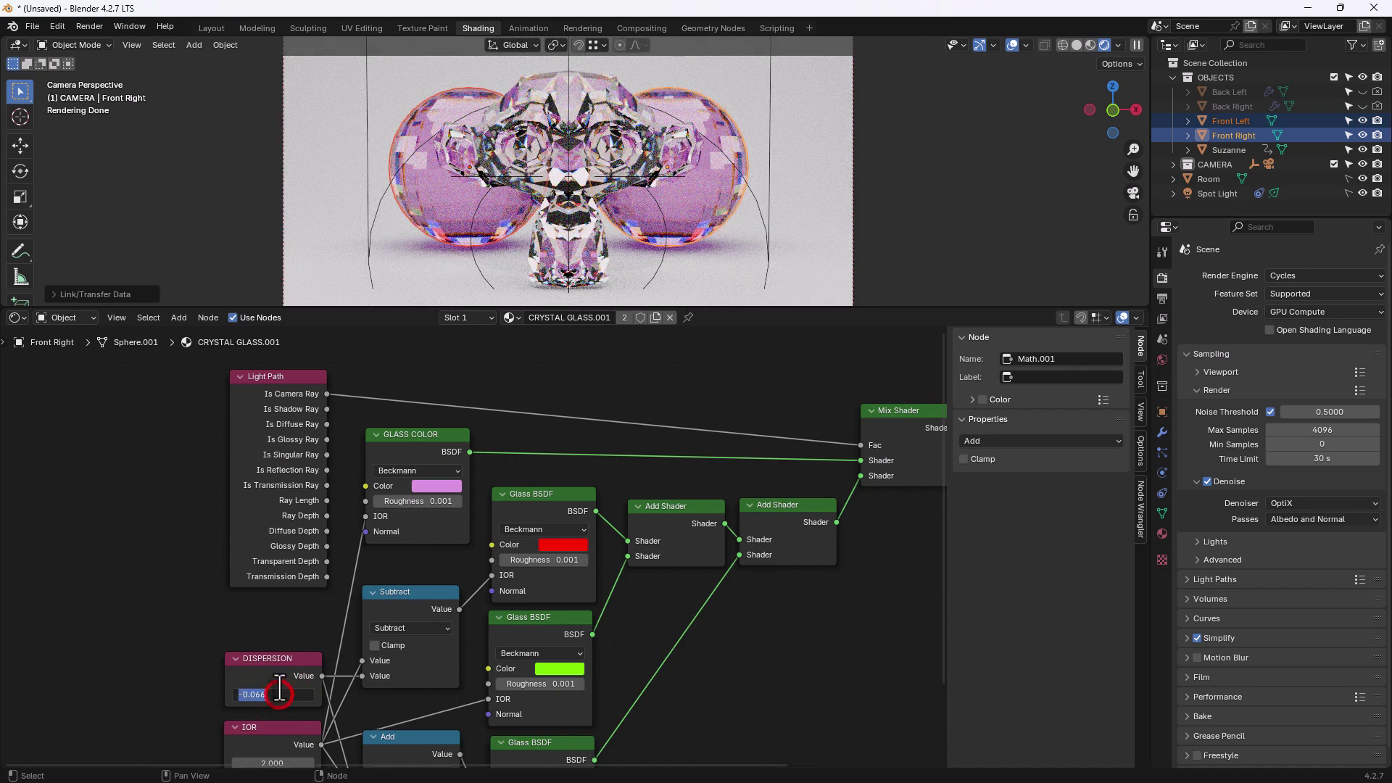
text(.03)
key(Return)
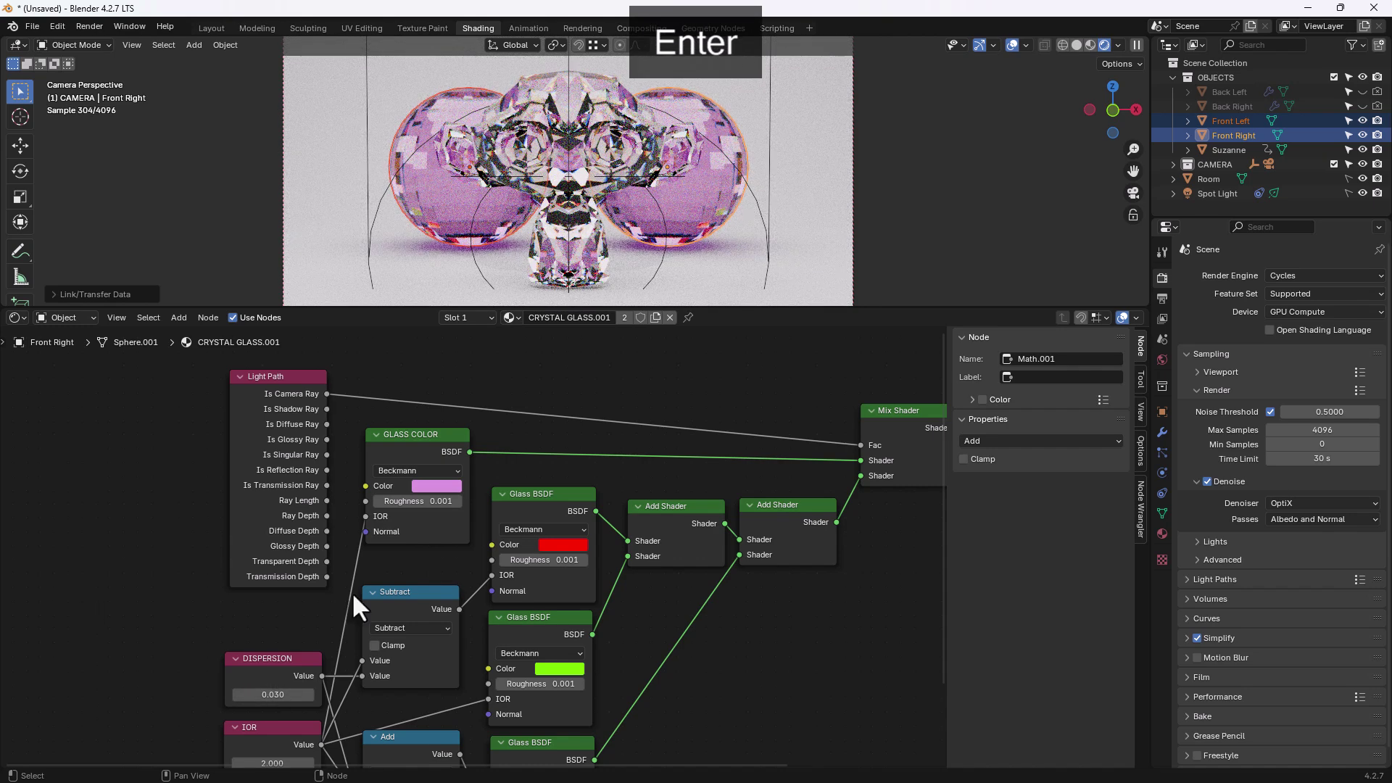
middle_drag(266, 664, 277, 615)
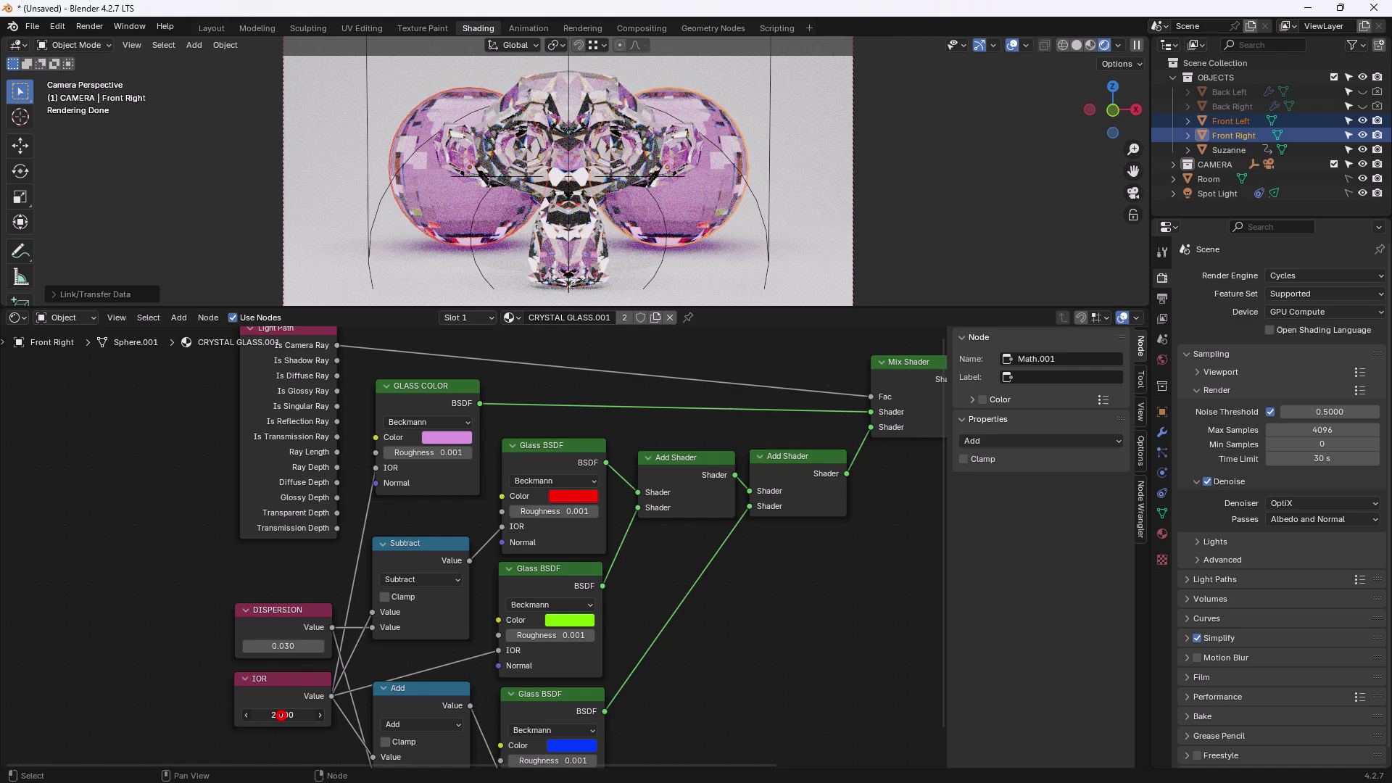
shift+drag(281, 715, 270, 715)
double_click(283, 645)
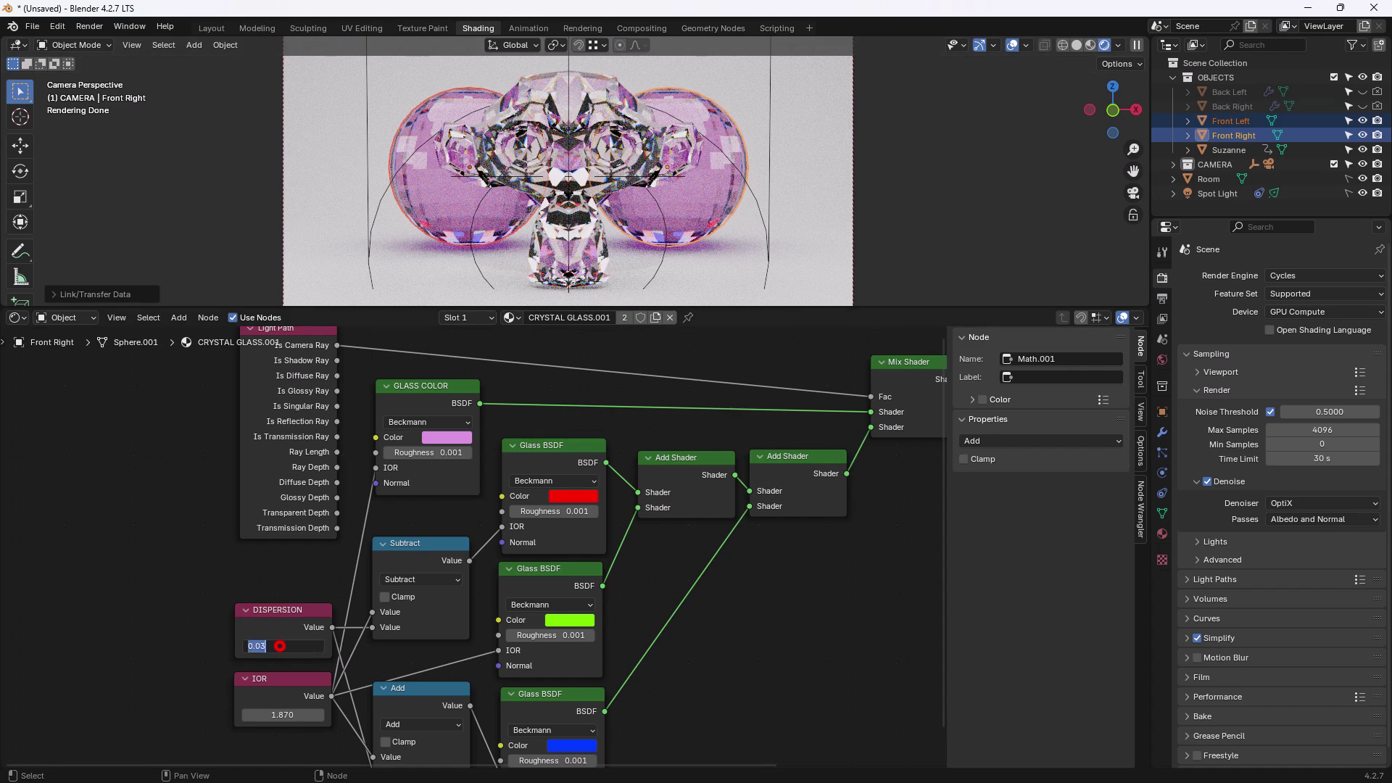
text(.044)
key(Return)
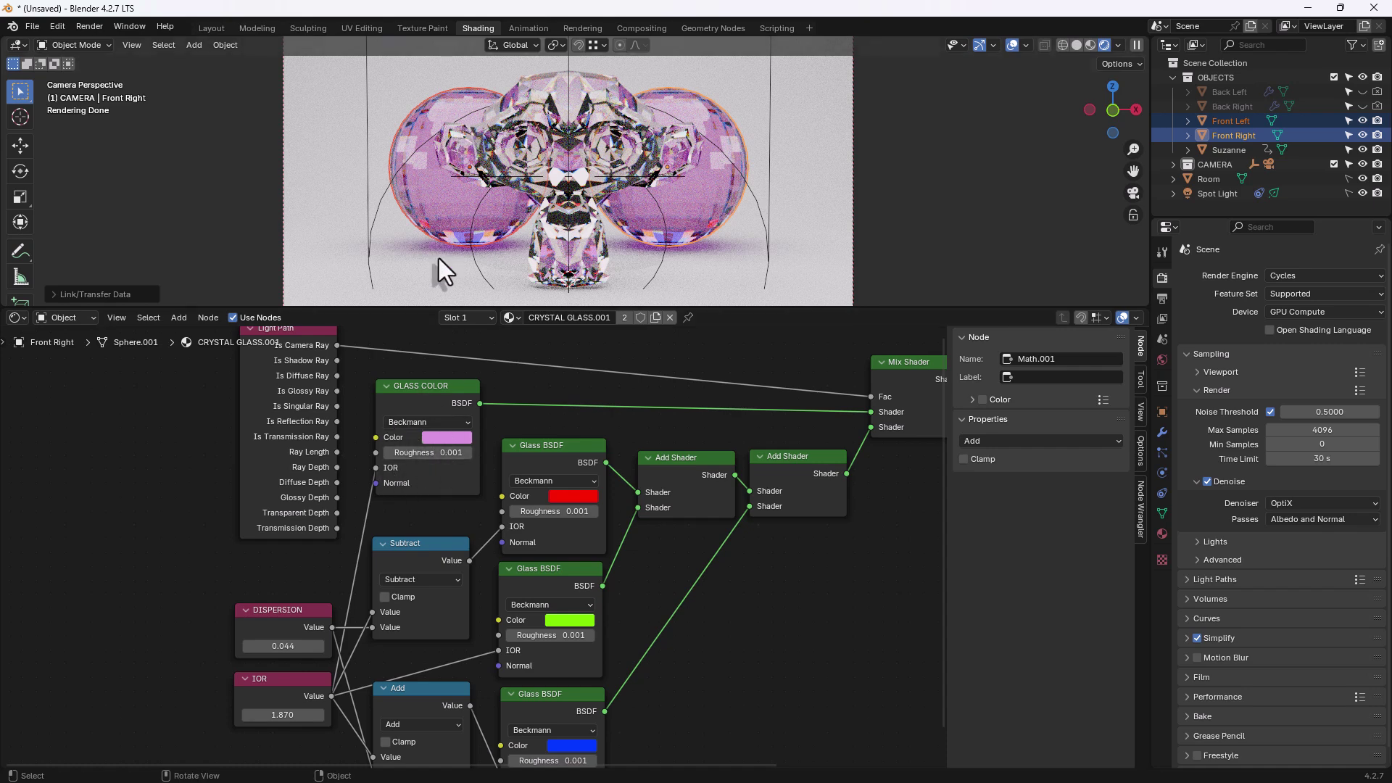
Step: Make GLASS COLOR pure white and rework the IOR value, ending at 2.000
click(444, 438)
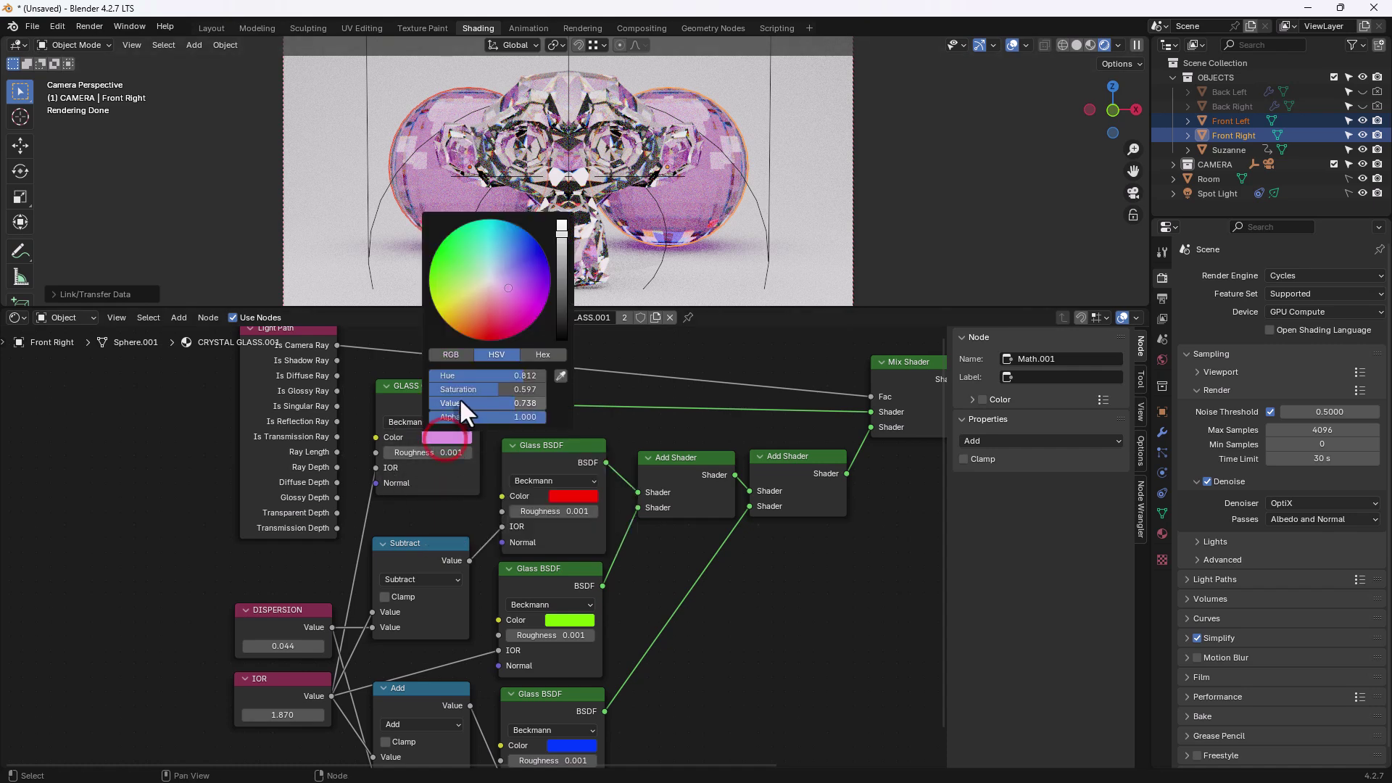
mouse_move(470, 403)
mouse_down()
mouse_move(511, 403)
mouse_move(472, 392)
mouse_up()
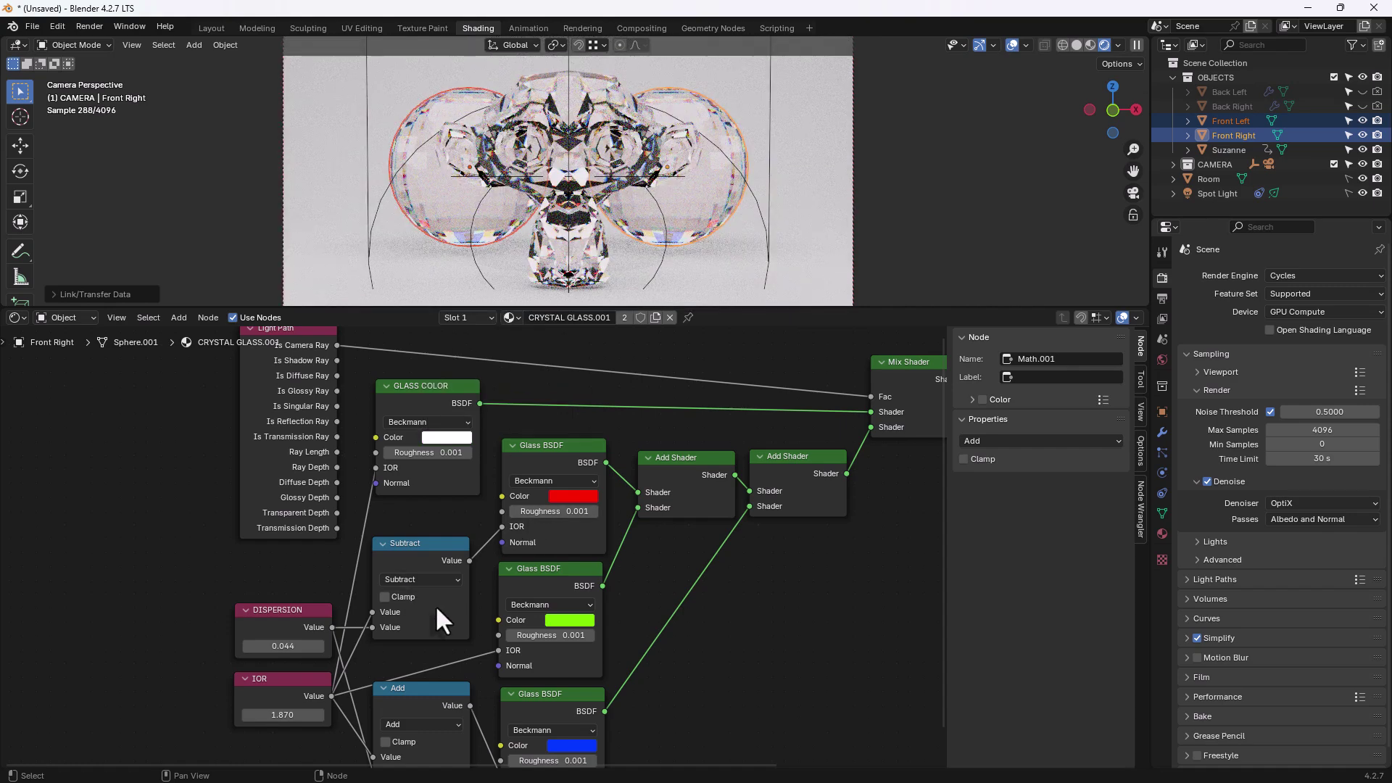
shift+drag(279, 714, 265, 218)
double_click(278, 713)
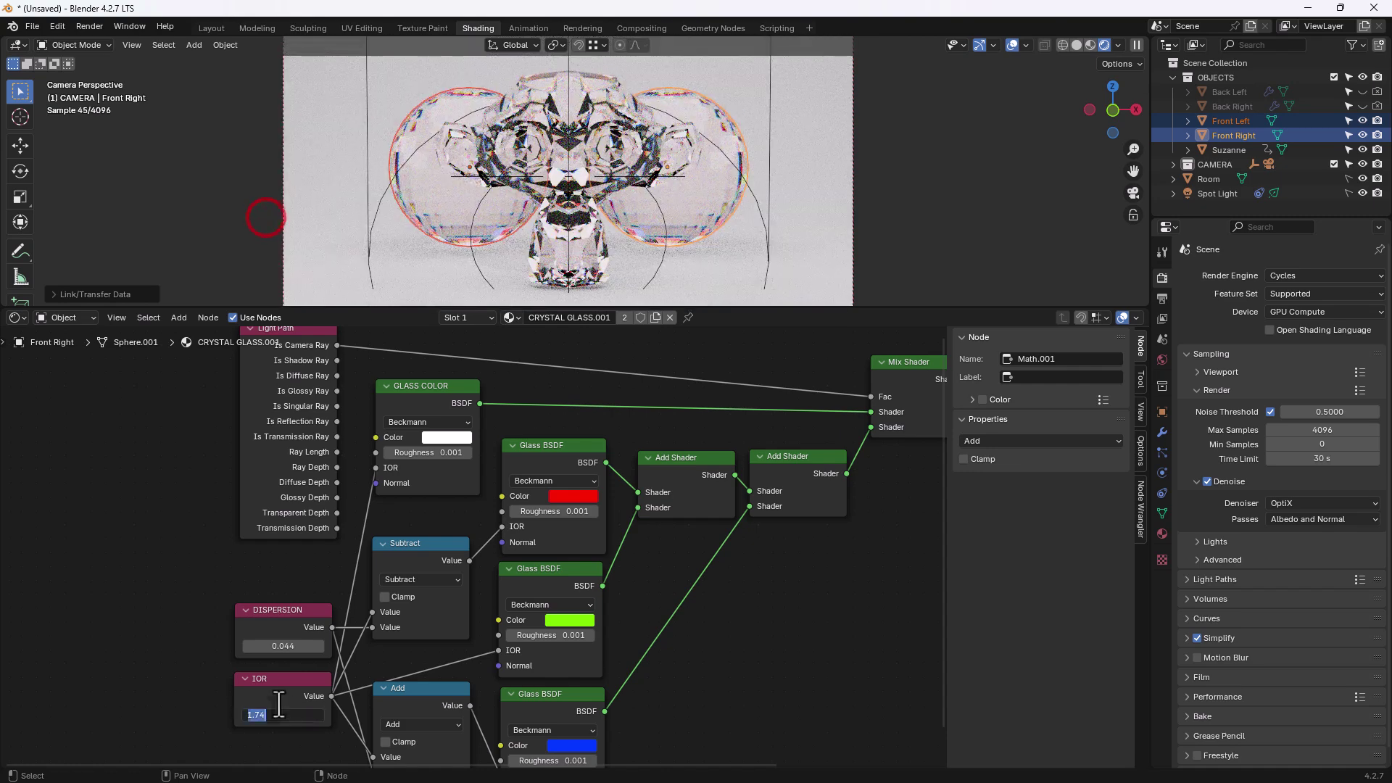
text(1.5)
key(Return)
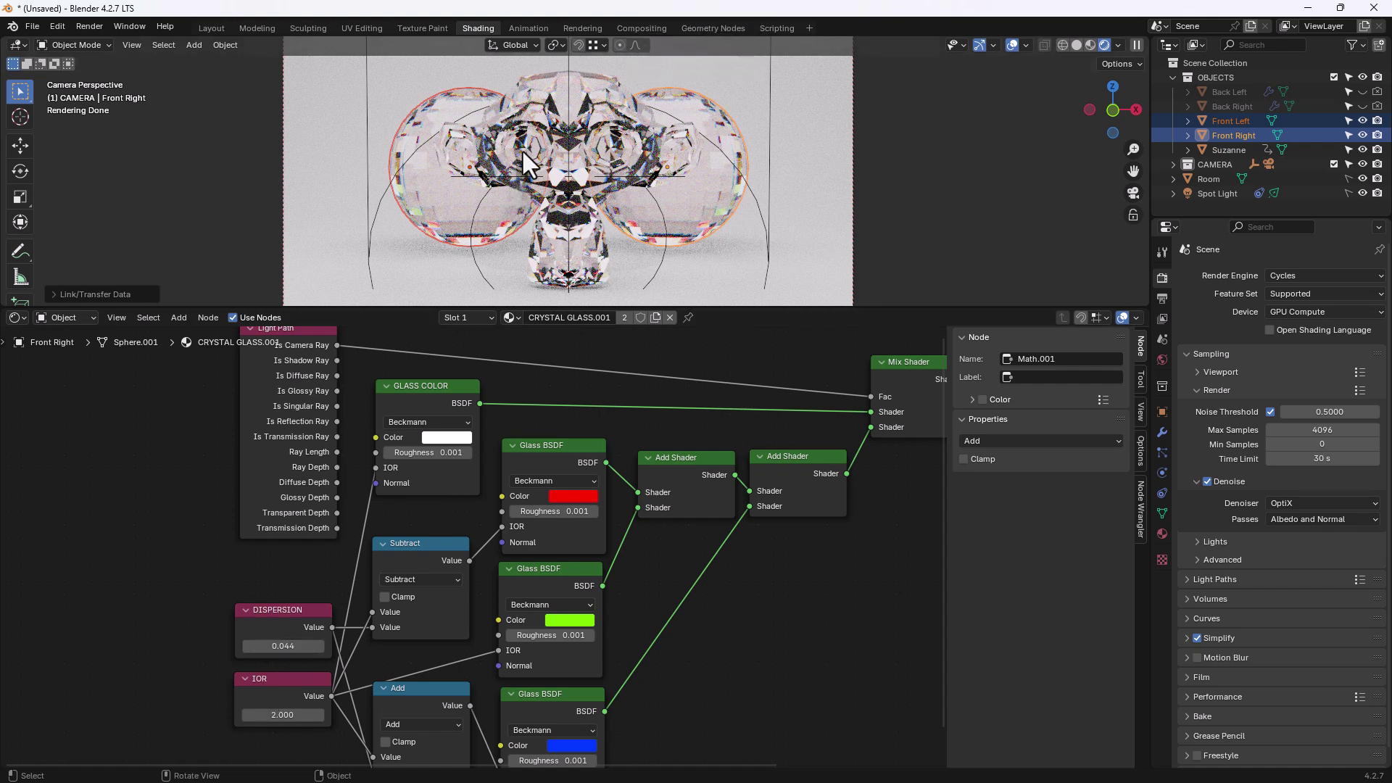
click(538, 93)
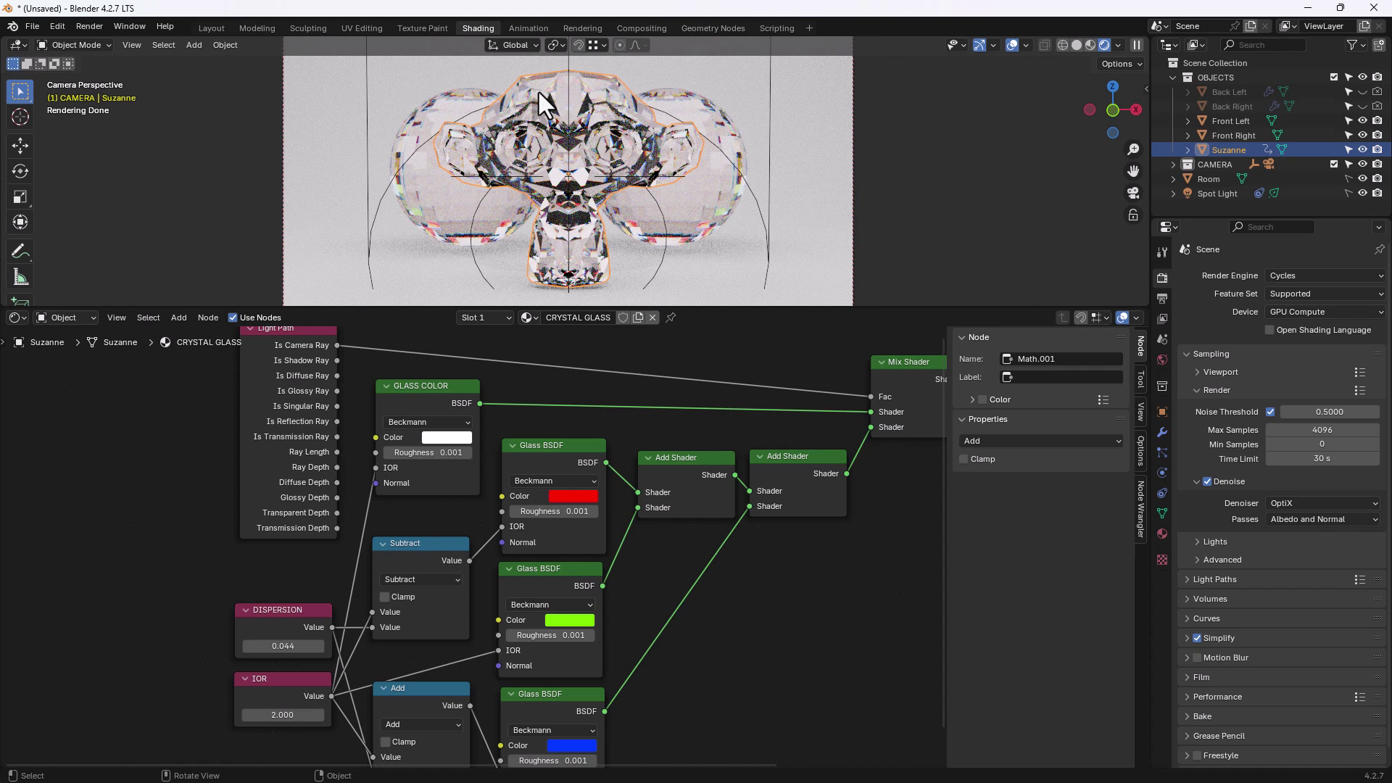
Step: Review Suzanne's transform values in the sidebar, then dismiss the Apply transforms menu without applying
key(n)
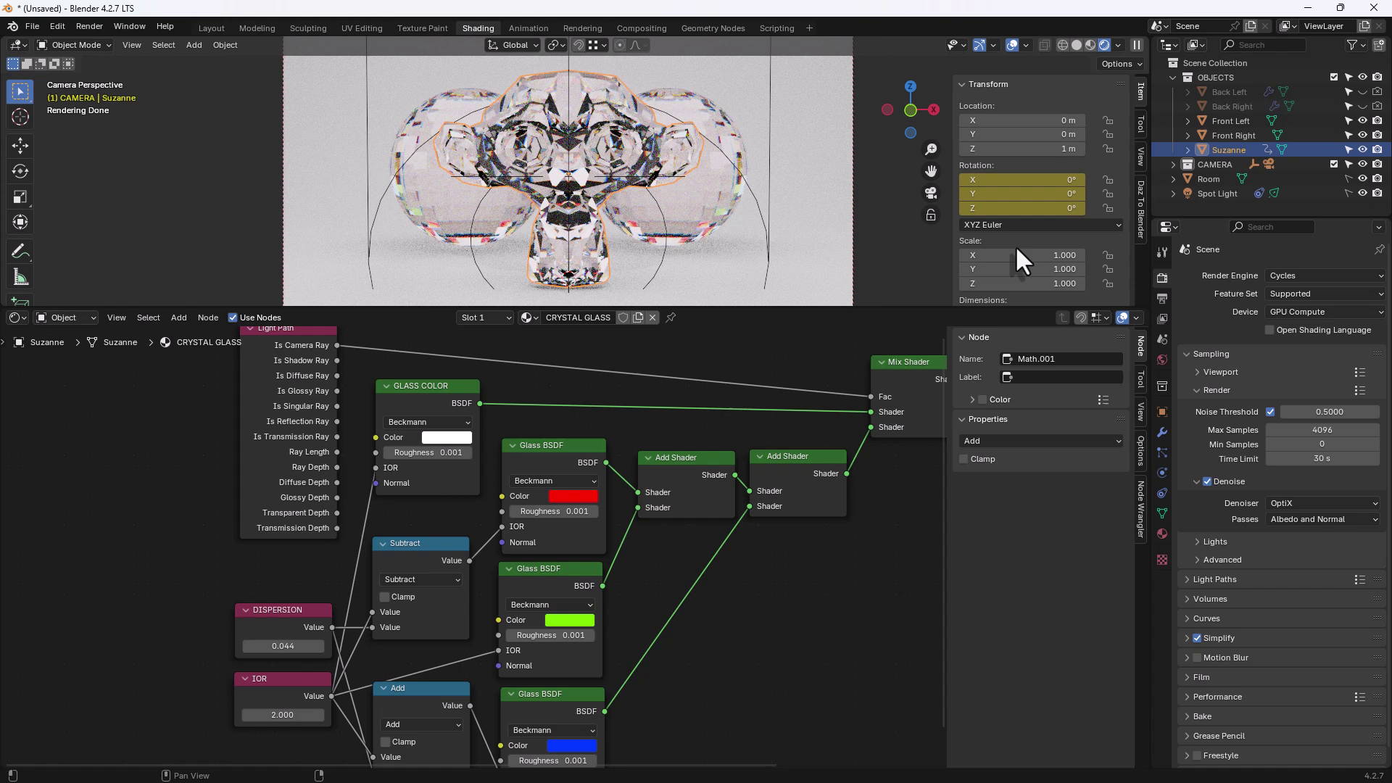
scroll(1017, 276, down, 2)
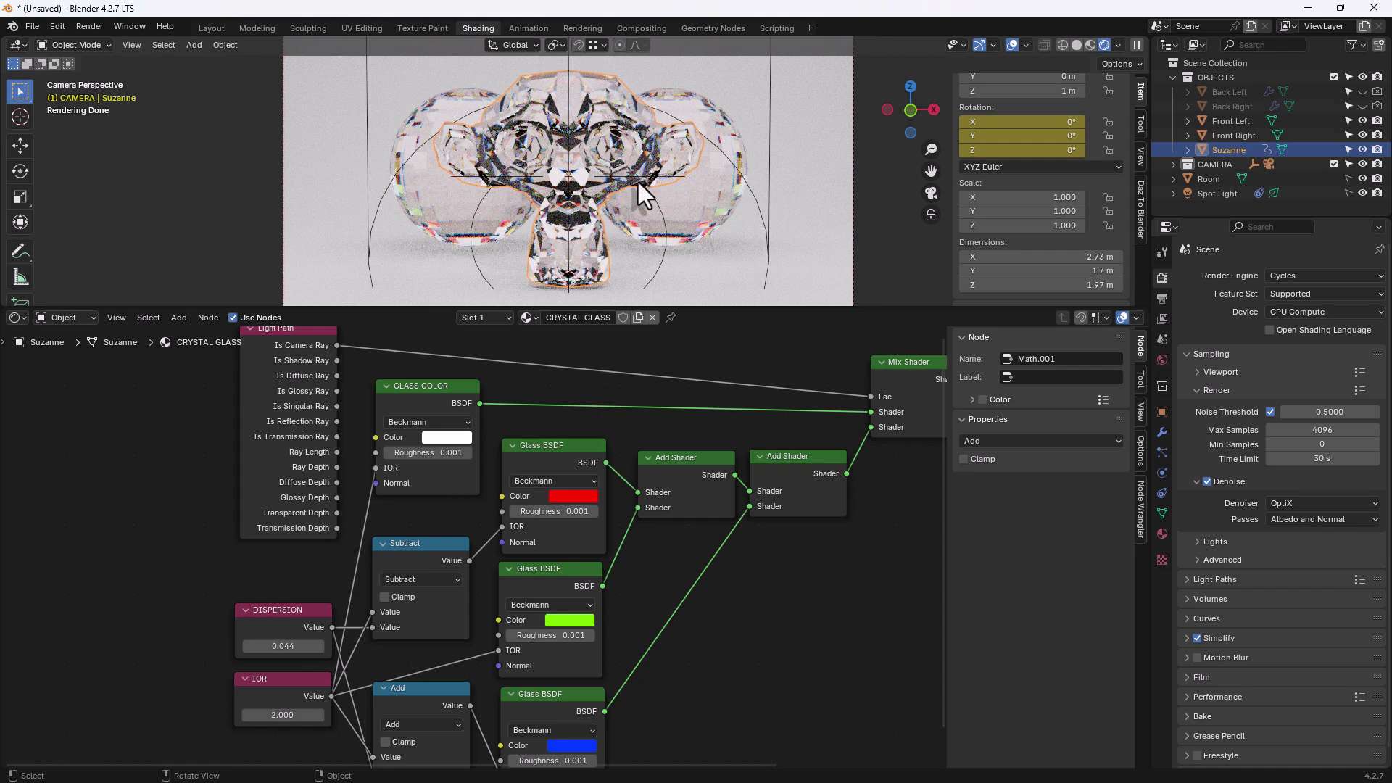
key(ctrl+a)
key(Escape)
scroll(1030, 213, up, 2)
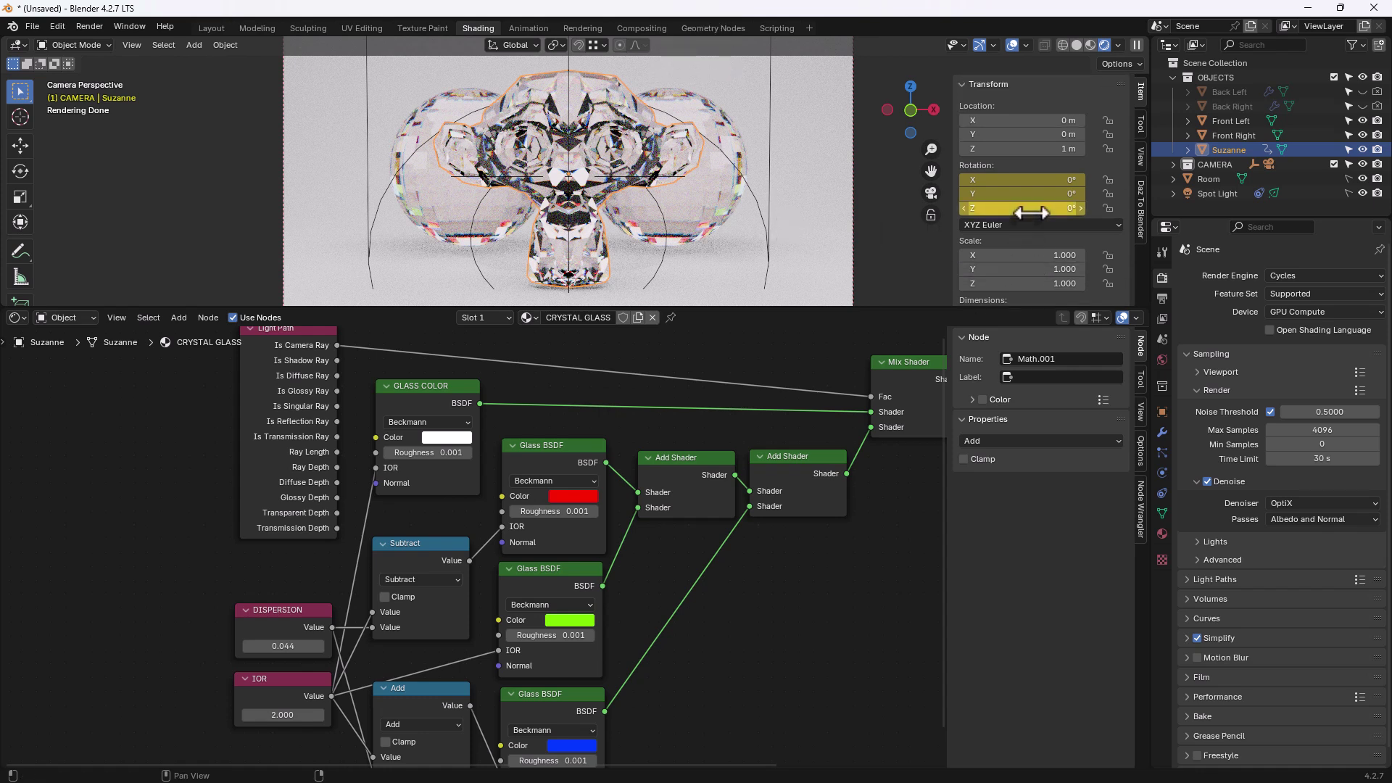
Step: Lower the Cycles render noise threshold from 0.5 to 0.1
click(1317, 413)
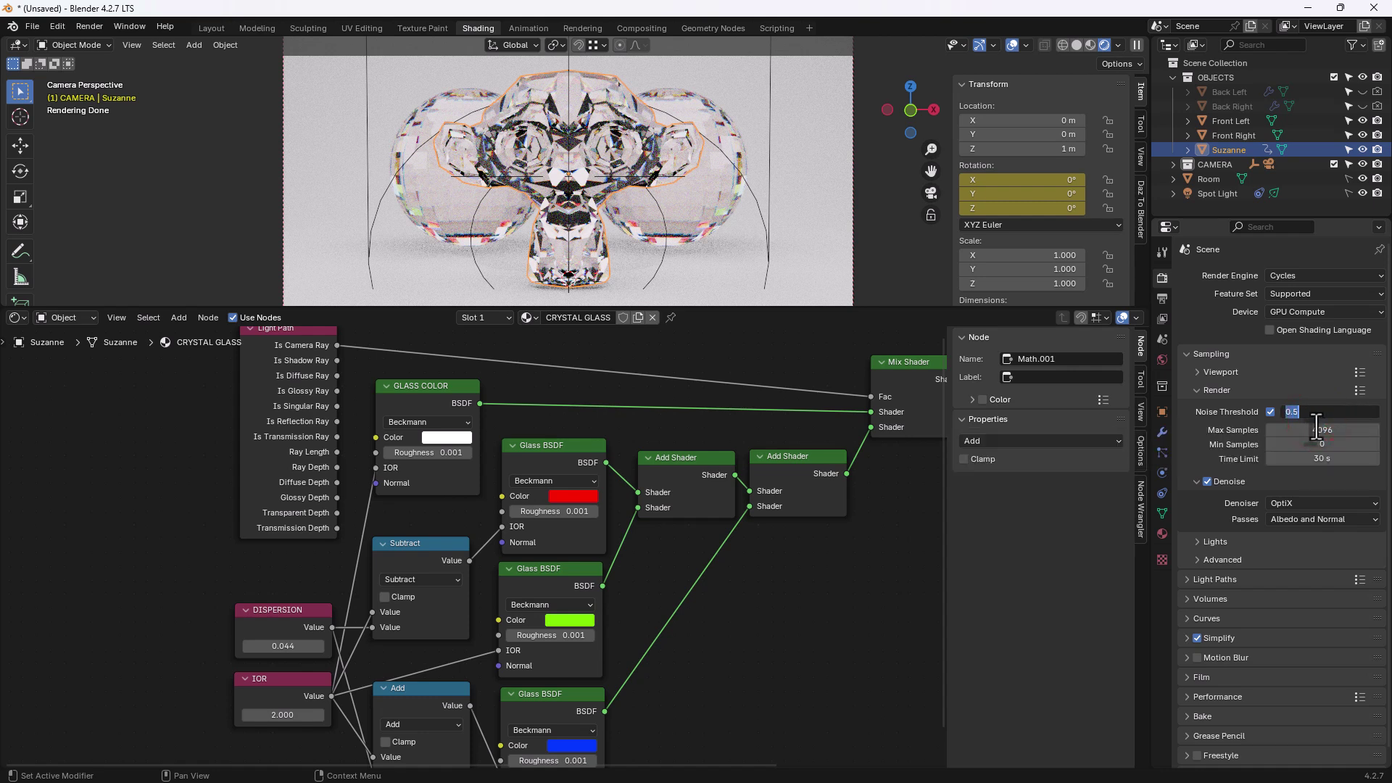
text(0.1)
key(Return)
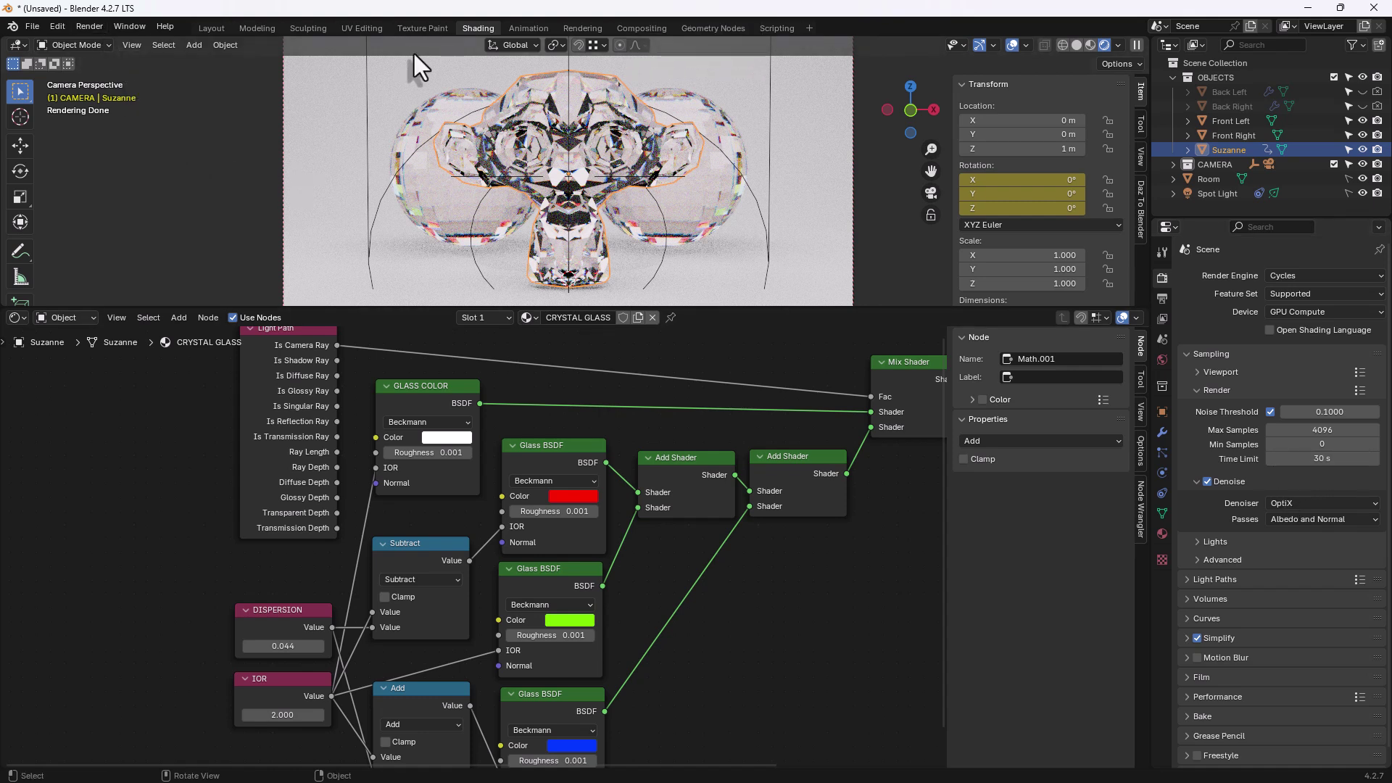
Step: In Compositing, halve the Lens Distortion dispersion from 0.025 to 0.013, then return to Shading
click(633, 30)
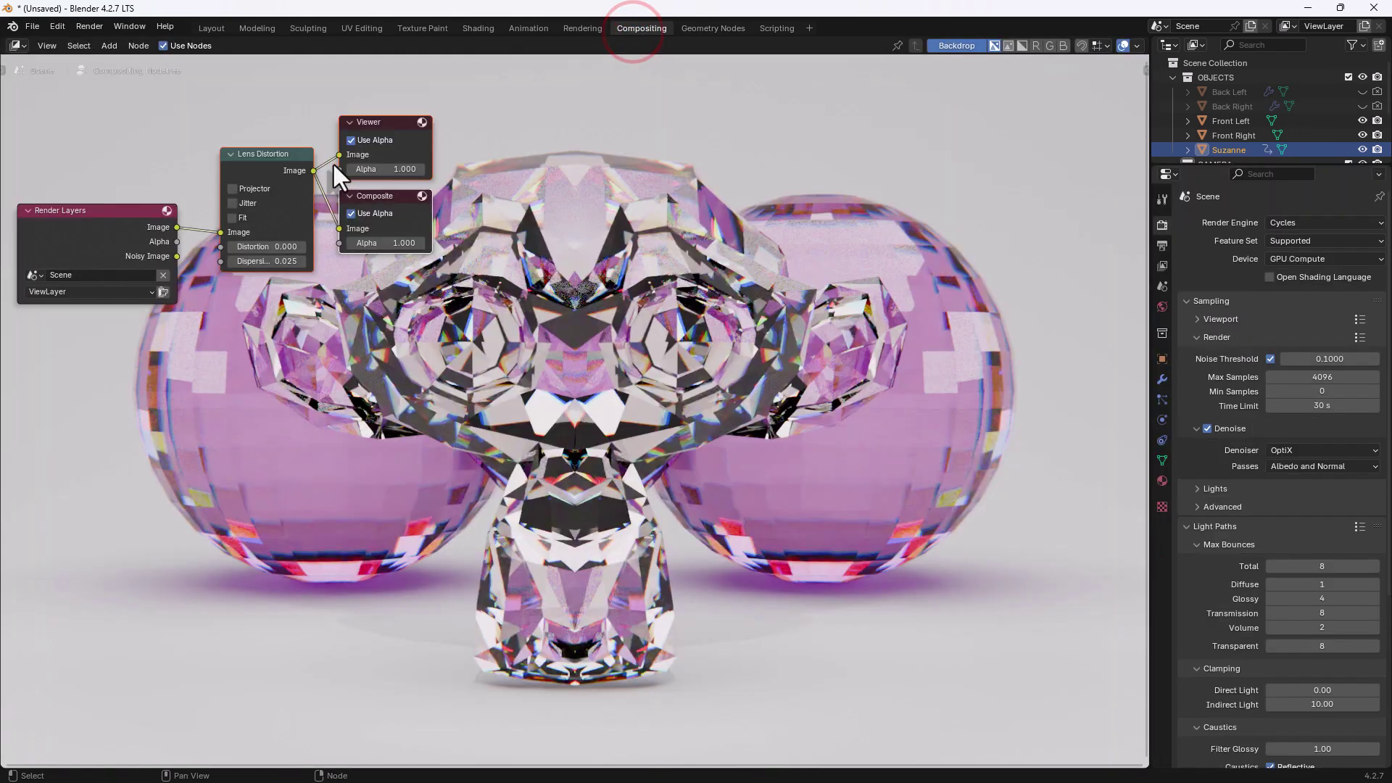
double_click(273, 261)
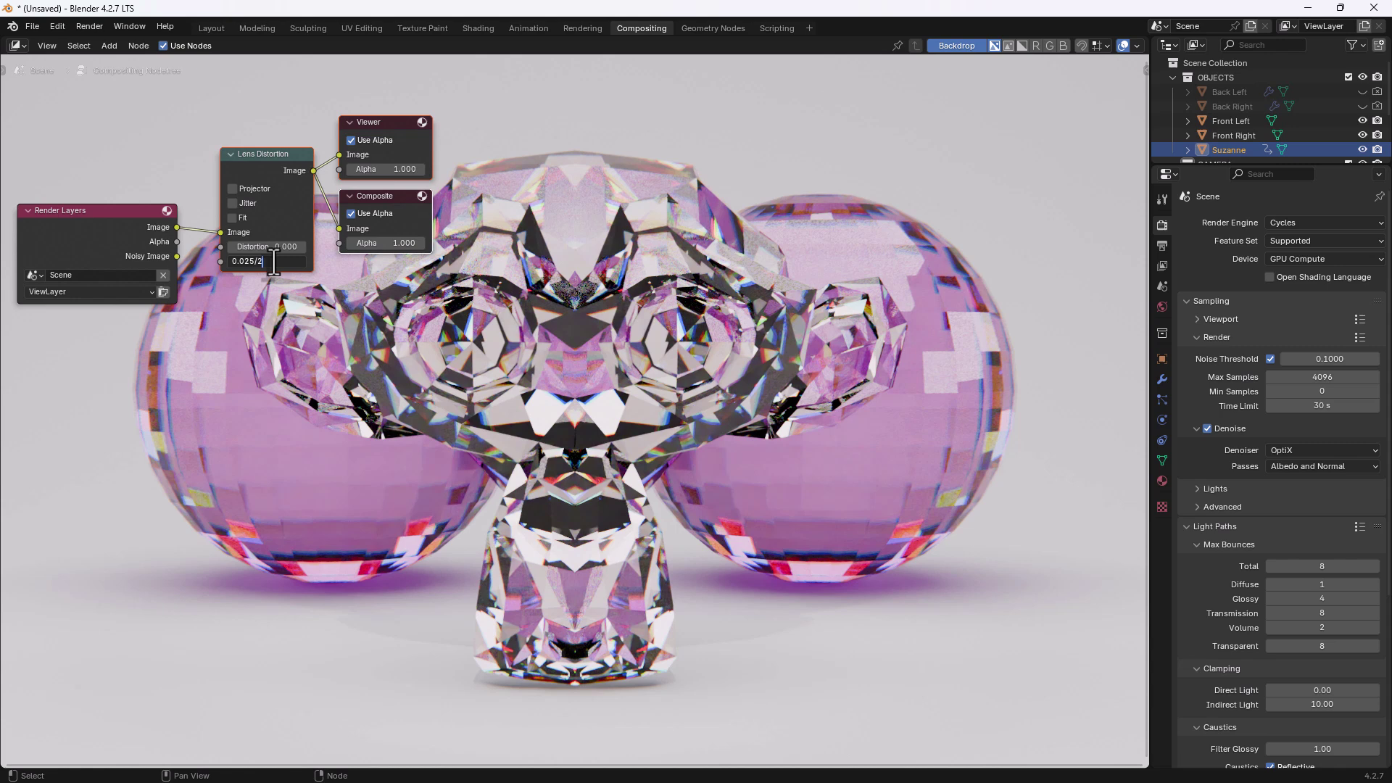
text(/2)
key(Return)
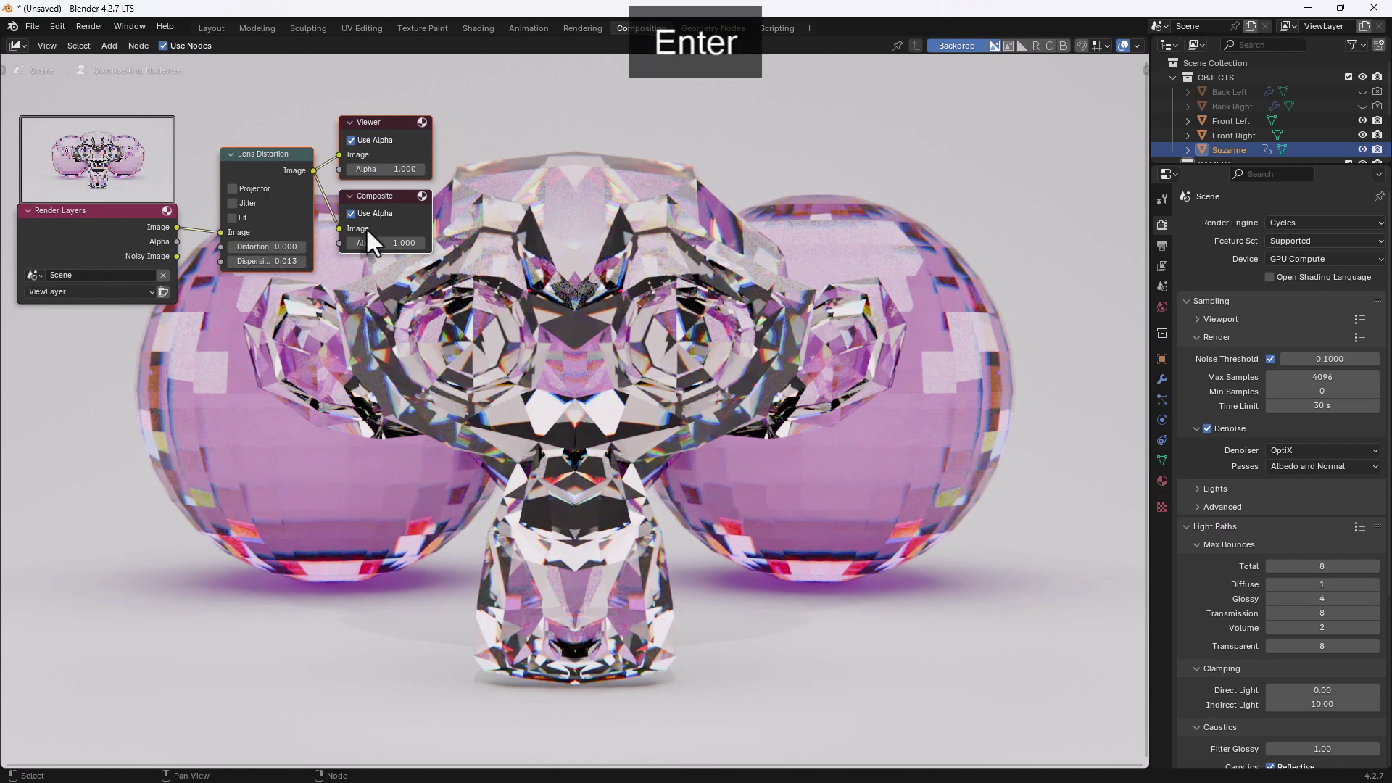
click(476, 27)
Step: Render the final image of the glass Suzanne between the faceted orbs
click(85, 27)
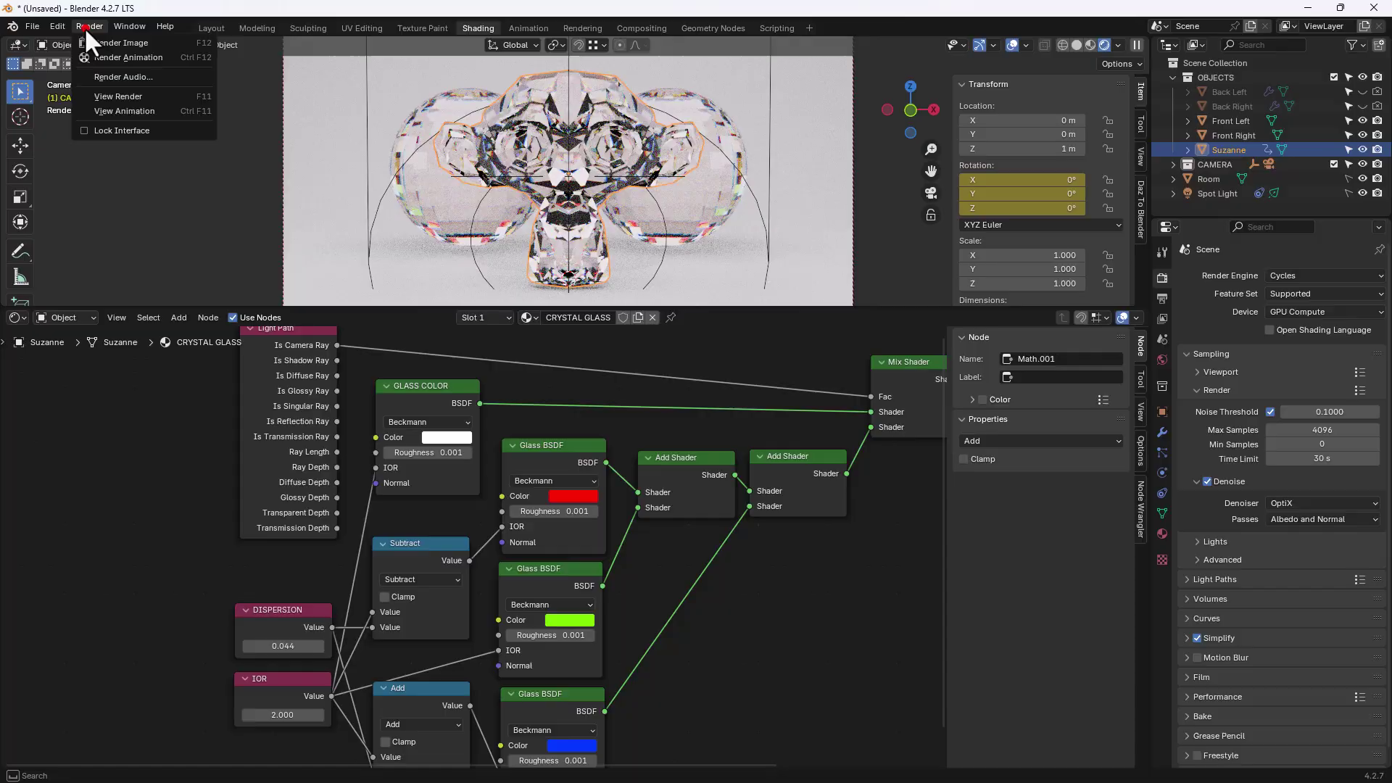
click(93, 41)
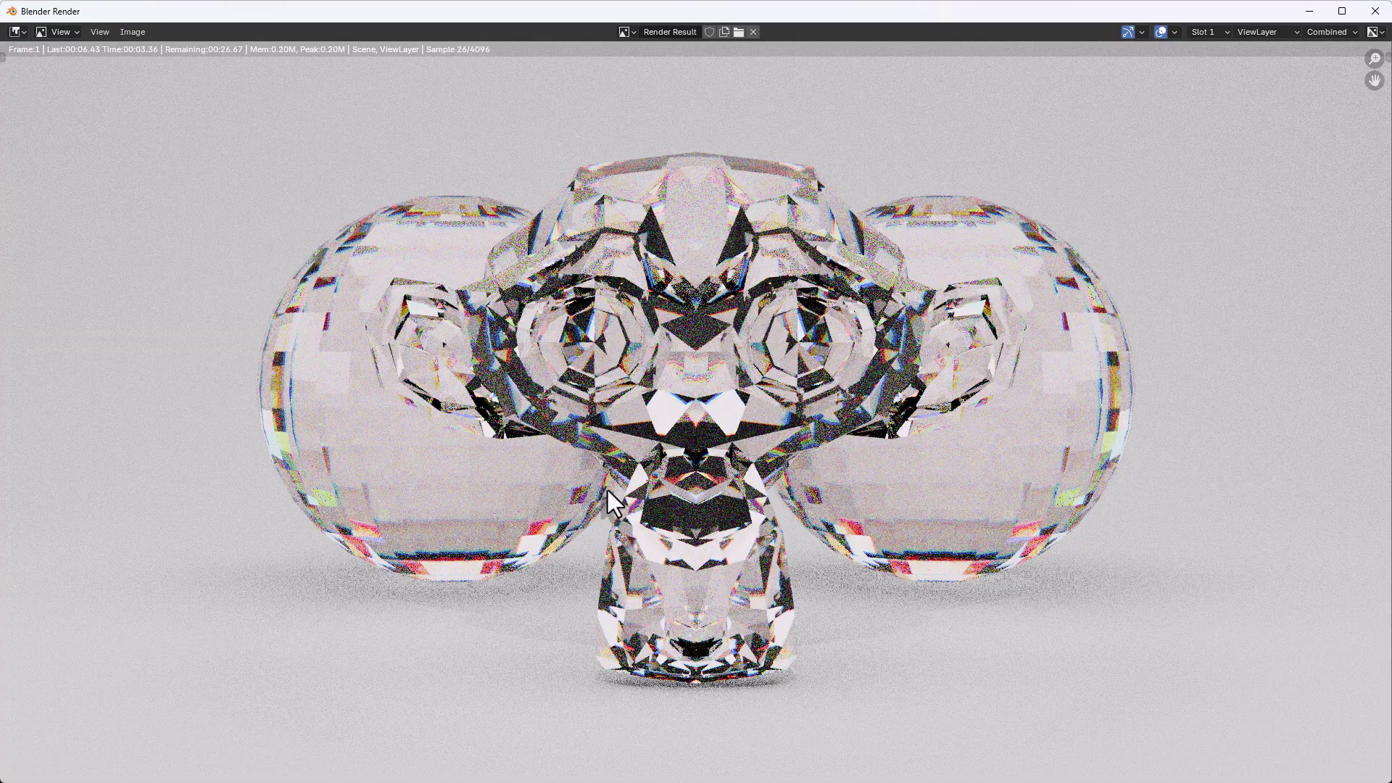